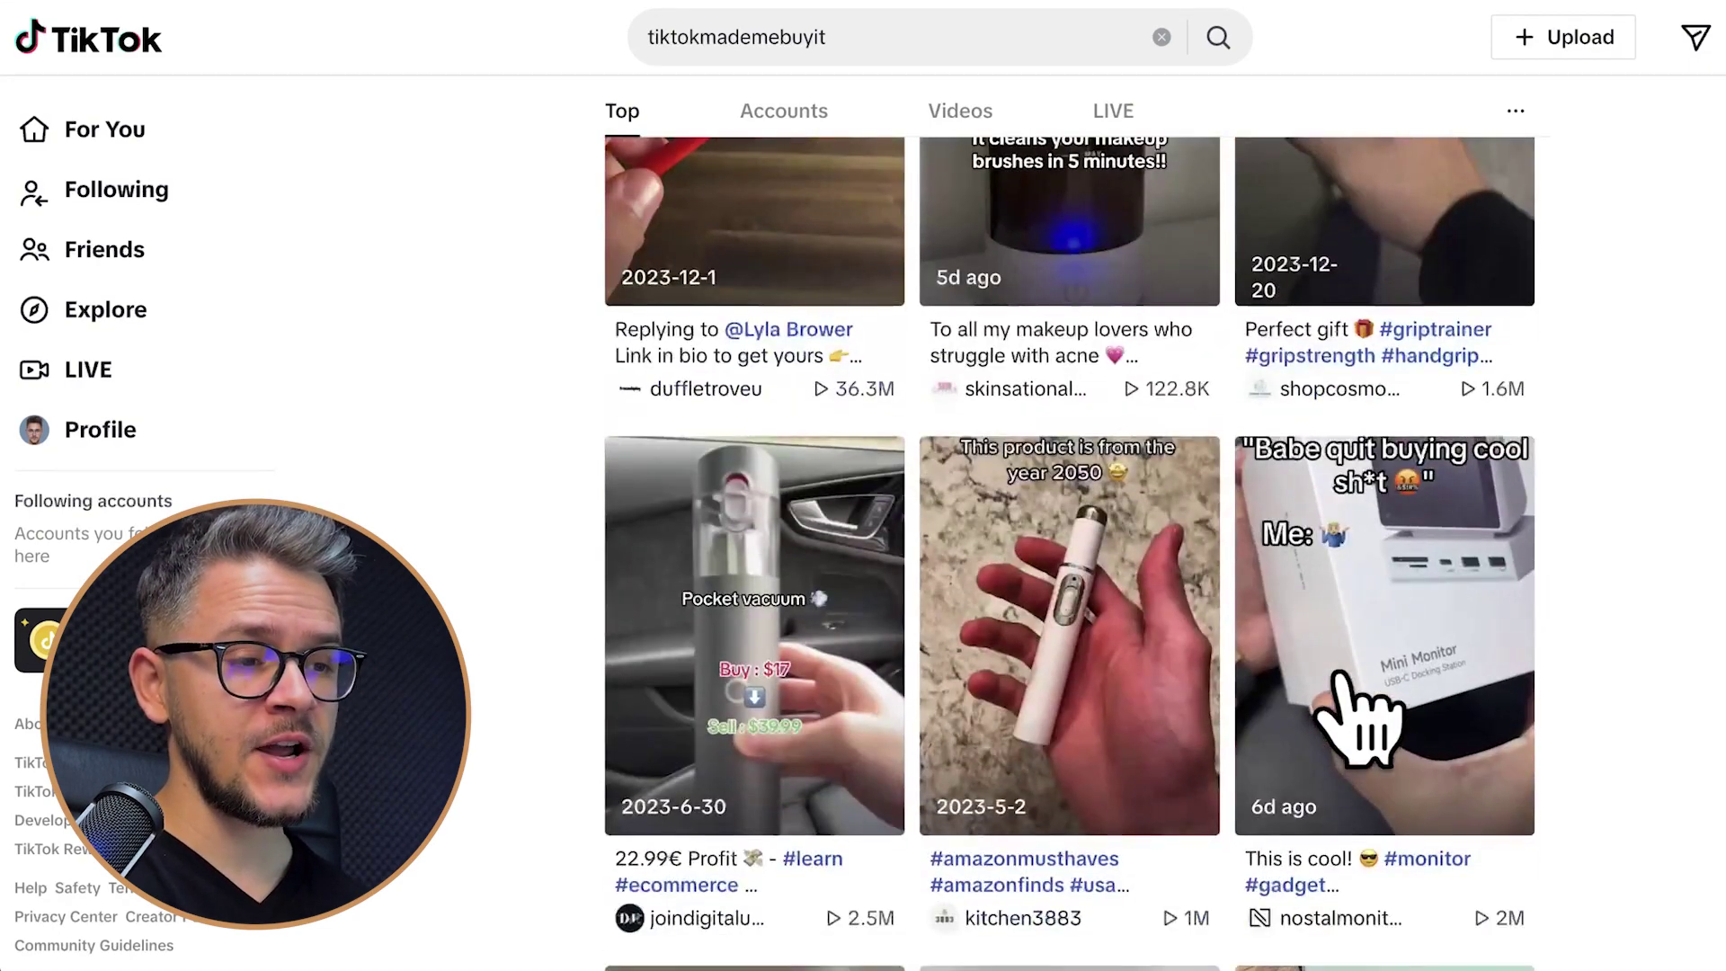
- Look through the tiktokmademebuyit search results for product videos with high view counts
{"action": "scroll", "coordinate": [1340, 676], "scroll_direction": "down", "scroll_amount": 3}
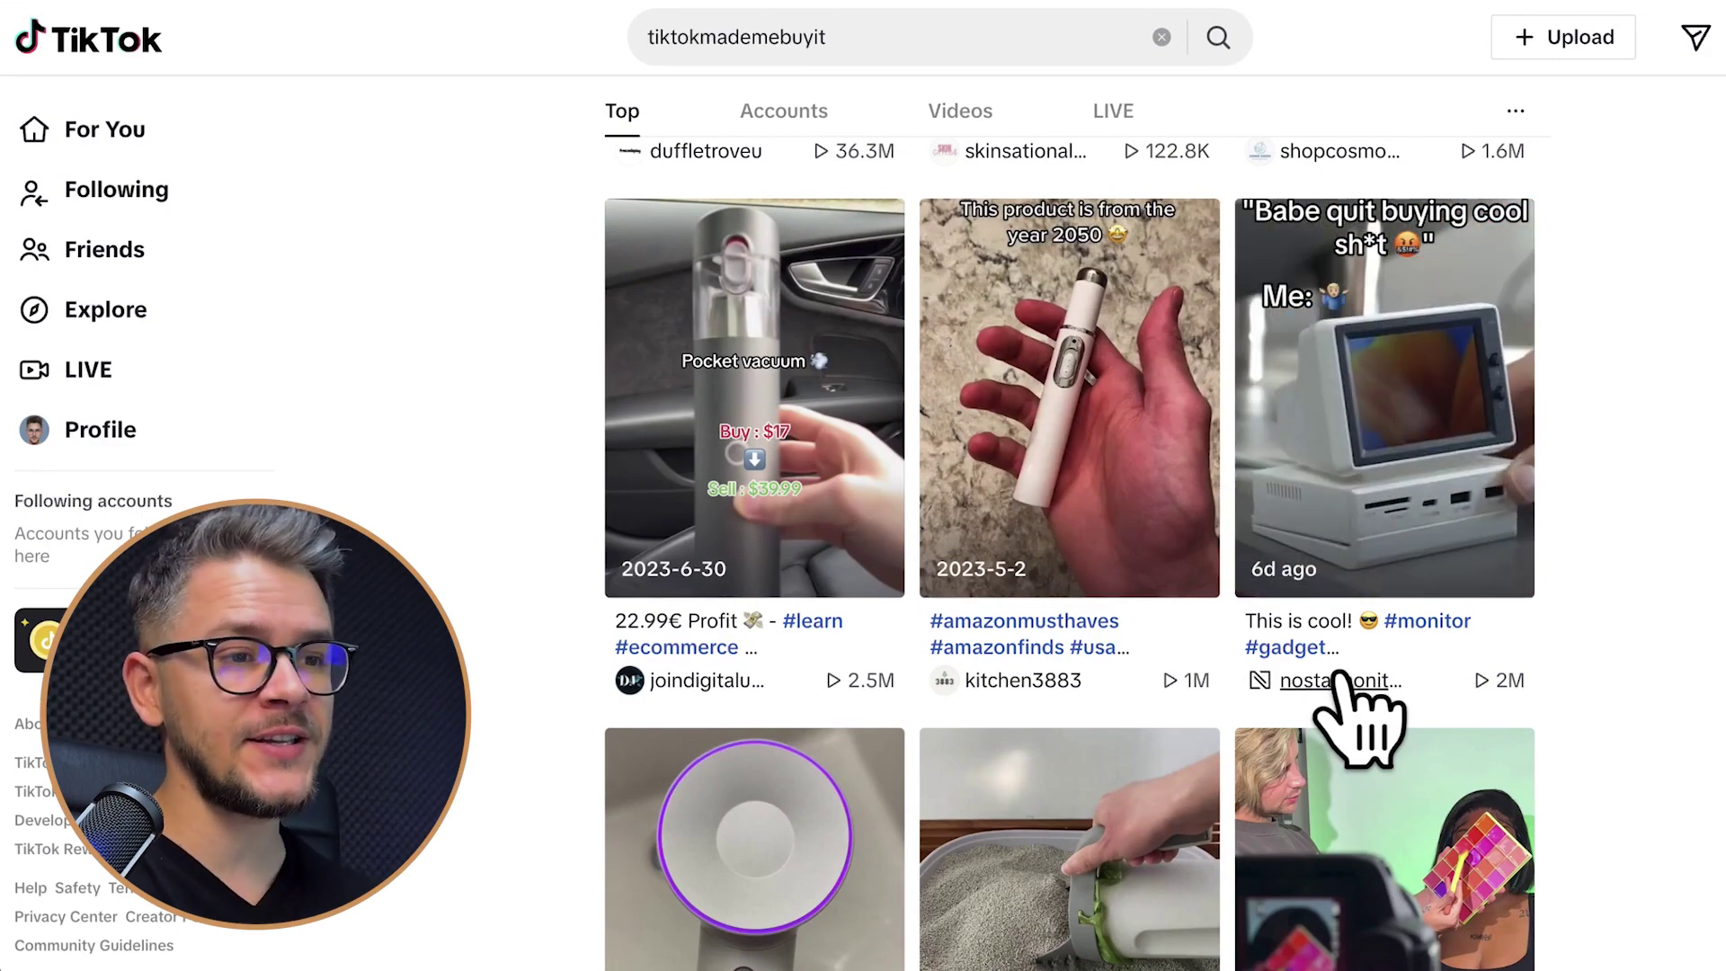
{"action": "scroll", "coordinate": [1357, 710], "scroll_direction": "down", "scroll_amount": 5}
{"action": "scroll", "coordinate": [1361, 714], "scroll_direction": "up", "scroll_amount": 13}
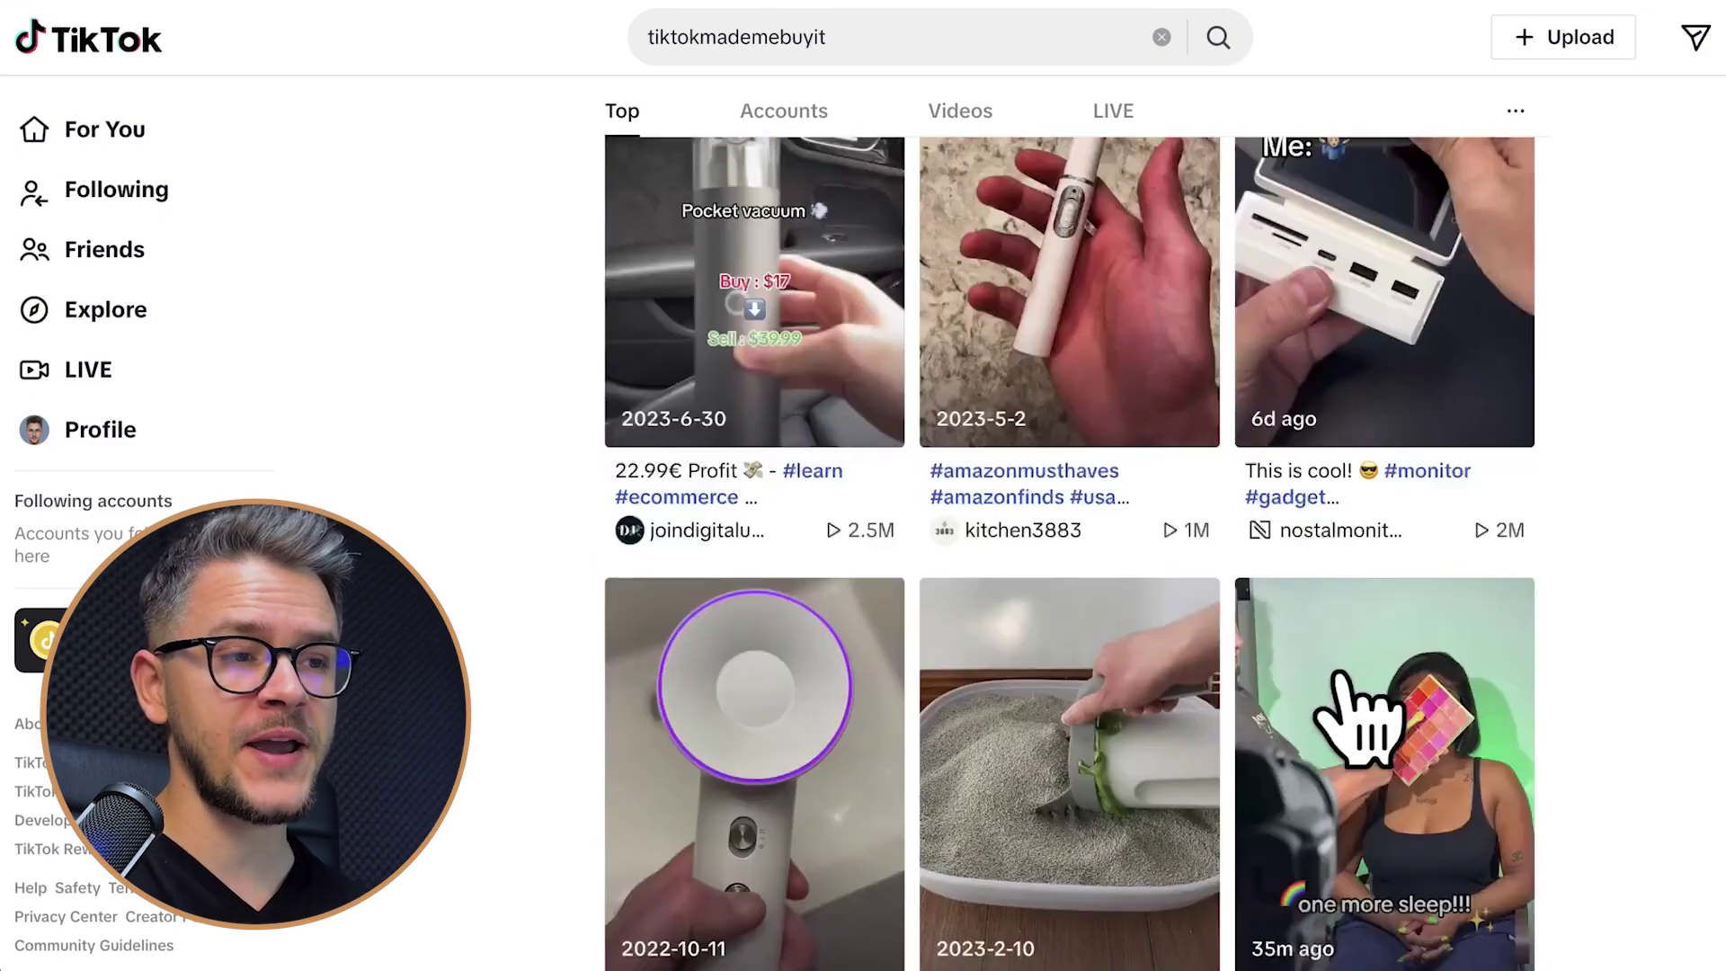
{"action": "scroll", "coordinate": [1343, 696], "scroll_direction": "up", "scroll_amount": 3}
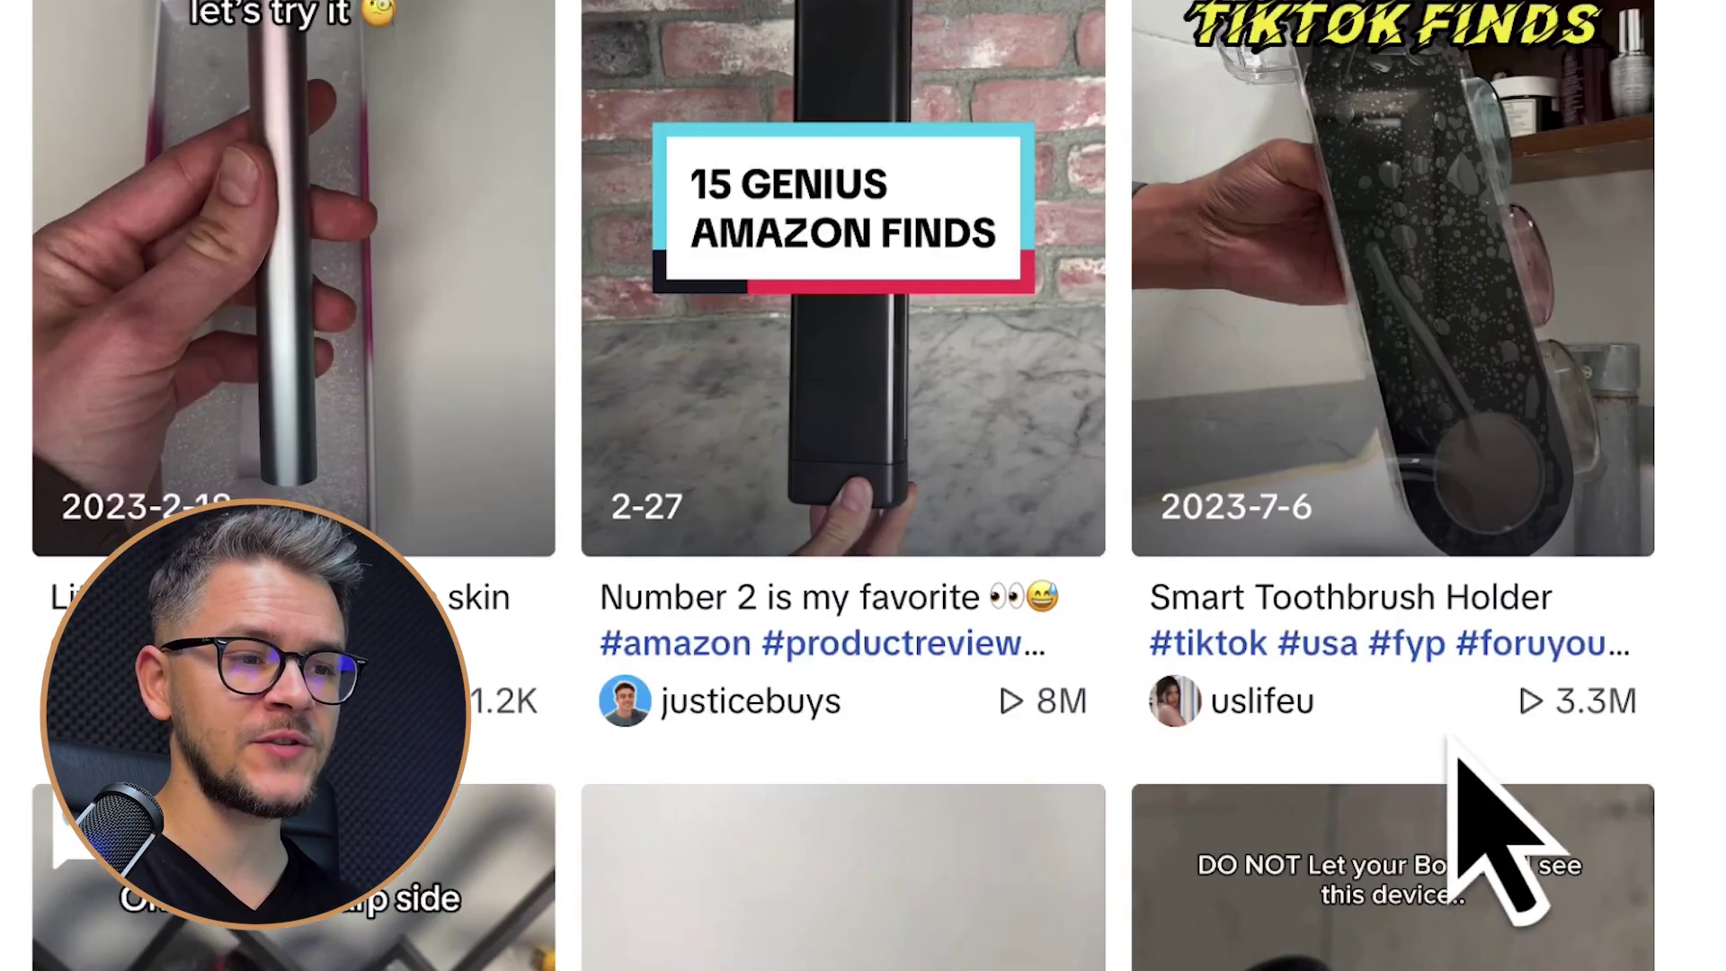
{"action": "scroll", "coordinate": [1544, 539], "scroll_direction": "down", "scroll_amount": 8}
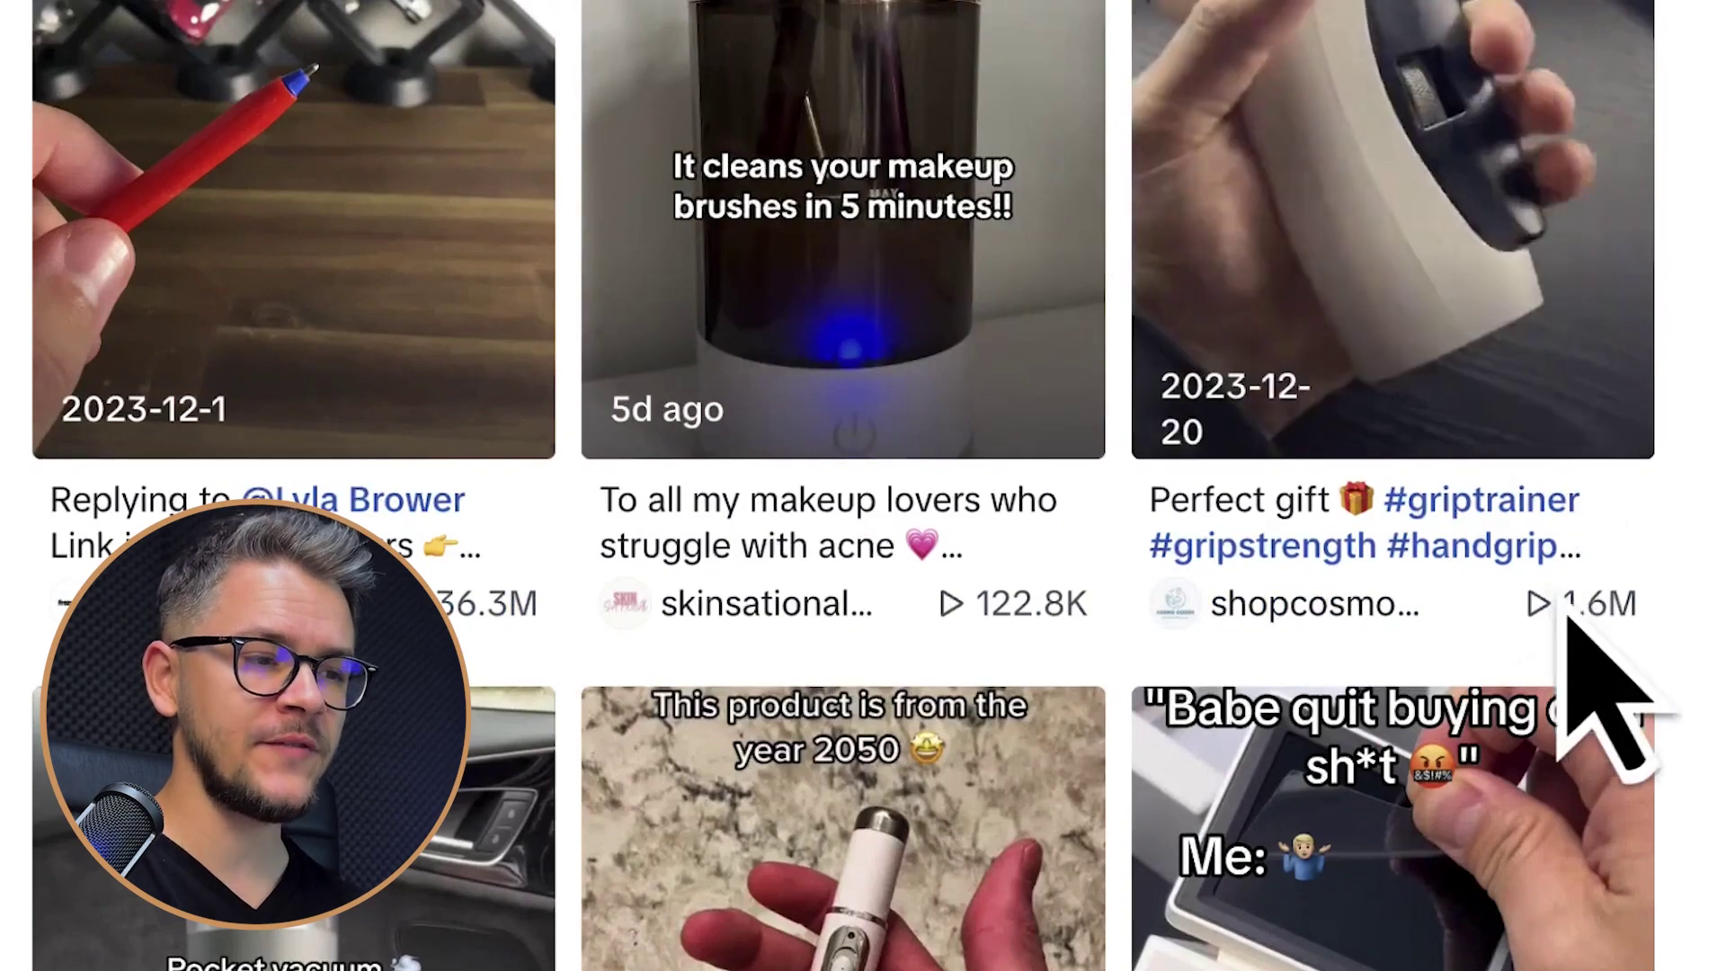
{"action": "scroll", "coordinate": [1579, 662], "scroll_direction": "down", "scroll_amount": 2}
{"action": "scroll", "coordinate": [656, 96], "scroll_direction": "down", "scroll_amount": 6}
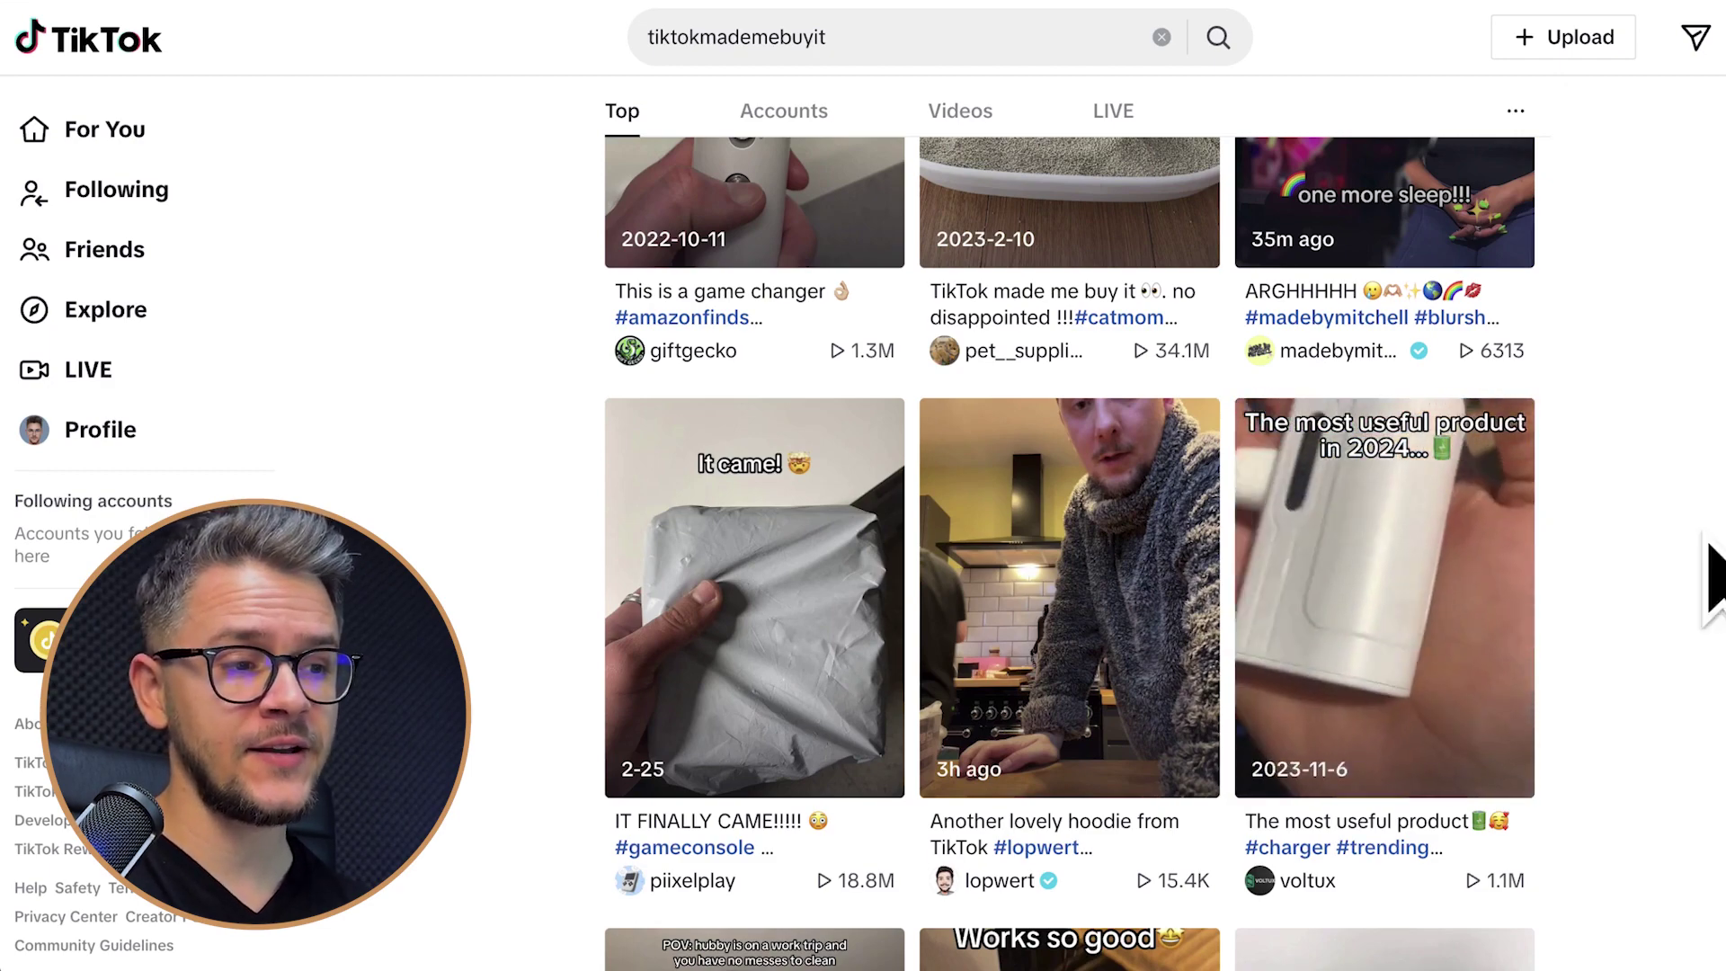
{"action": "scroll", "coordinate": [1690, 593], "scroll_direction": "down", "scroll_amount": 3}
{"action": "scroll", "coordinate": [1690, 629], "scroll_direction": "down", "scroll_amount": 8}
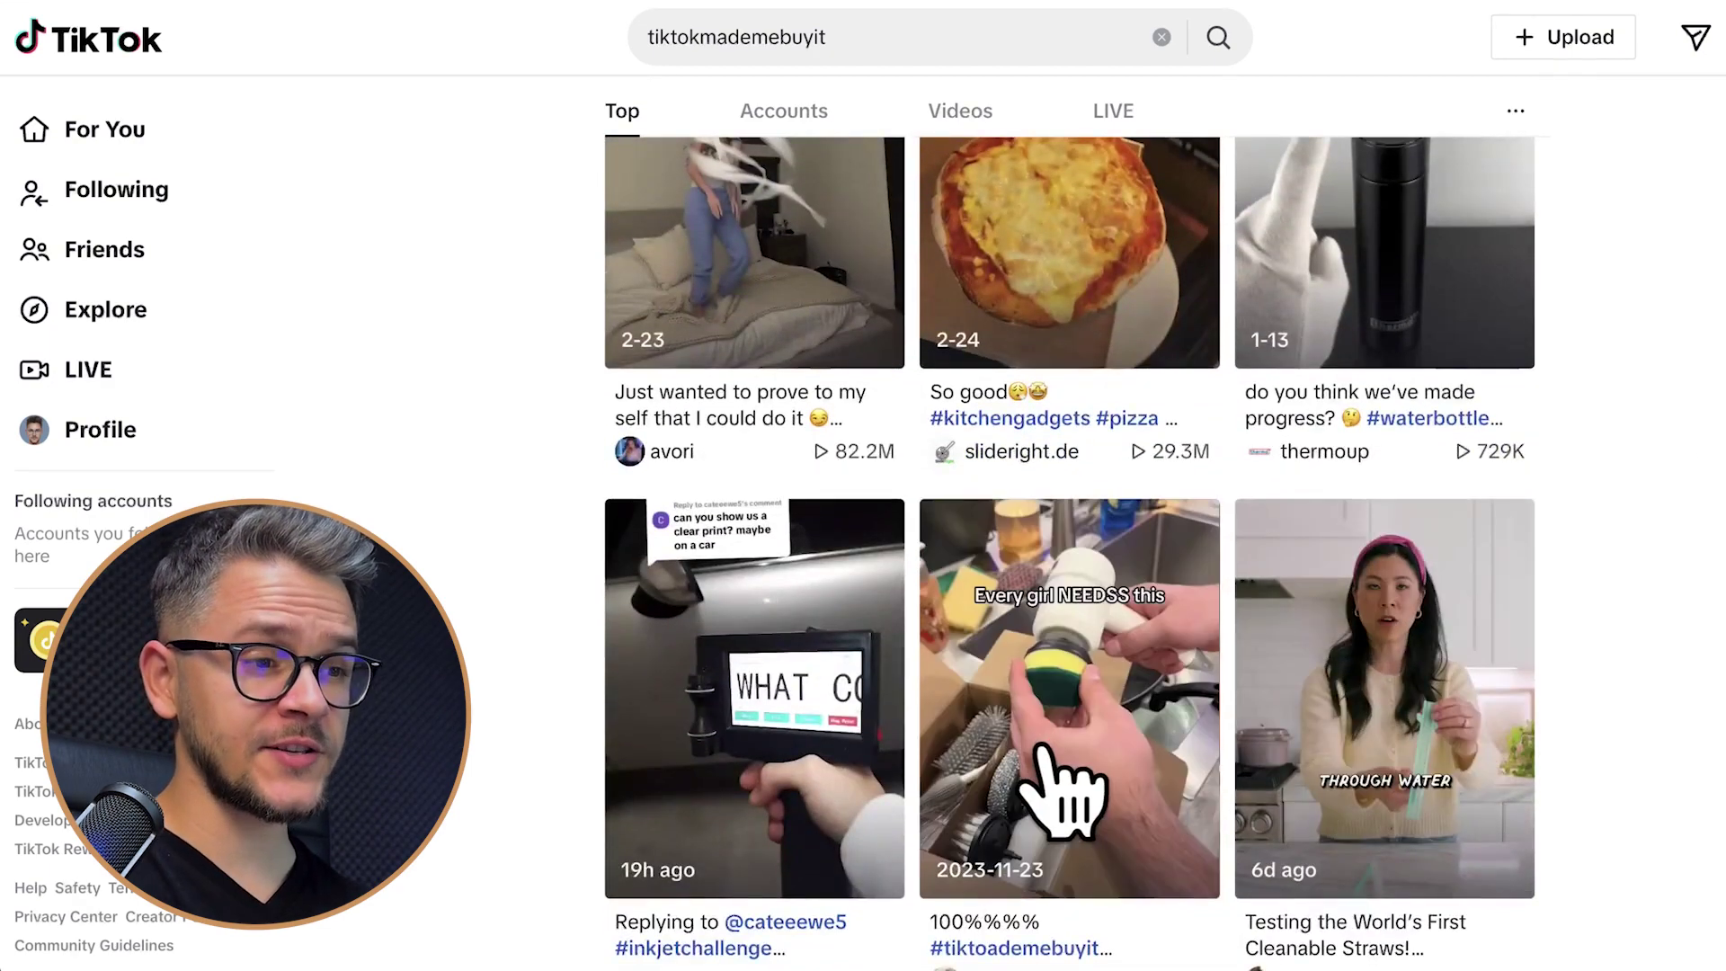
- Open the "Every girl NEEDSS this" scrub brush video and go to its creator's profile, myscrub.gun
{"action": "left_click", "coordinate": [1047, 638]}
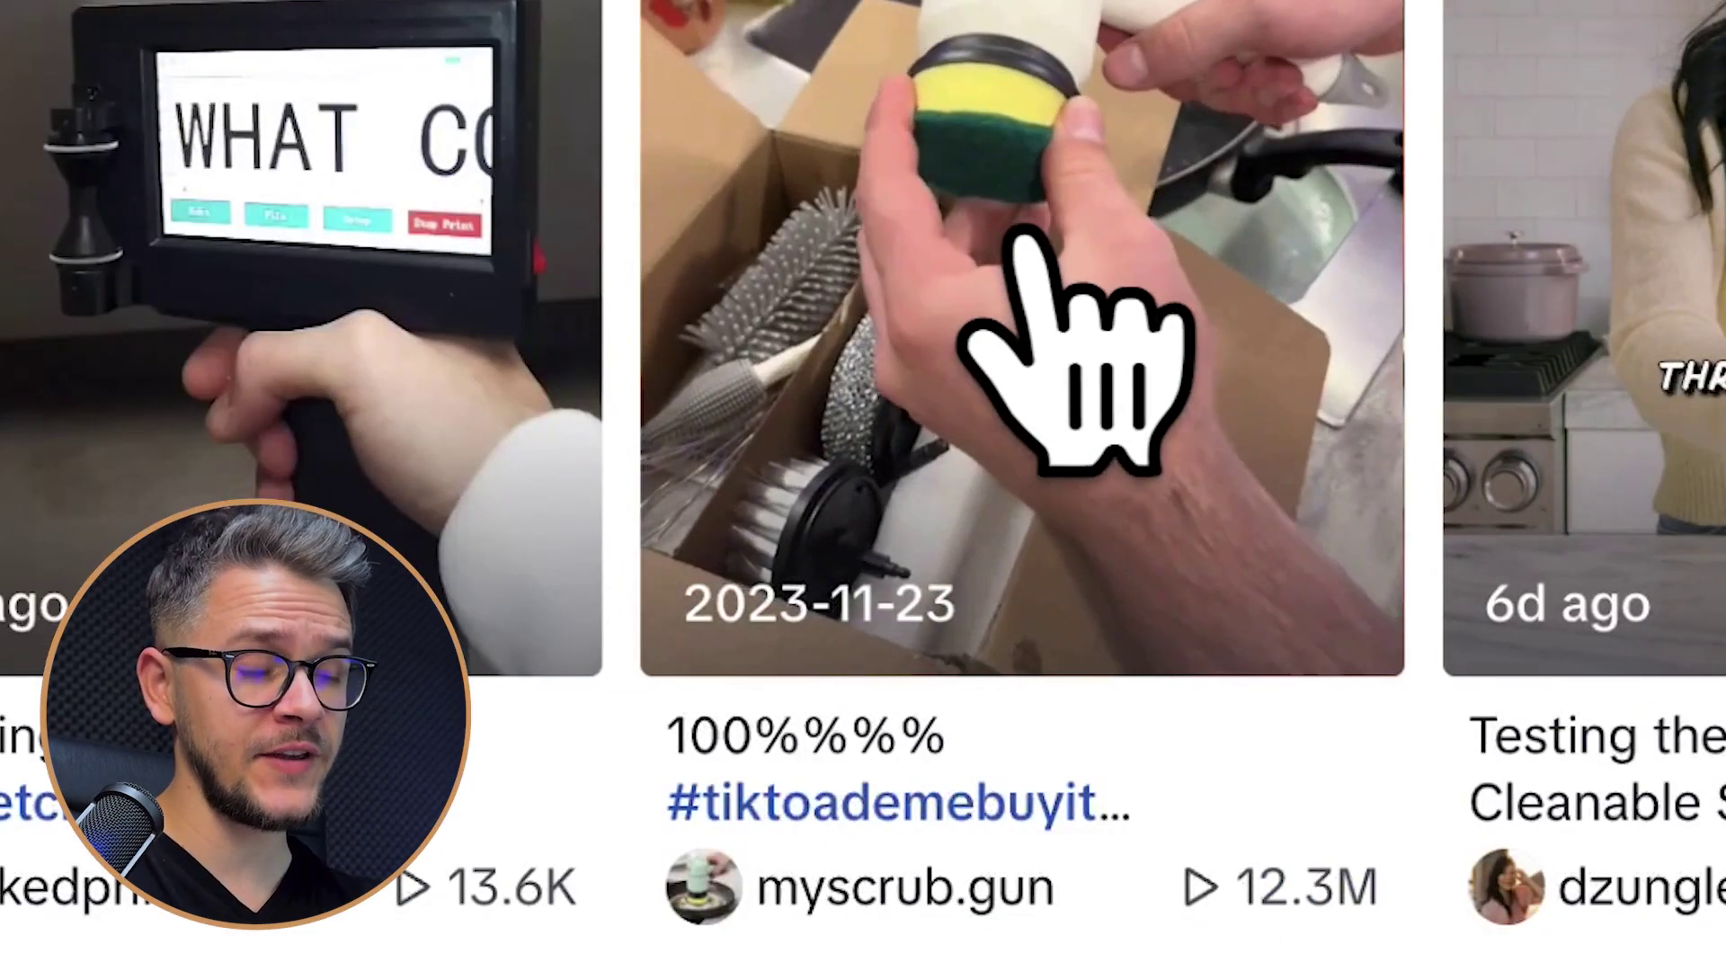
{"action": "left_click", "coordinate": [1032, 240]}
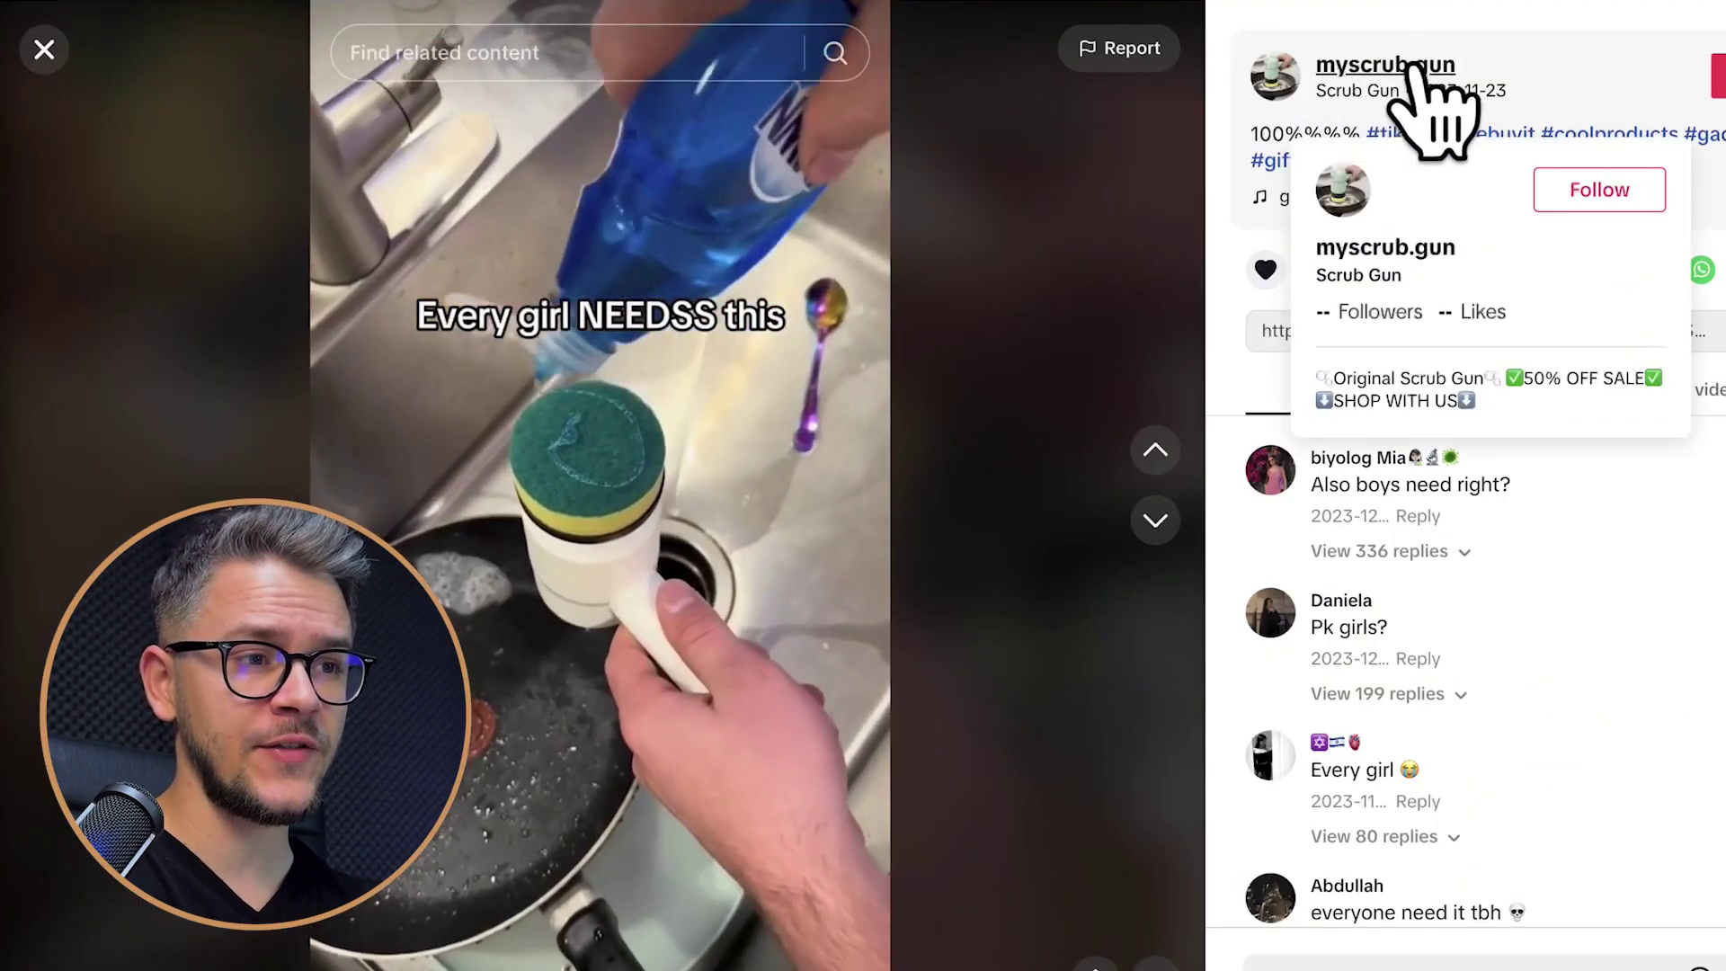
{"action": "left_click", "coordinate": [1411, 70]}
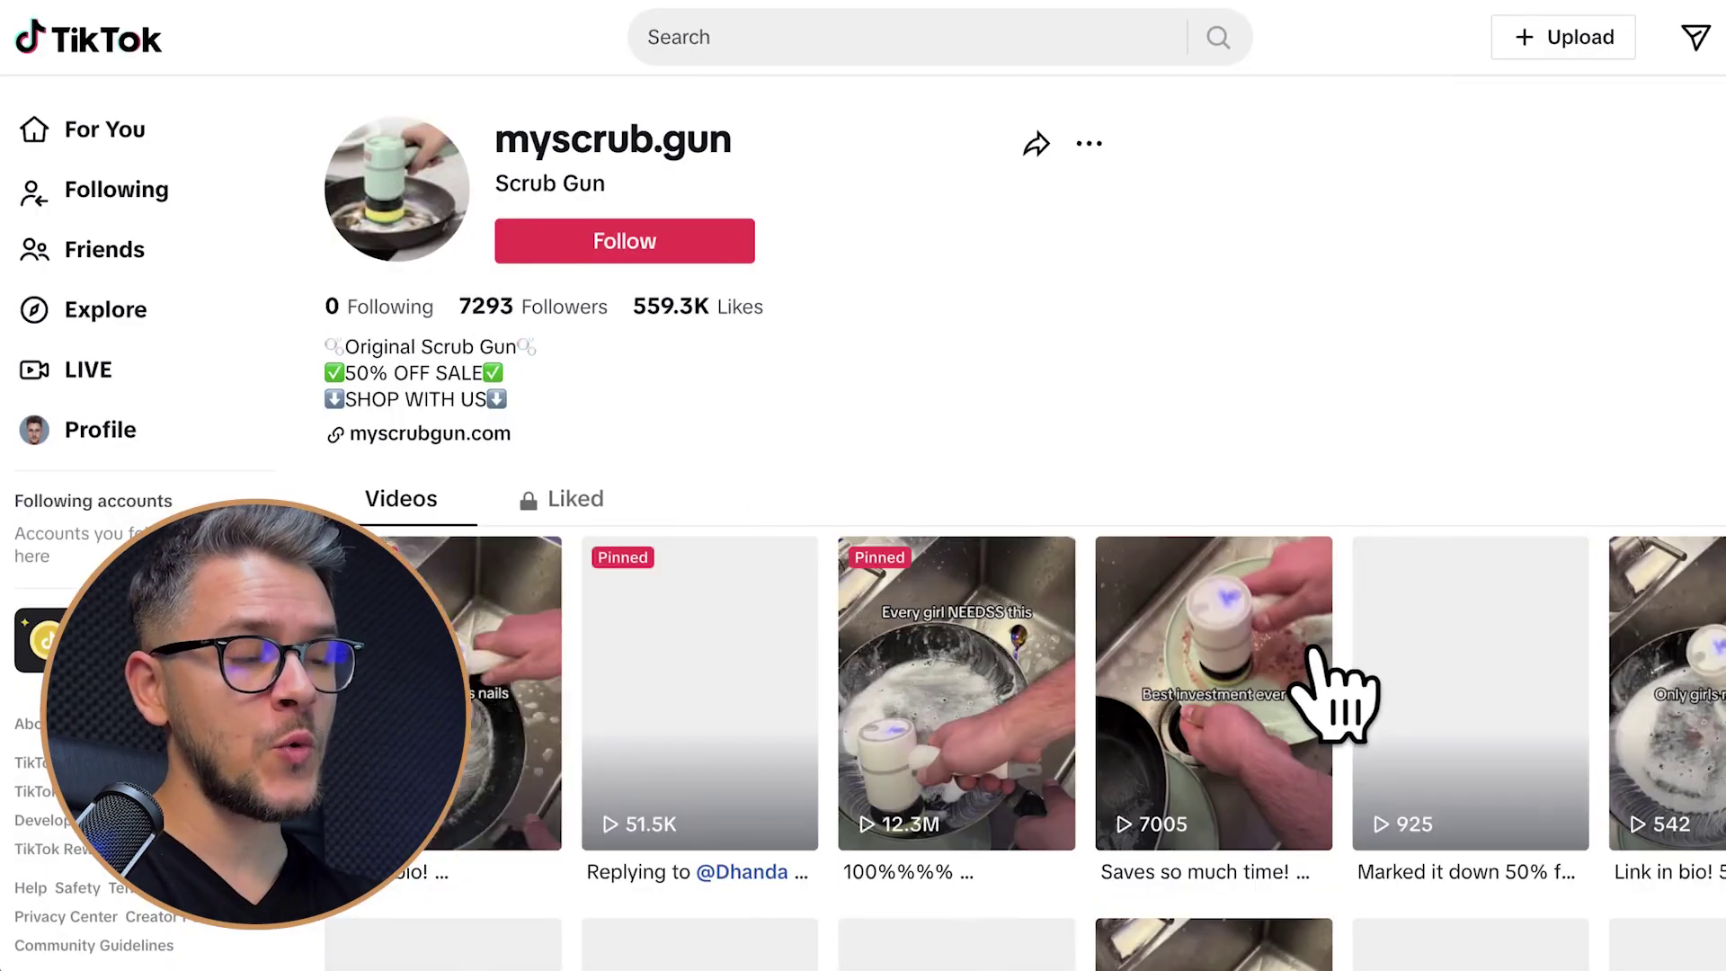
- Examine the myscrub.gun profile's posted videos and their view counts
{"action": "scroll", "coordinate": [913, 712], "scroll_direction": "down", "scroll_amount": 5}
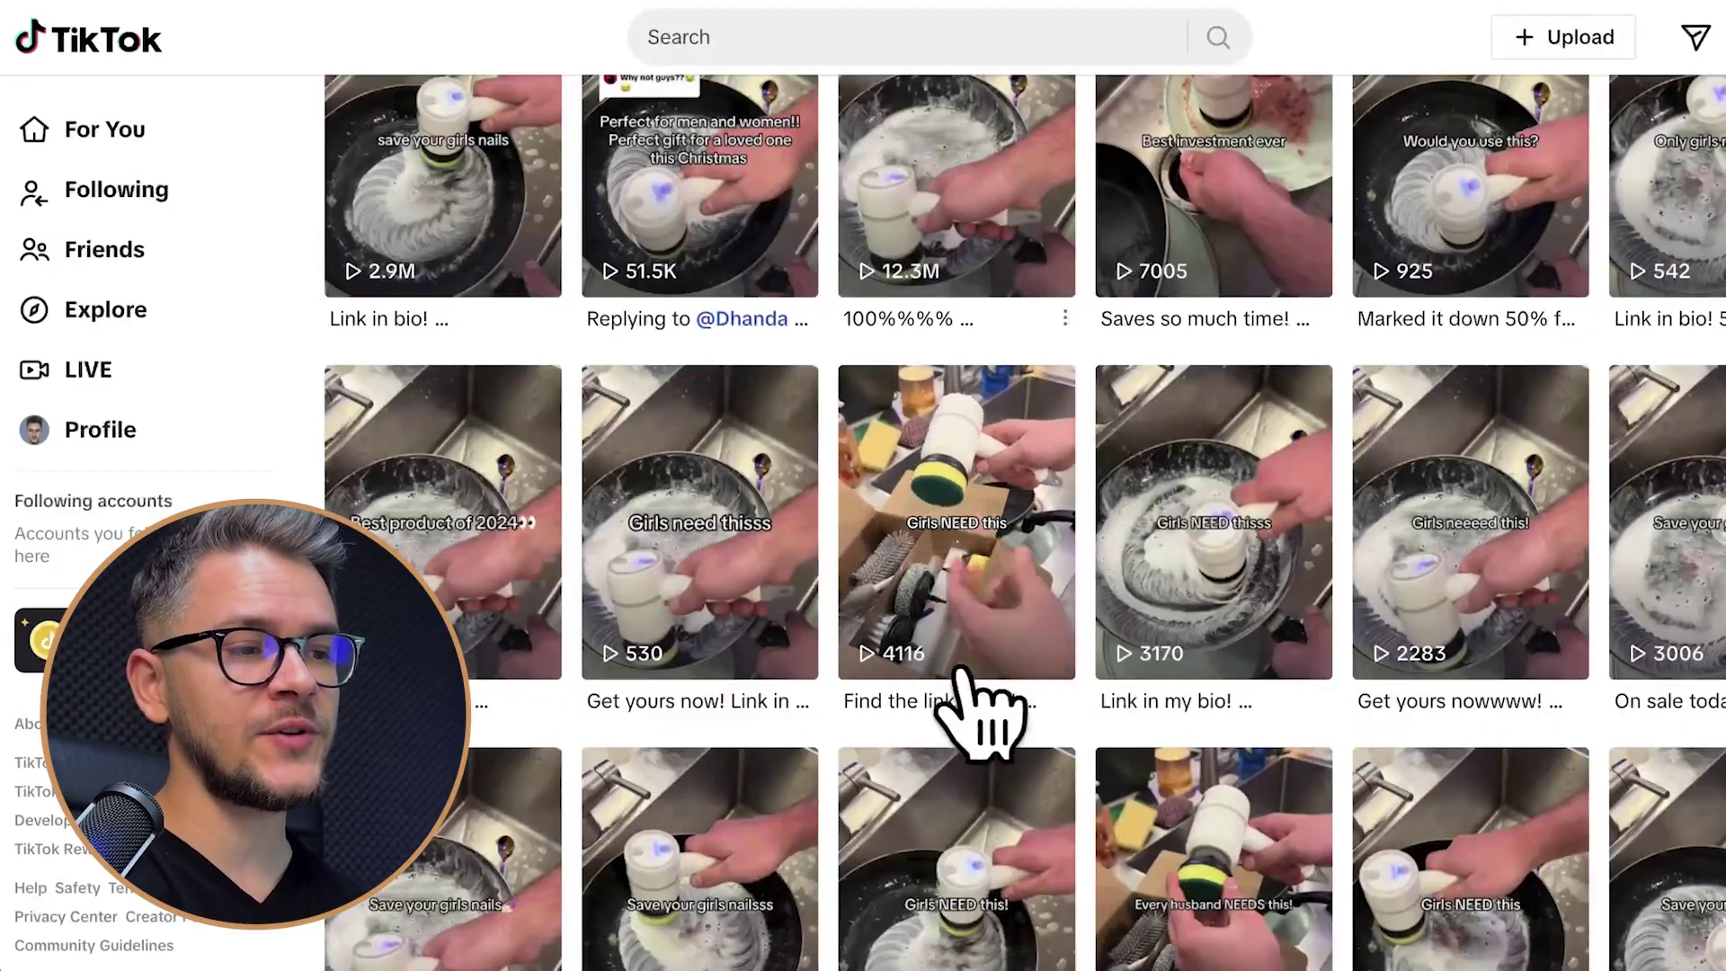
{"action": "scroll", "coordinate": [979, 710], "scroll_direction": "down", "scroll_amount": 15}
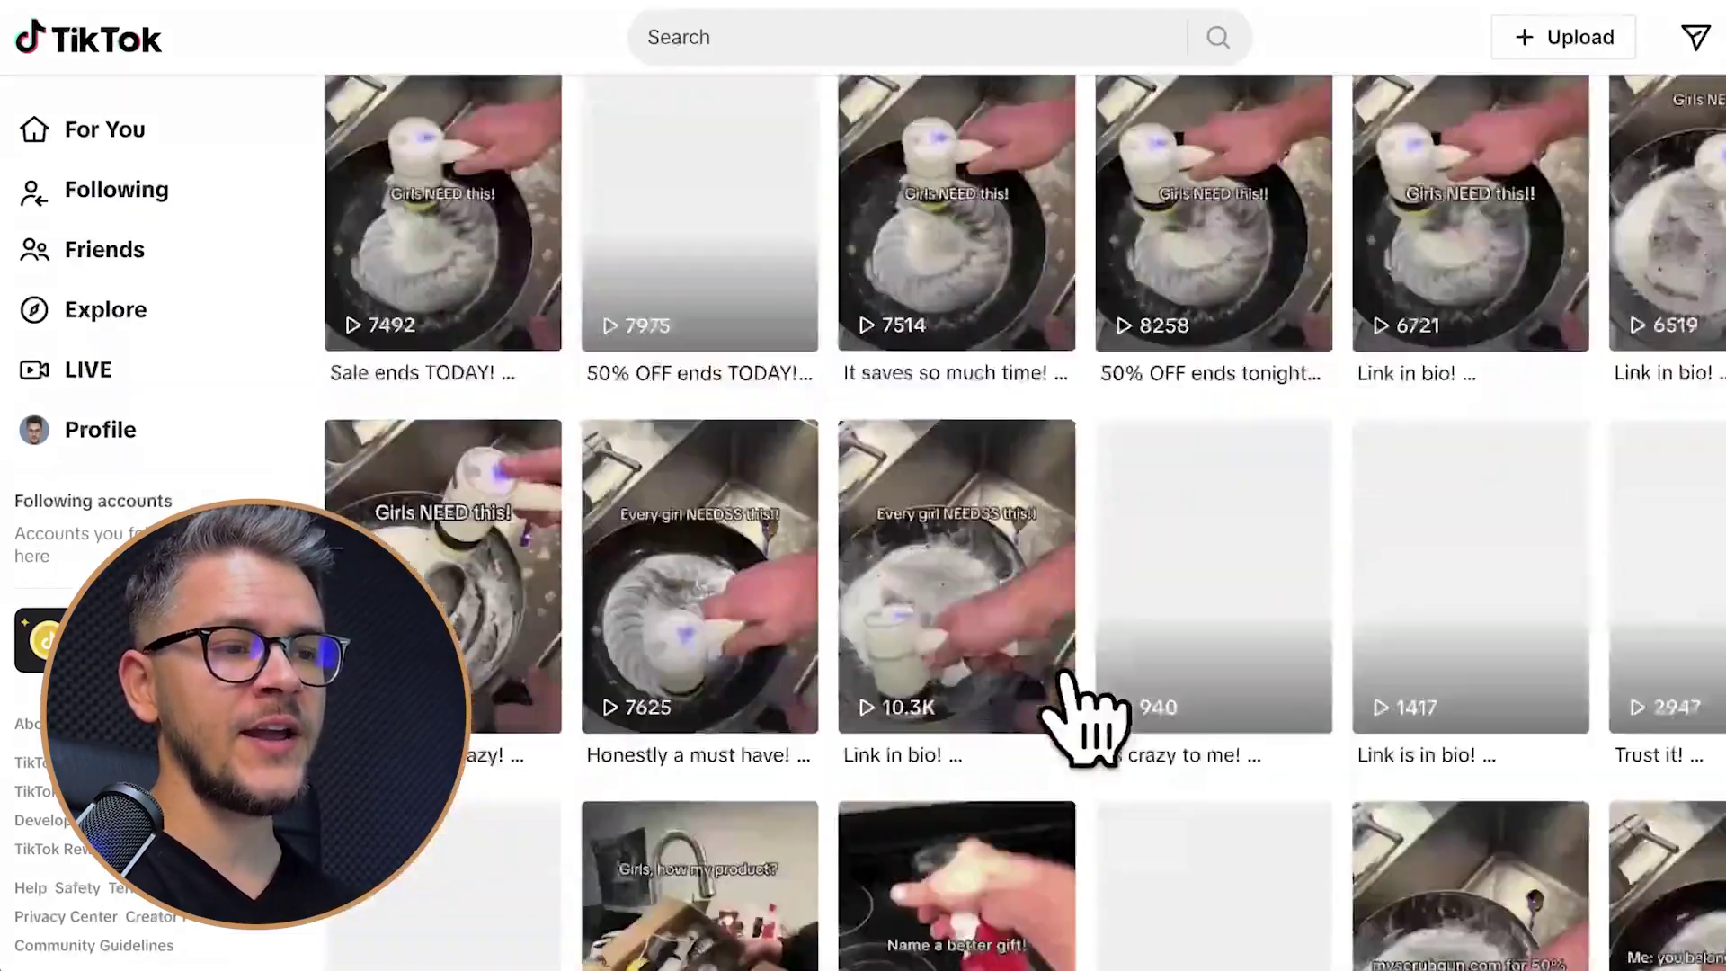
{"action": "scroll", "coordinate": [1069, 676], "scroll_direction": "down", "scroll_amount": 10}
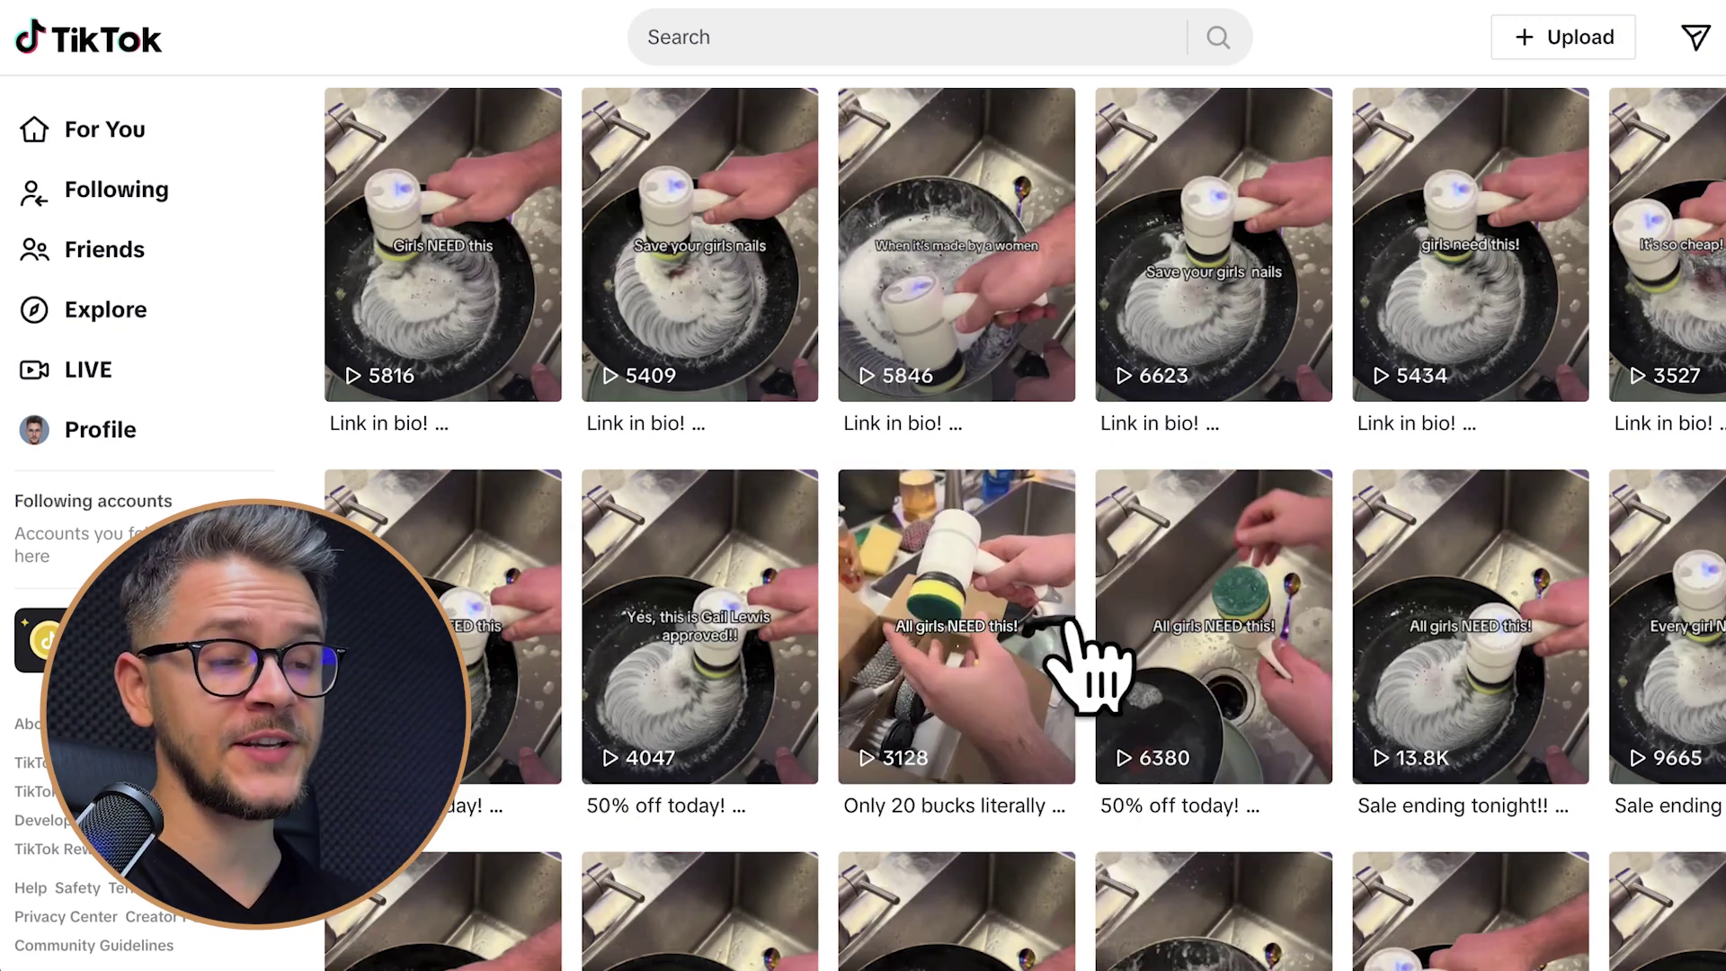
{"action": "scroll", "coordinate": [1087, 665], "scroll_direction": "down", "scroll_amount": 10}
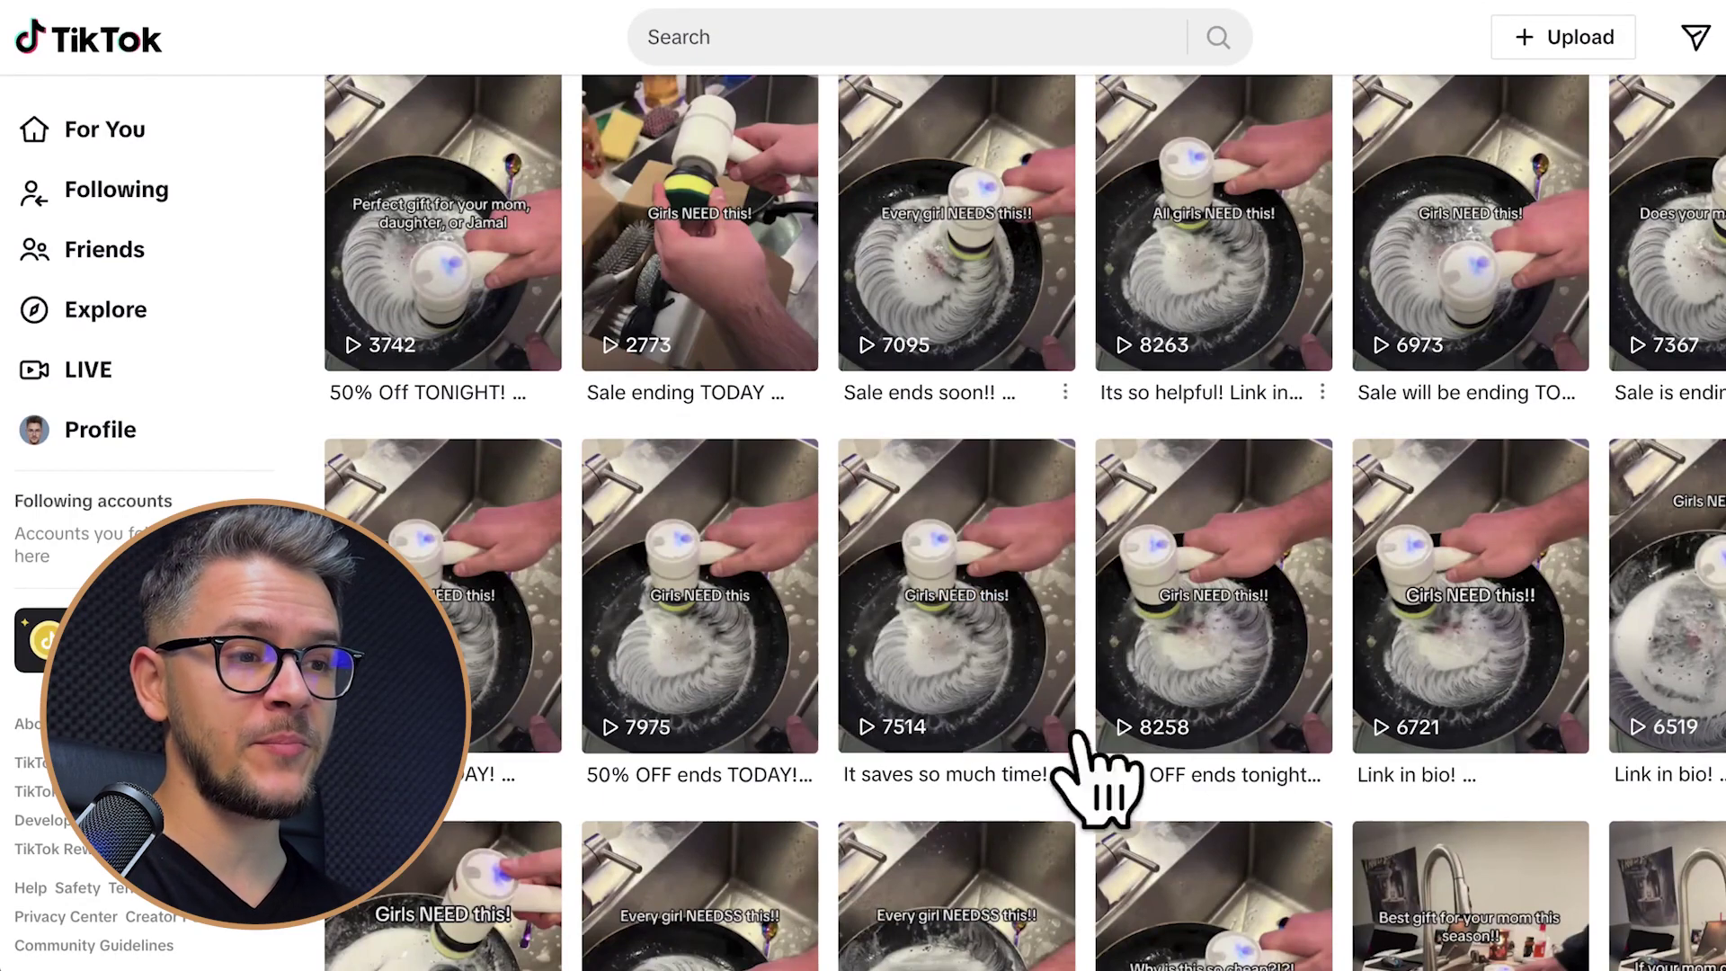
{"action": "scroll", "coordinate": [984, 504], "scroll_direction": "down", "scroll_amount": 5}
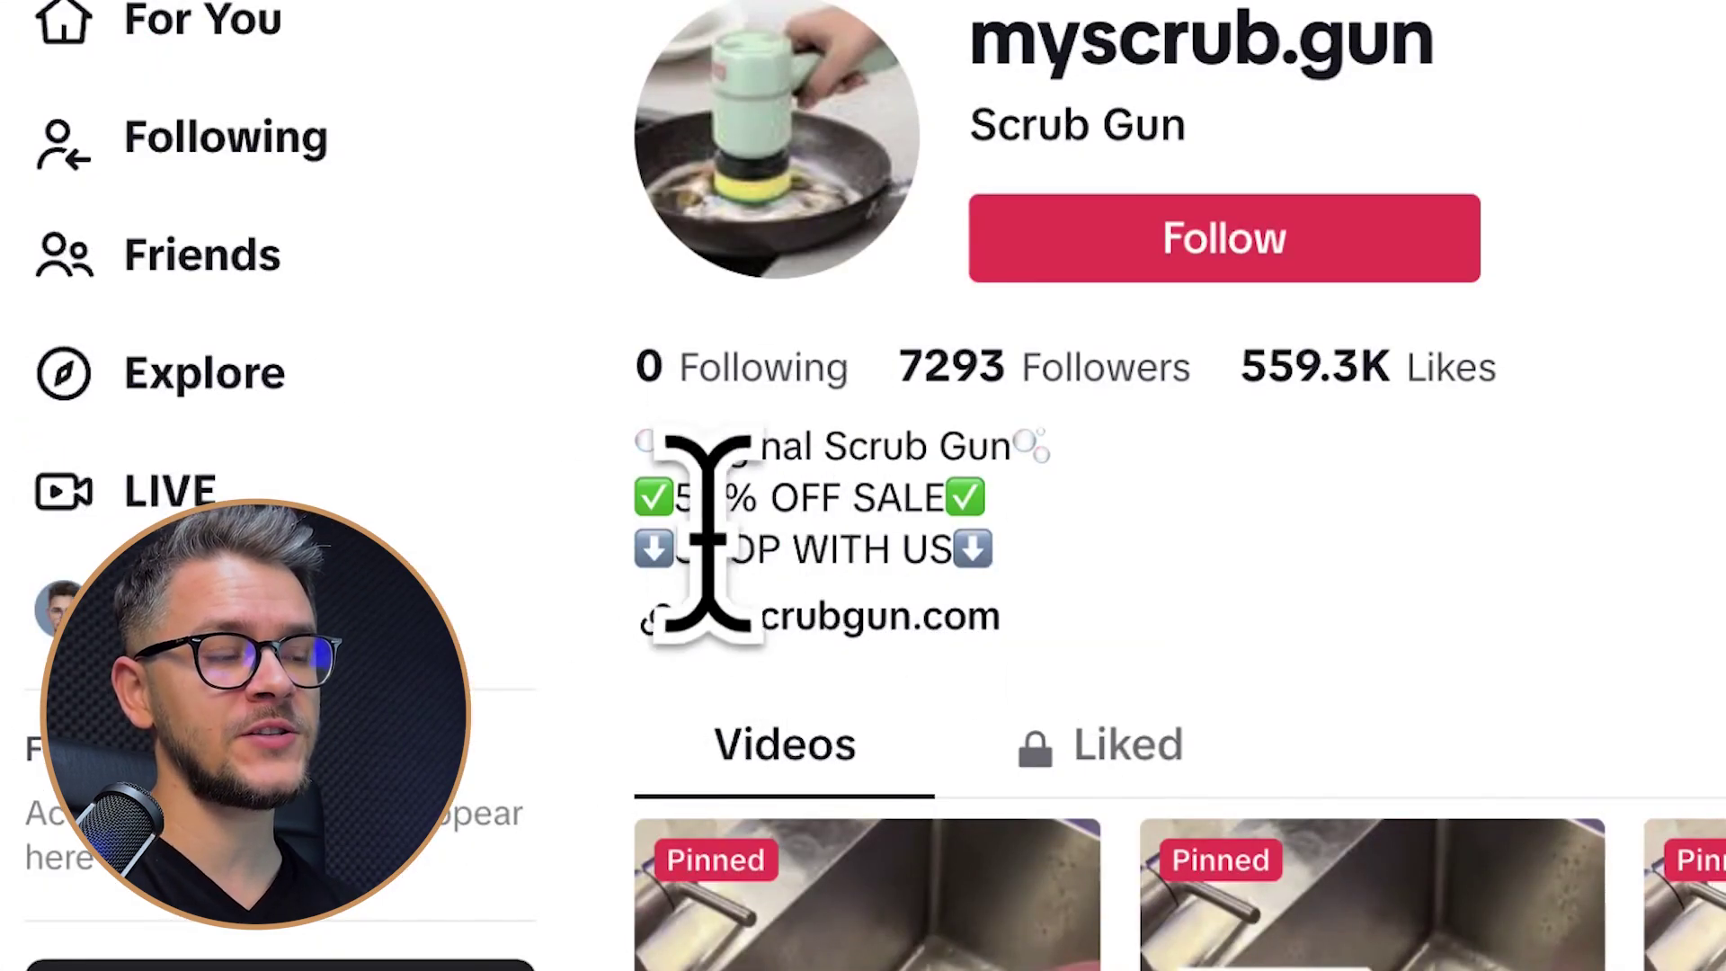
- Open the myscrubgun.com store linked in the profile, accepting the external link notice, and review its home page
{"action": "left_click", "coordinate": [733, 617]}
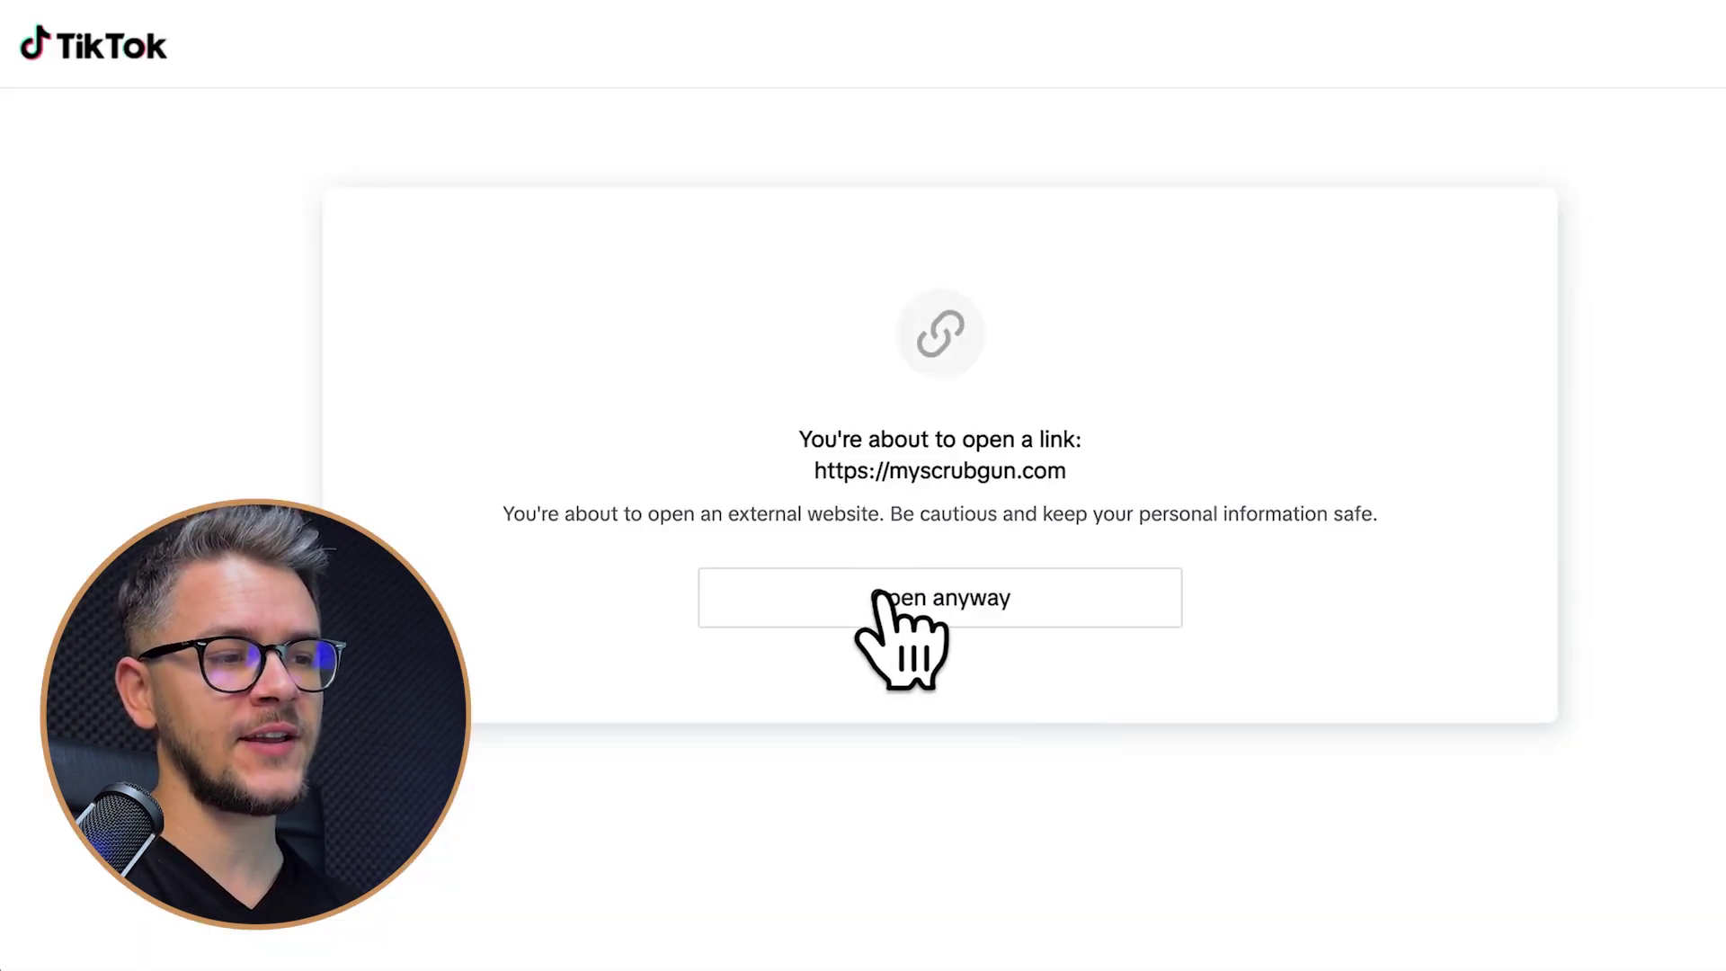
{"action": "left_click", "coordinate": [916, 595]}
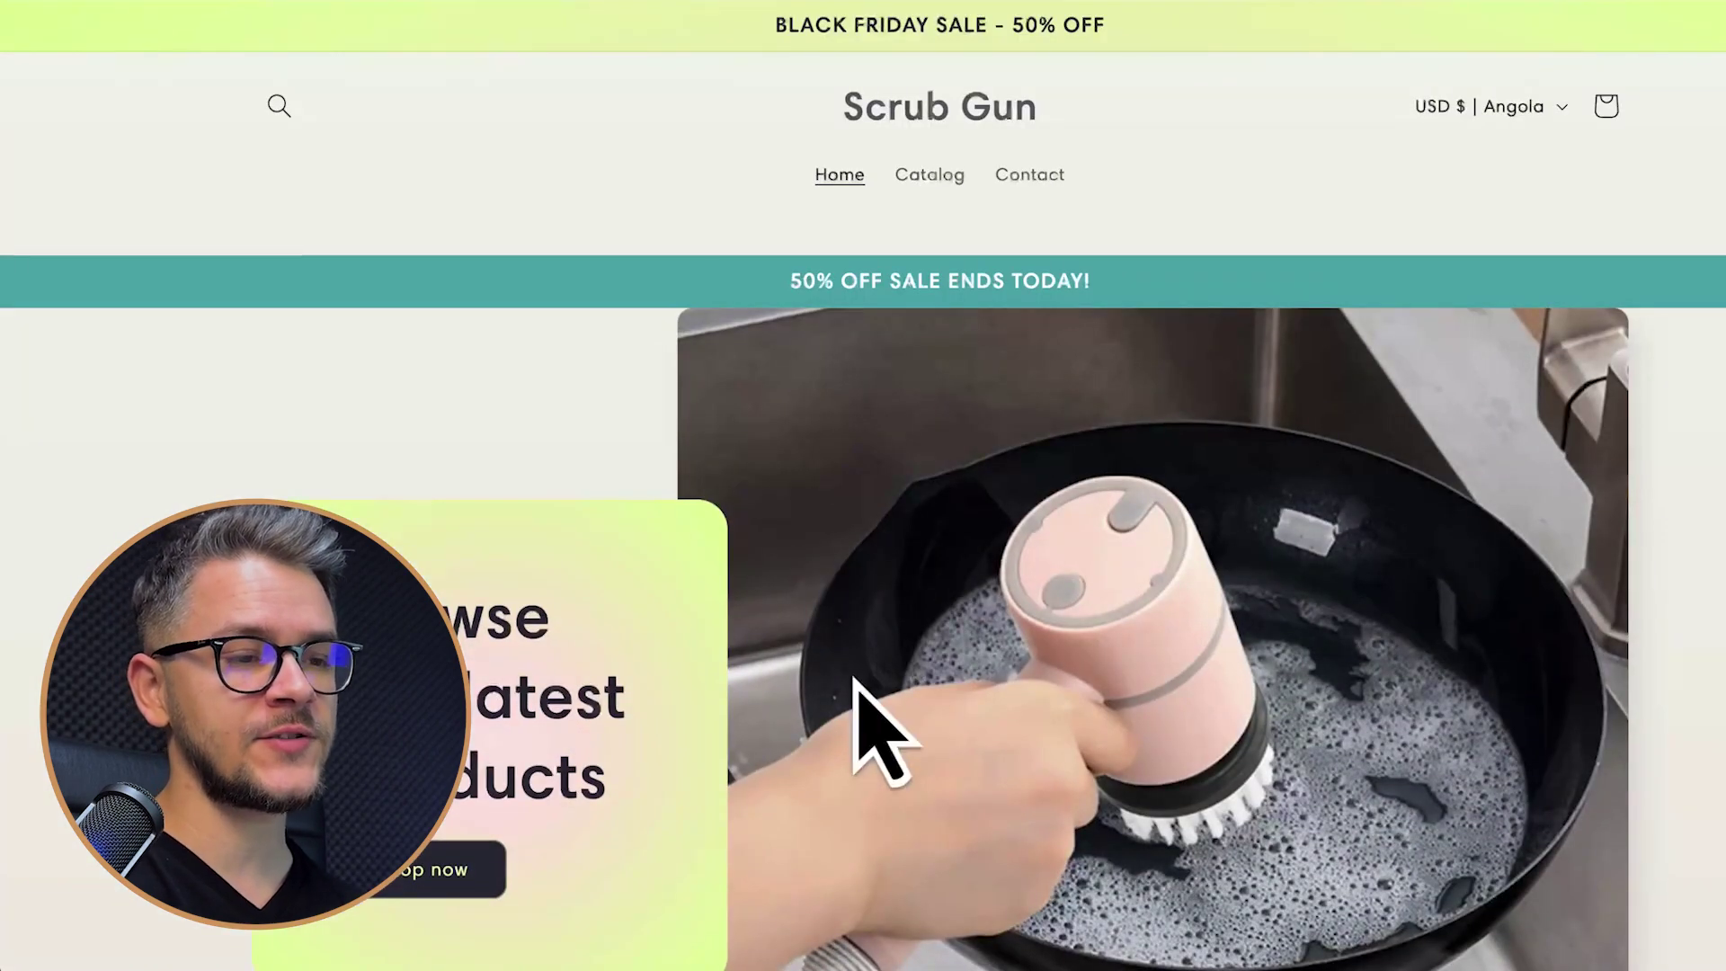
{"action": "scroll", "coordinate": [863, 701], "scroll_direction": "down", "scroll_amount": 20}
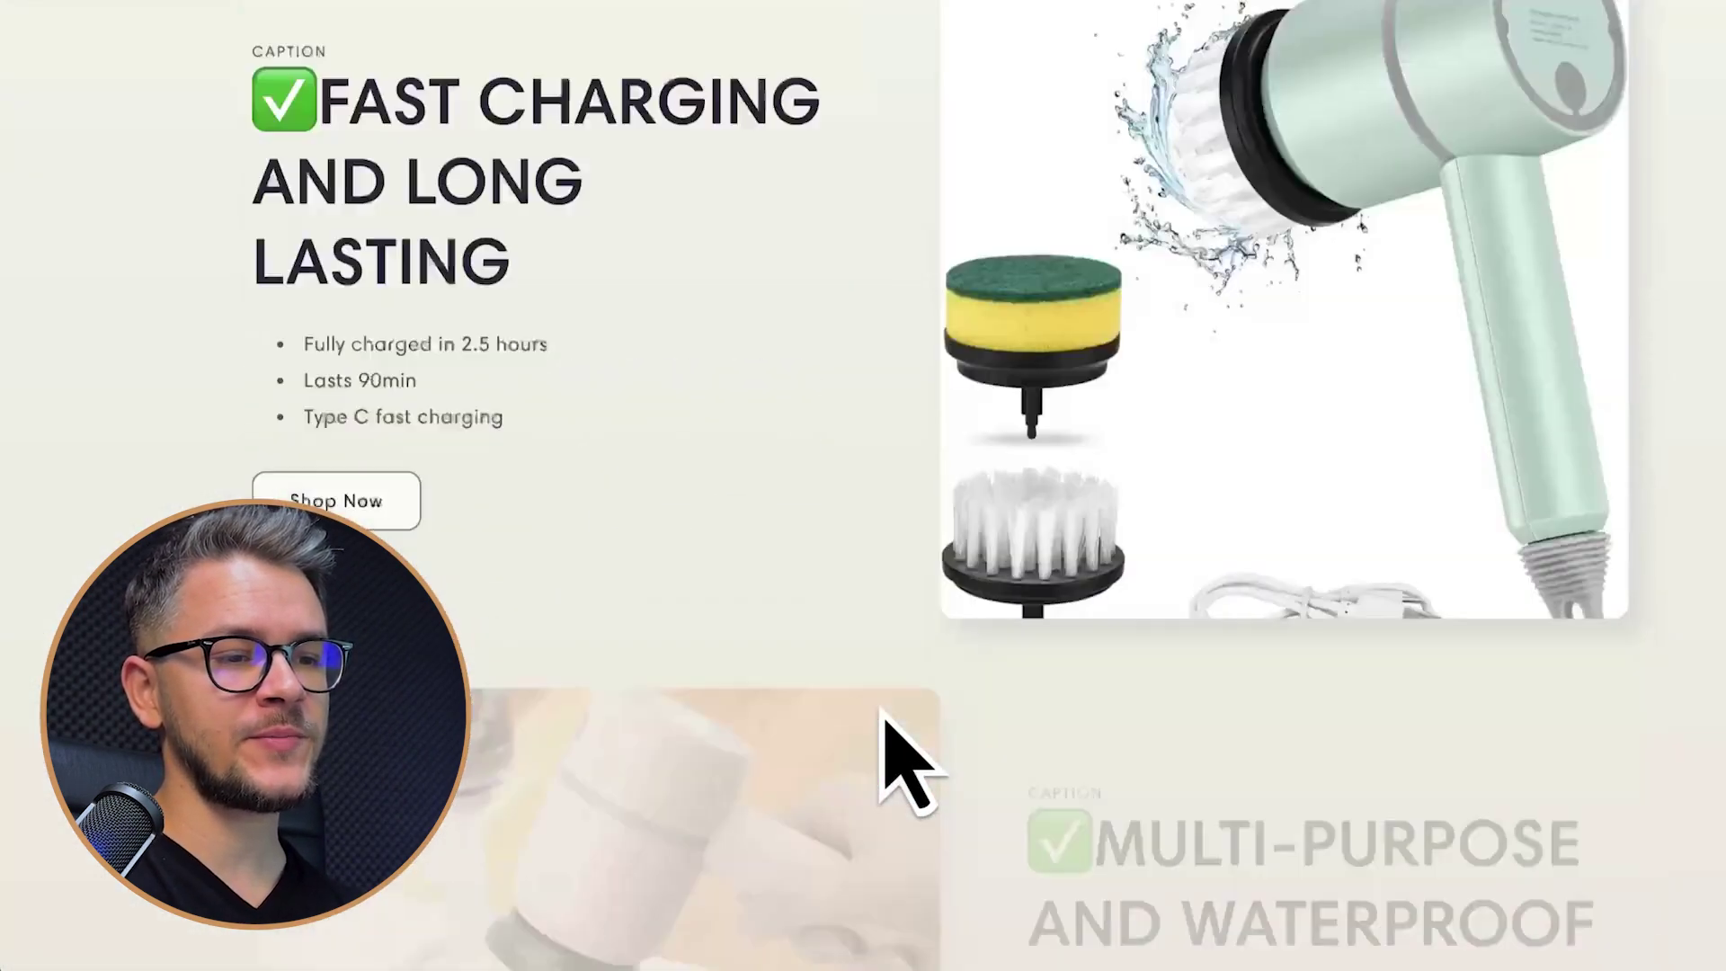
{"action": "scroll", "coordinate": [885, 719], "scroll_direction": "down", "scroll_amount": 10}
{"action": "scroll", "coordinate": [889, 746], "scroll_direction": "up", "scroll_amount": 8}
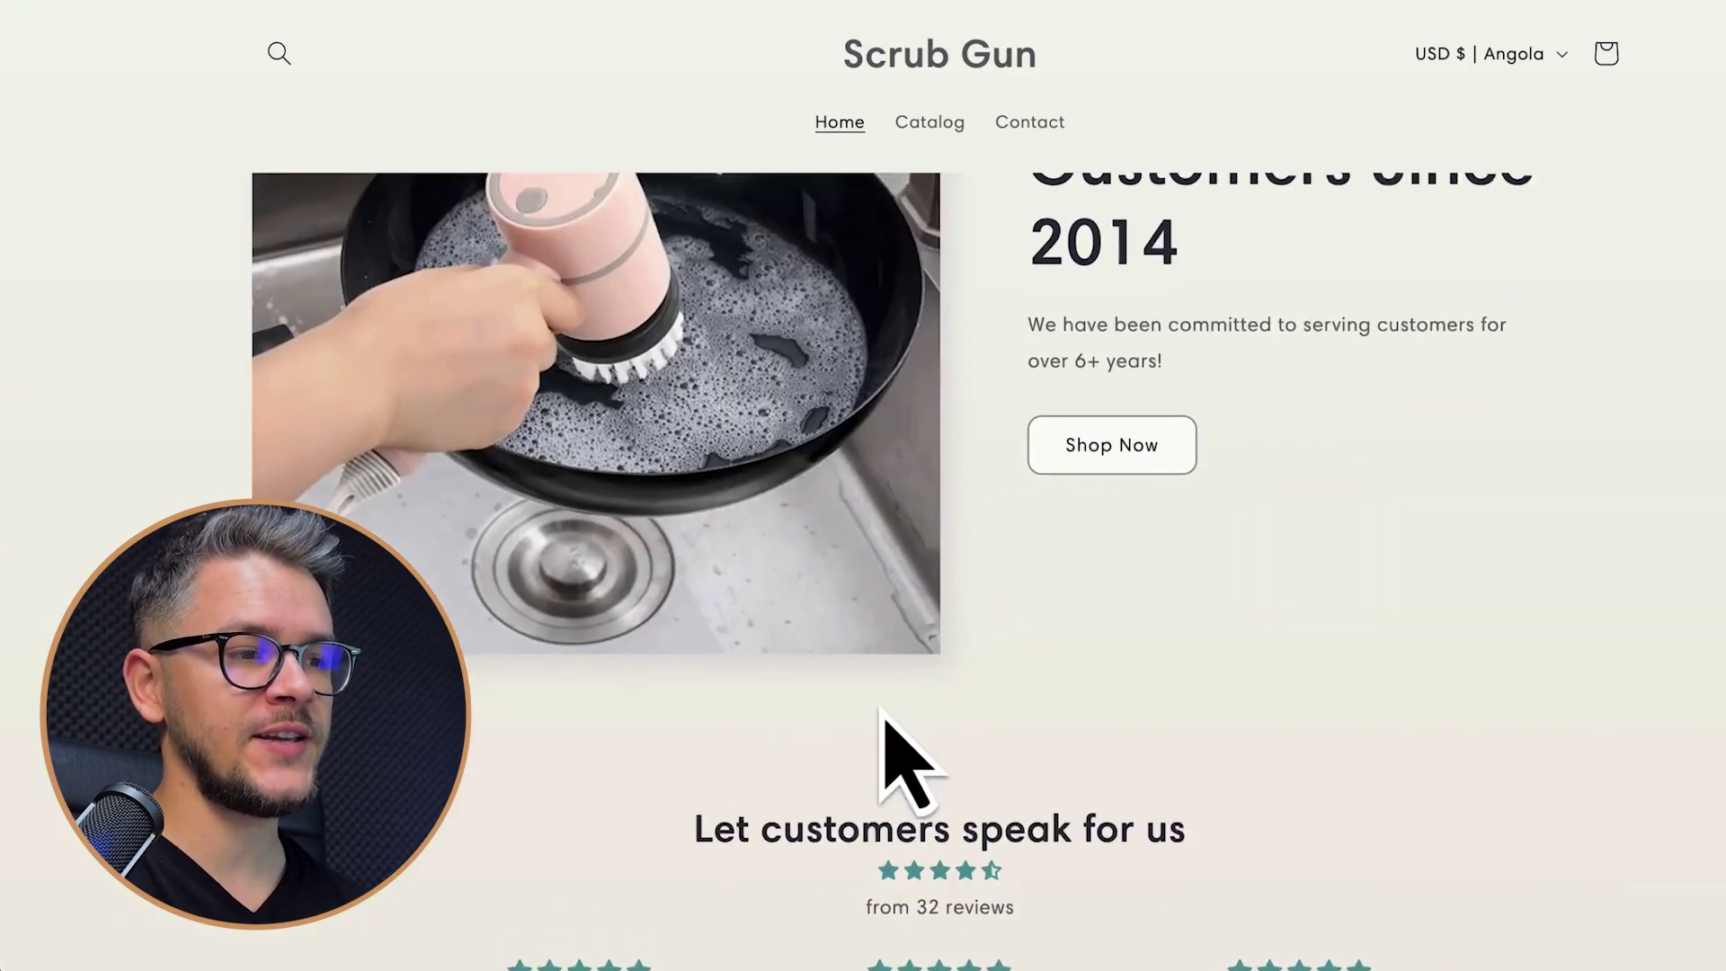
{"action": "scroll", "coordinate": [884, 712], "scroll_direction": "up", "scroll_amount": 10}
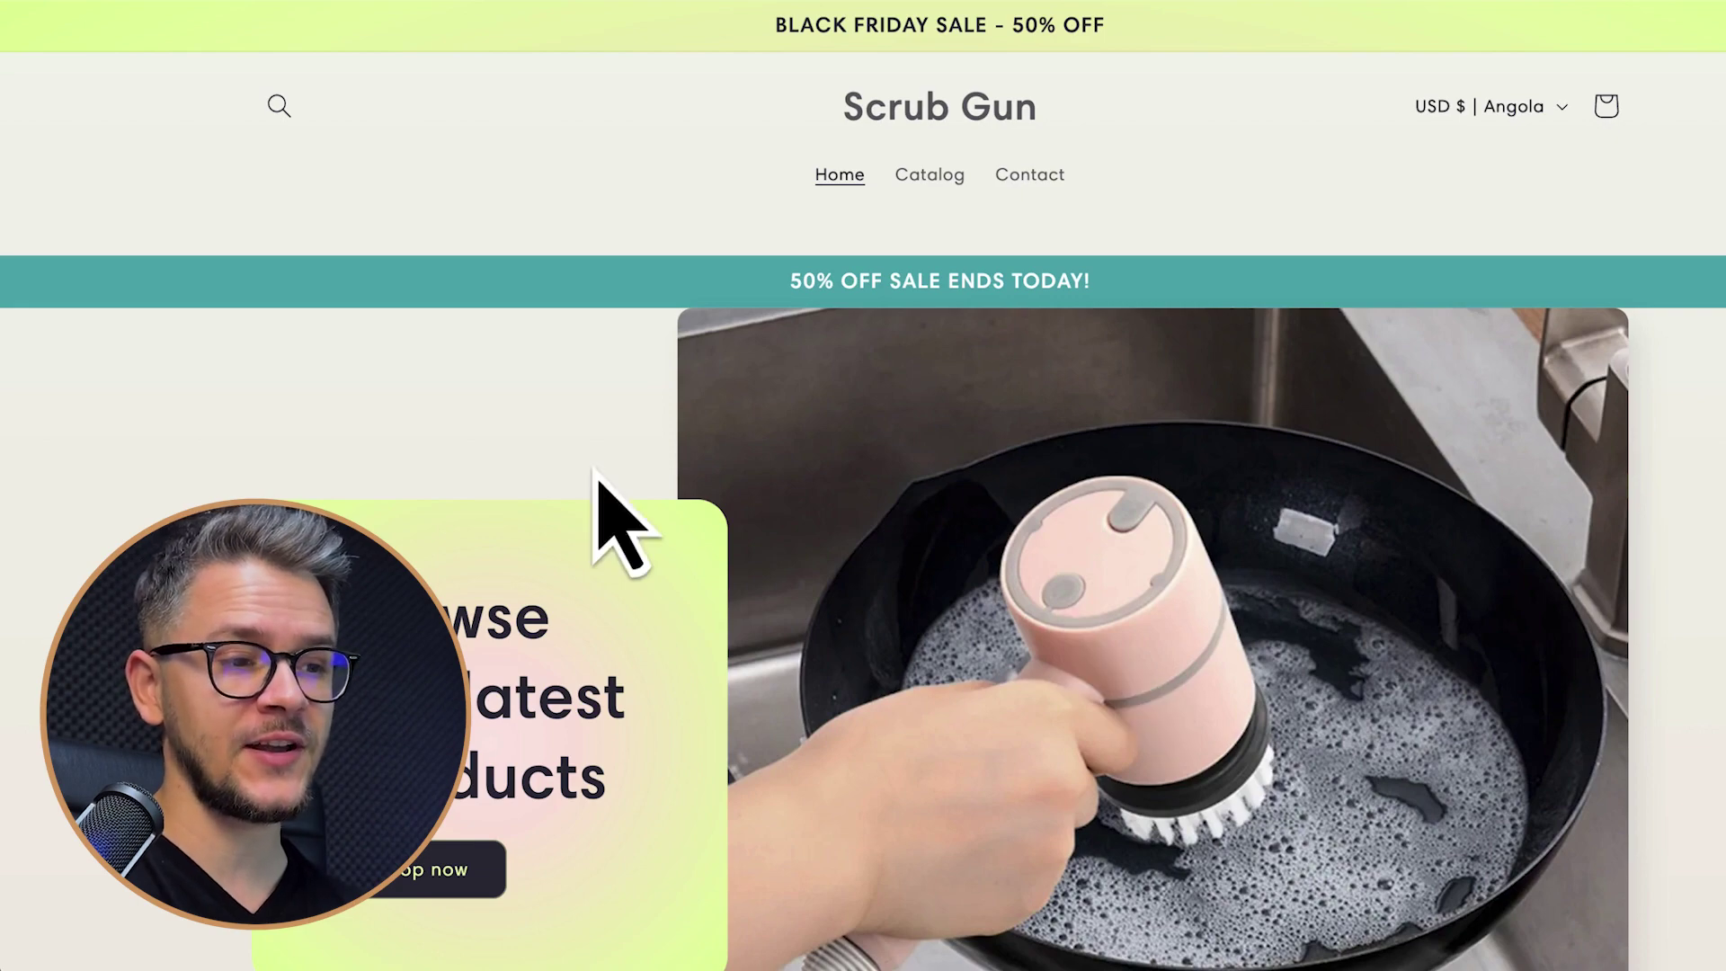
- Open the Scrub Gun product page from the Quick & Efficient Cleaning section and check its price and color options
{"action": "scroll", "coordinate": [595, 469], "scroll_direction": "down", "scroll_amount": 4}
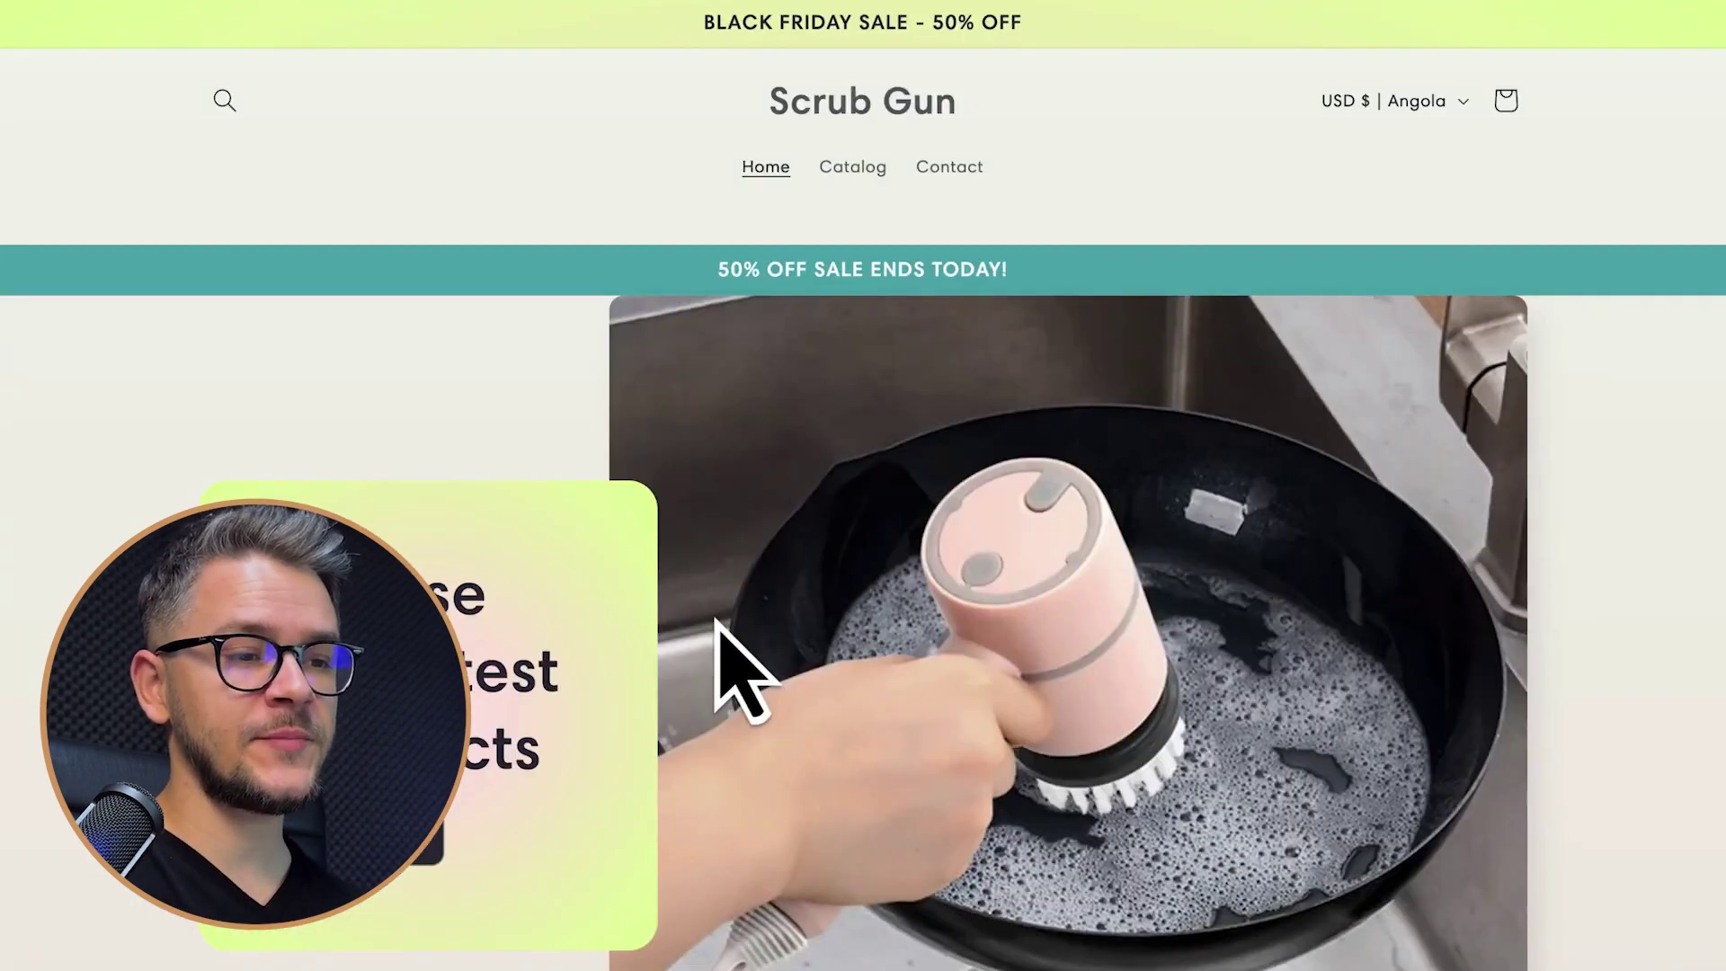
{"action": "scroll", "coordinate": [716, 620], "scroll_direction": "down", "scroll_amount": 10}
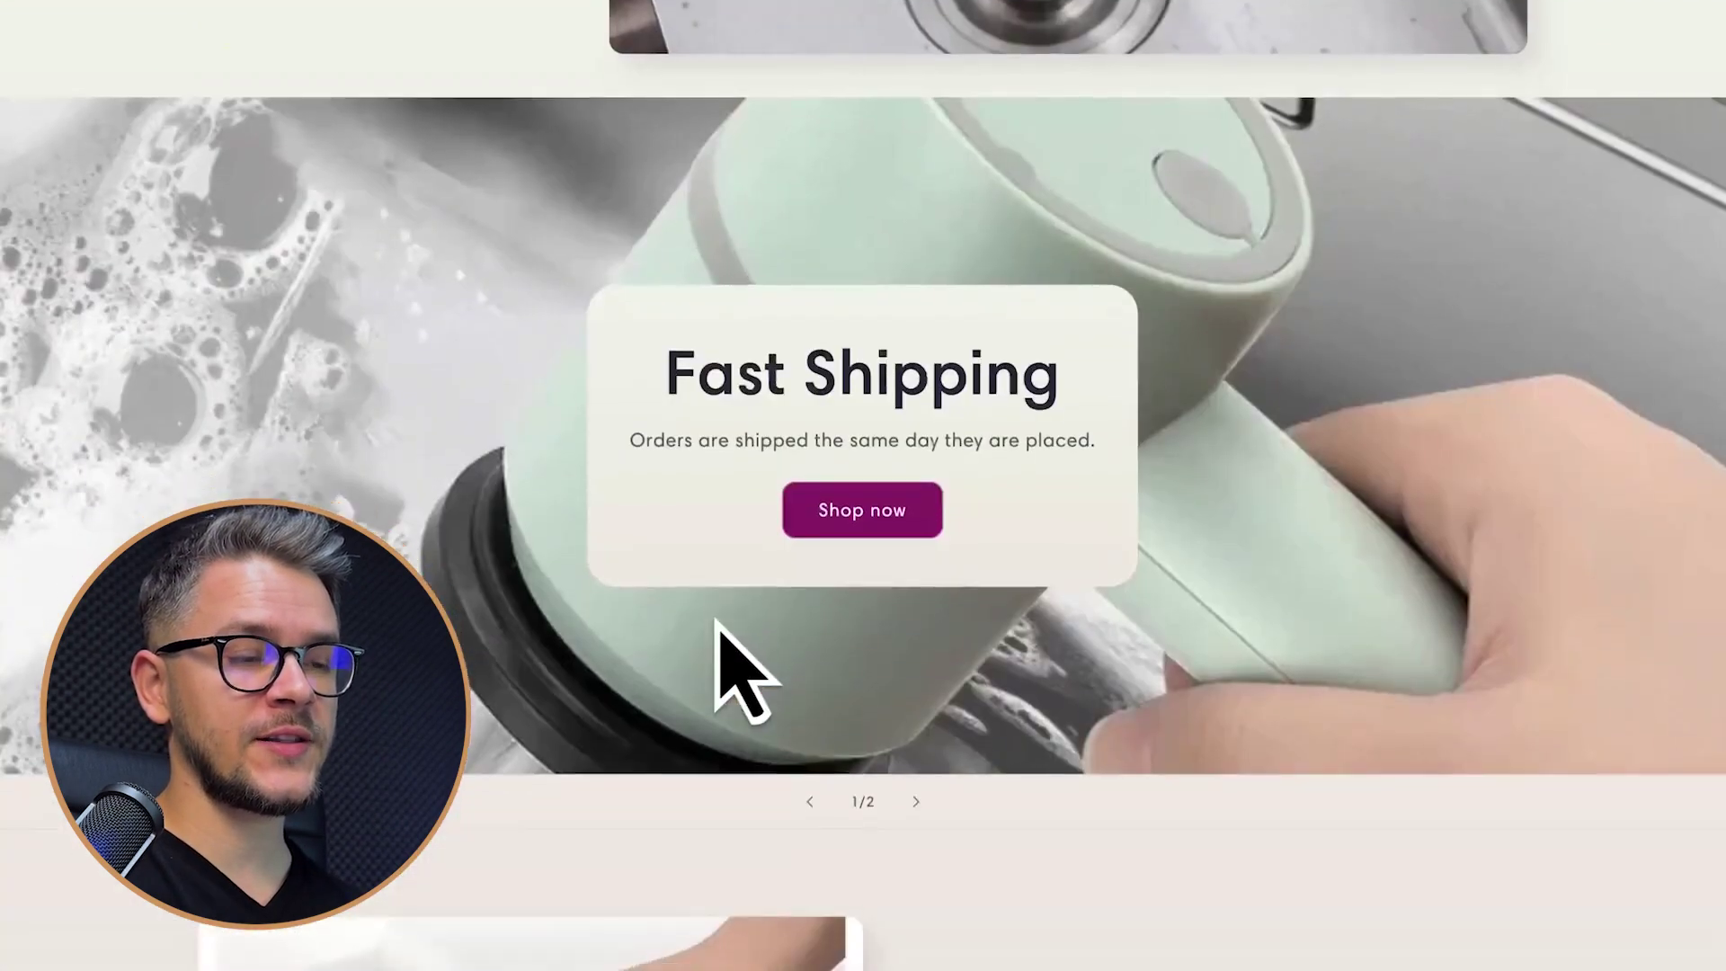
{"action": "scroll", "coordinate": [924, 616], "scroll_direction": "down", "scroll_amount": 10}
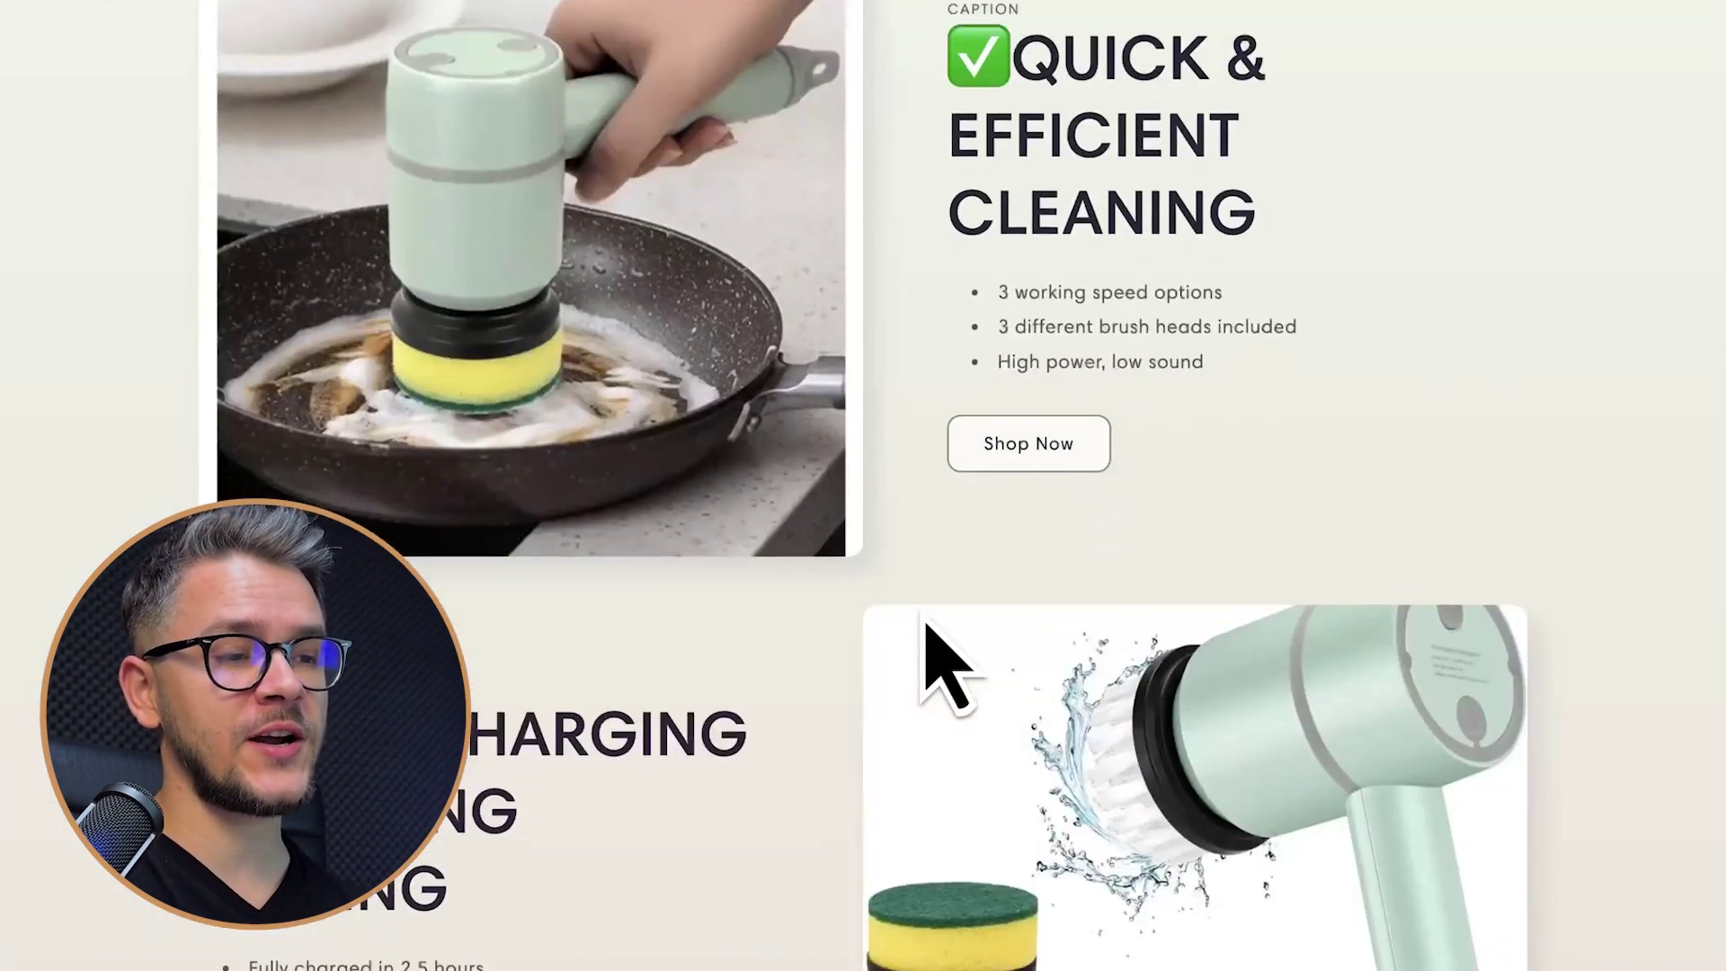
{"action": "scroll", "coordinate": [924, 616], "scroll_direction": "down", "scroll_amount": 6}
{"action": "scroll", "coordinate": [924, 616], "scroll_direction": "up", "scroll_amount": 6}
{"action": "left_click", "coordinate": [1009, 534]}
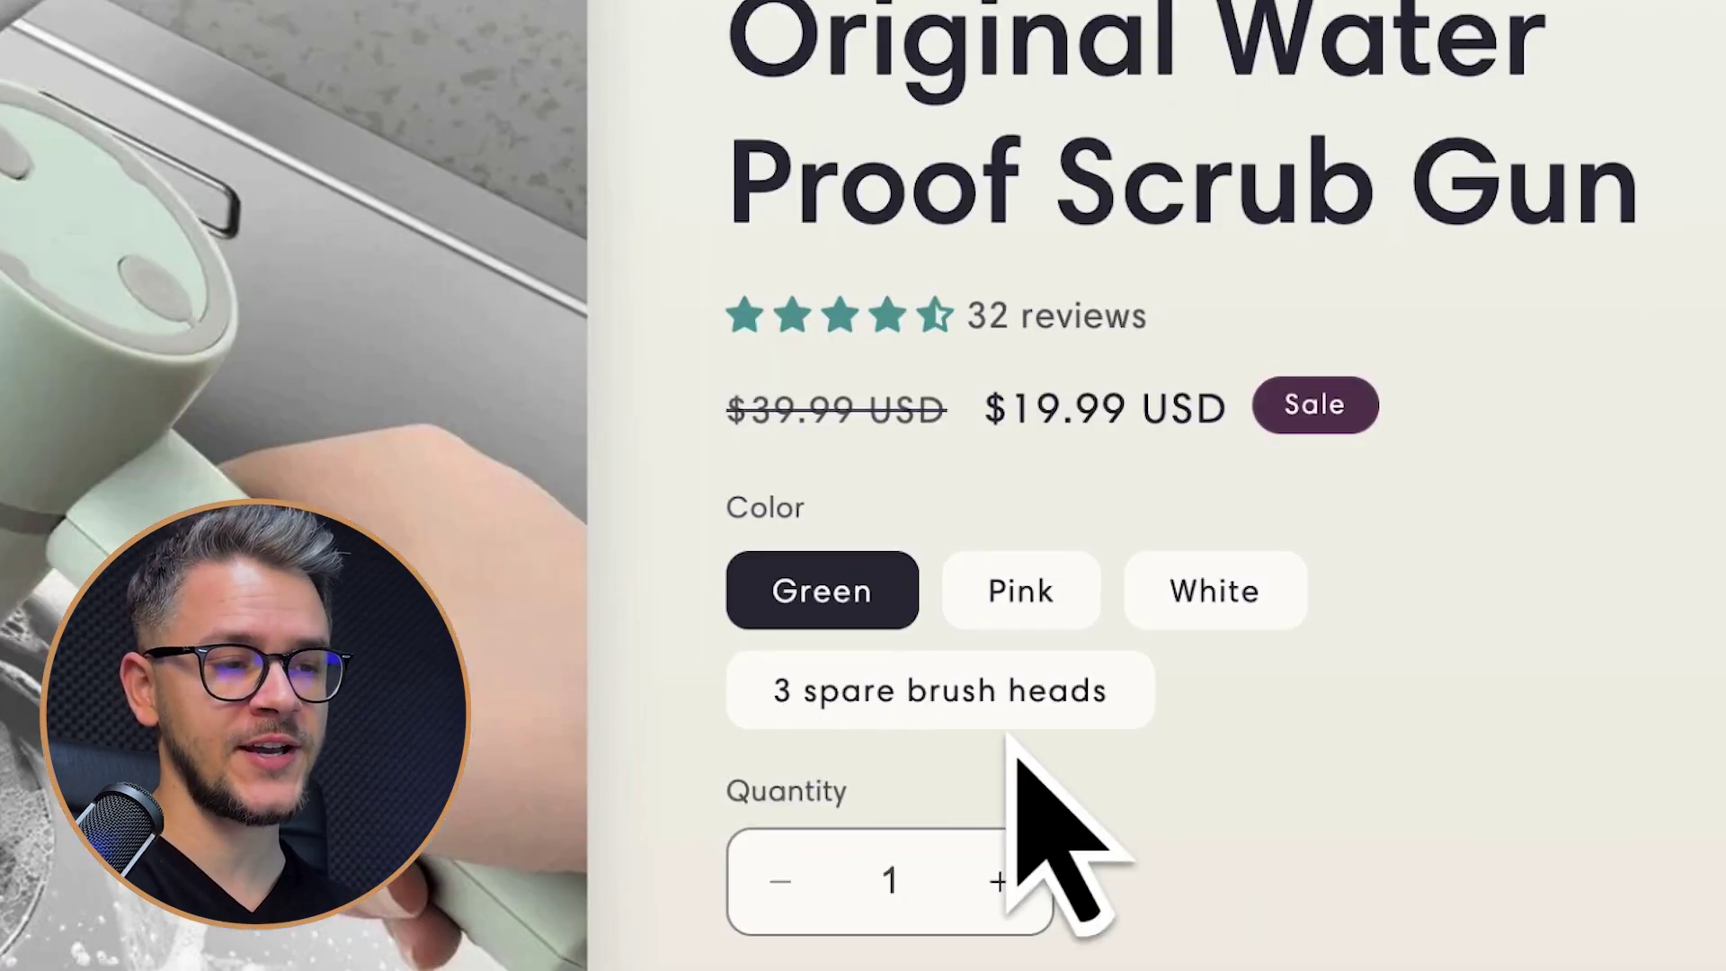
{"action": "left_click", "coordinate": [1150, 623]}
{"action": "left_click", "coordinate": [858, 589]}
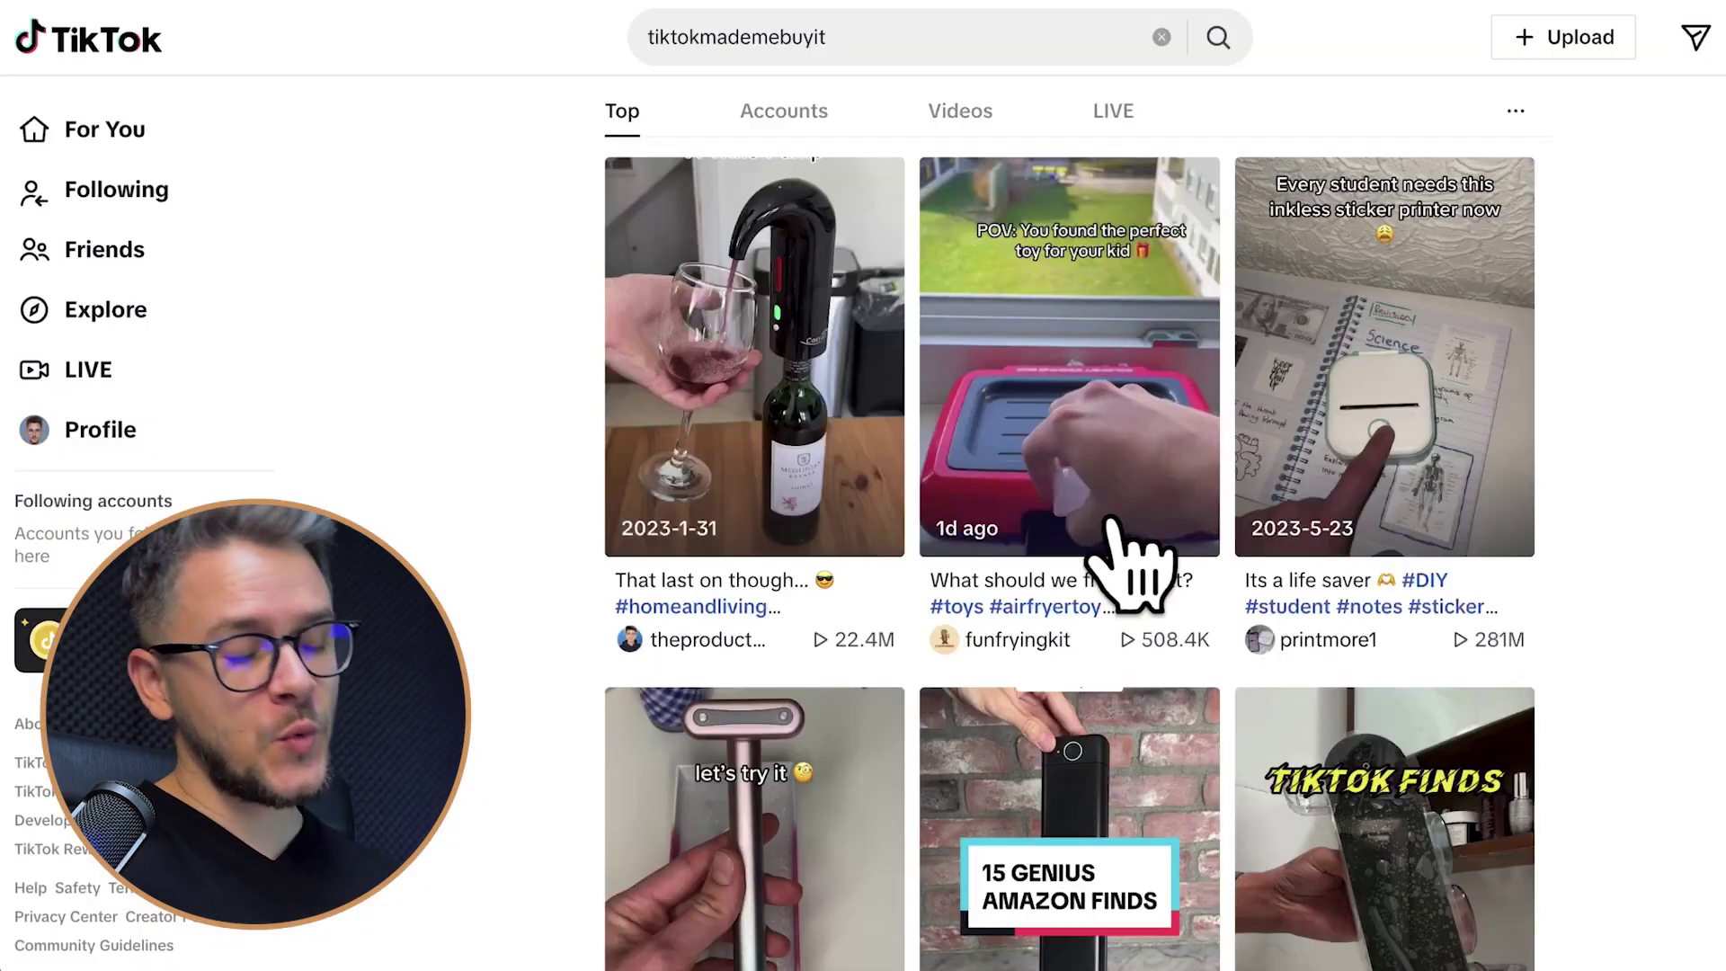
- Return to the tiktokmademebuyit results on TikTok and browse further down for other product ideas
{"action": "scroll", "coordinate": [1117, 558], "scroll_direction": "down", "scroll_amount": 20}
{"action": "scroll", "coordinate": [1131, 564], "scroll_direction": "down", "scroll_amount": 12}
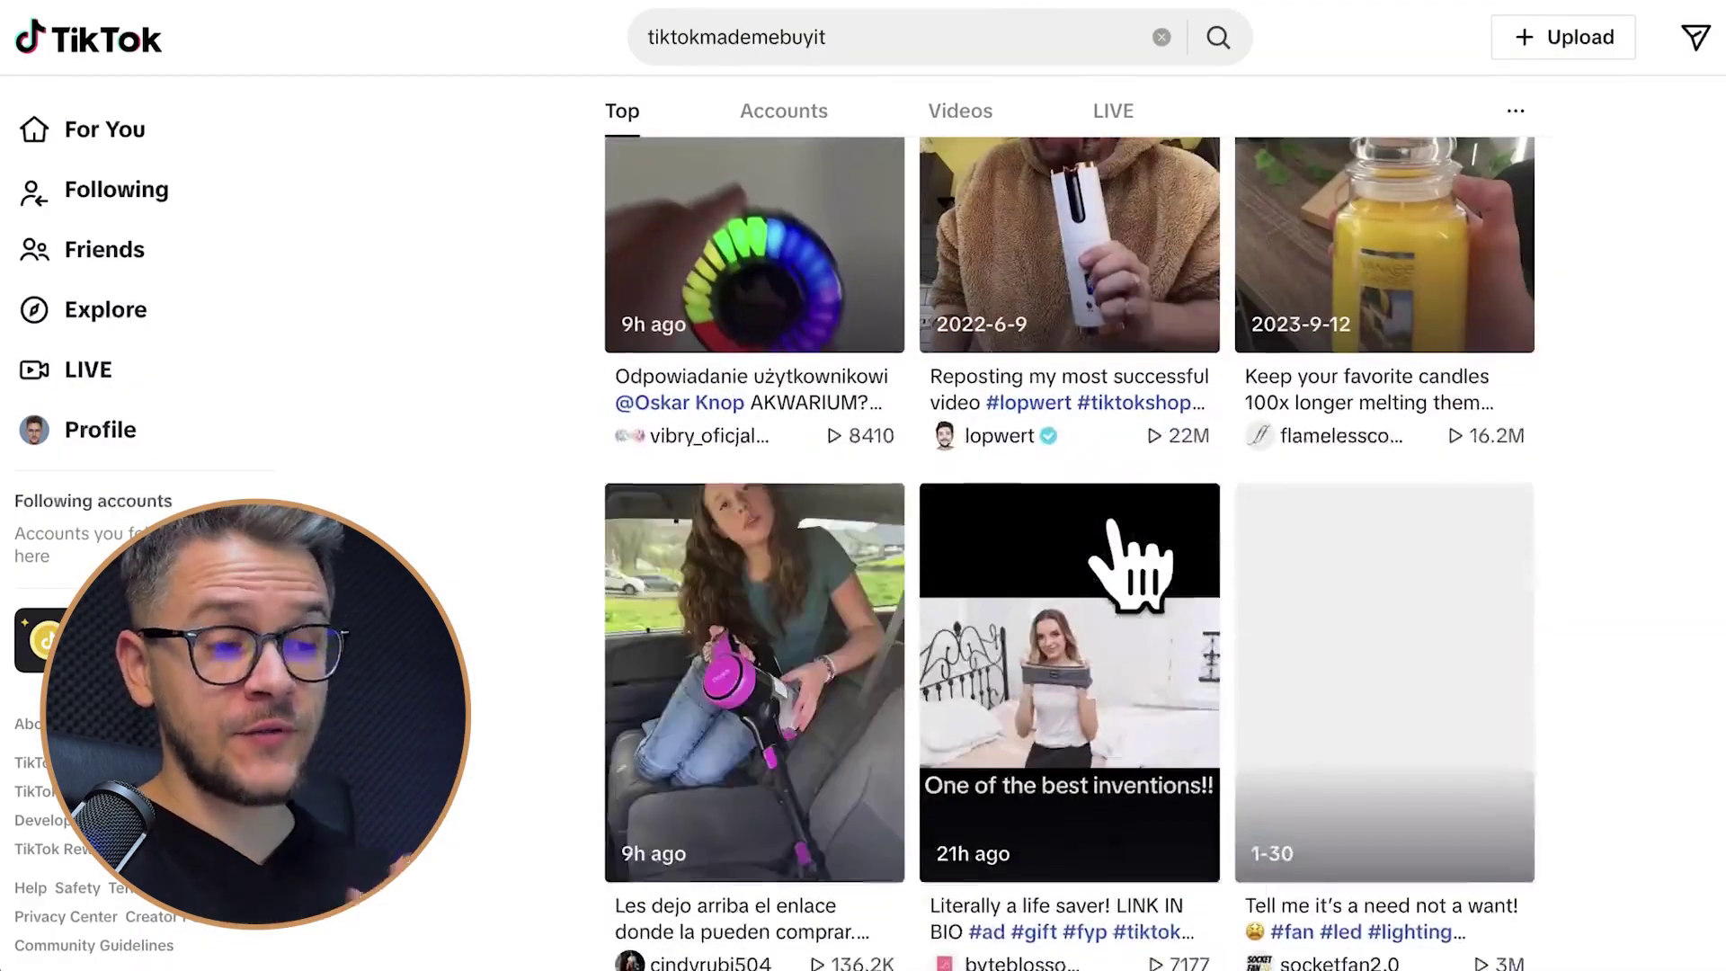
{"action": "scroll", "coordinate": [1111, 521], "scroll_direction": "down", "scroll_amount": 10}
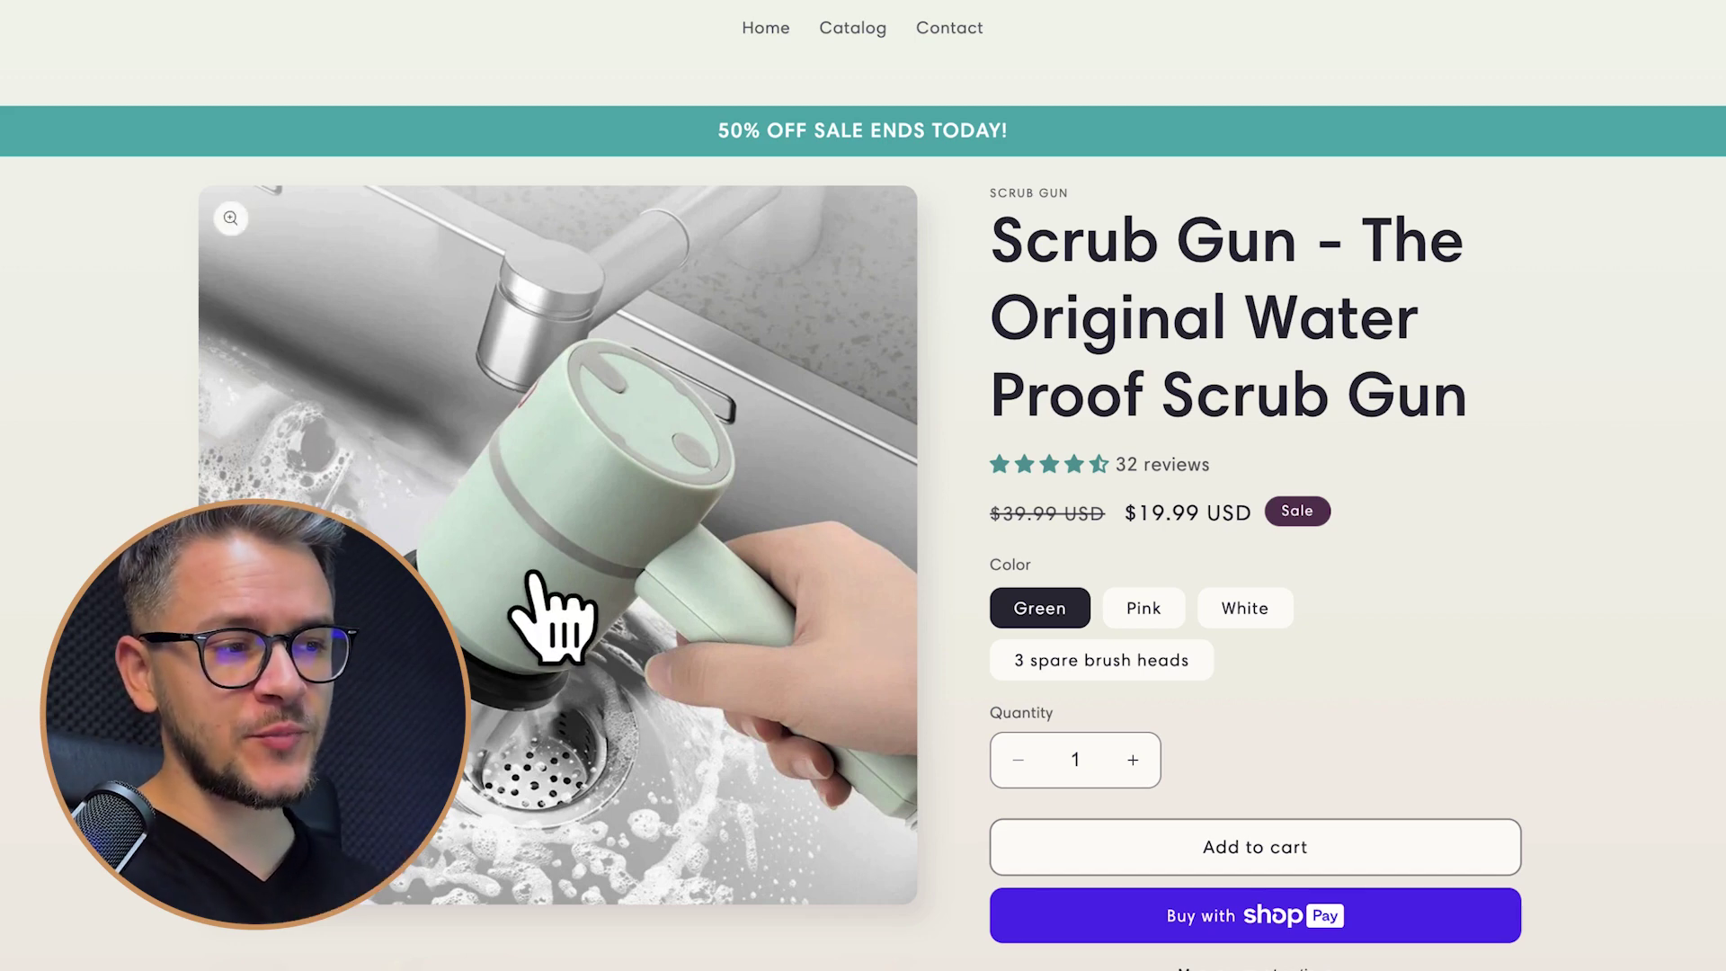
- Run a Google image search on the main Scrub Gun product photo from the store's product page
{"action": "right_click", "coordinate": [517, 449]}
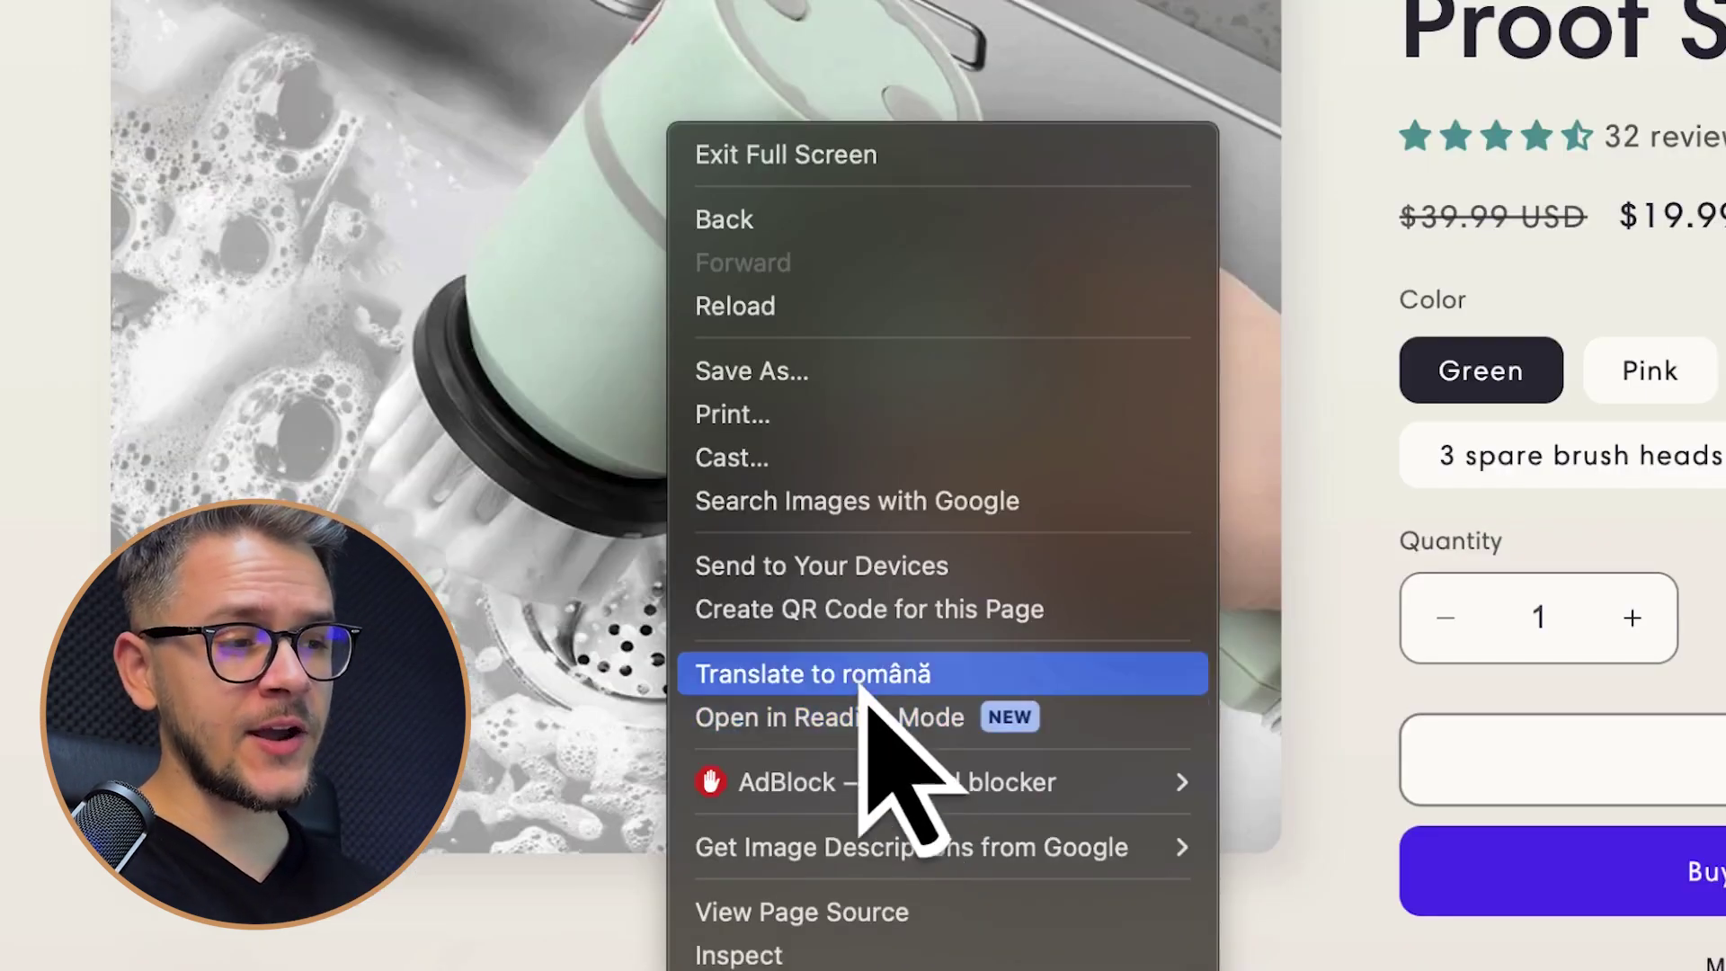
{"action": "left_click", "coordinate": [872, 507]}
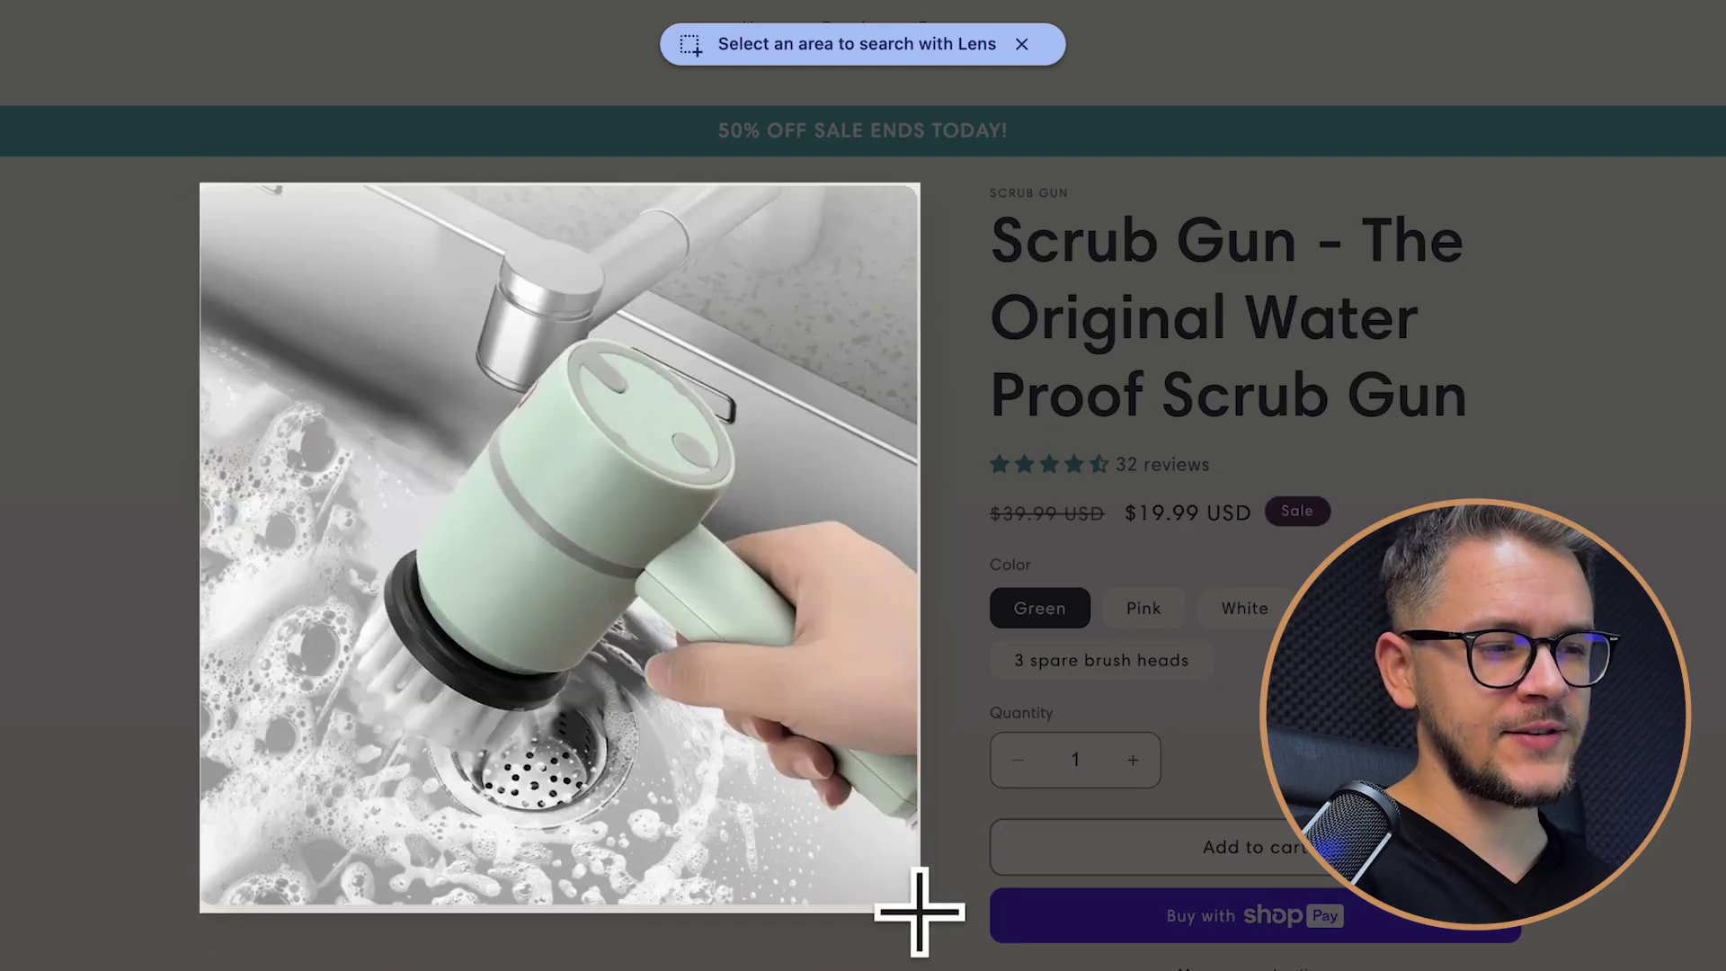
{"action": "left_click", "coordinate": [913, 909]}
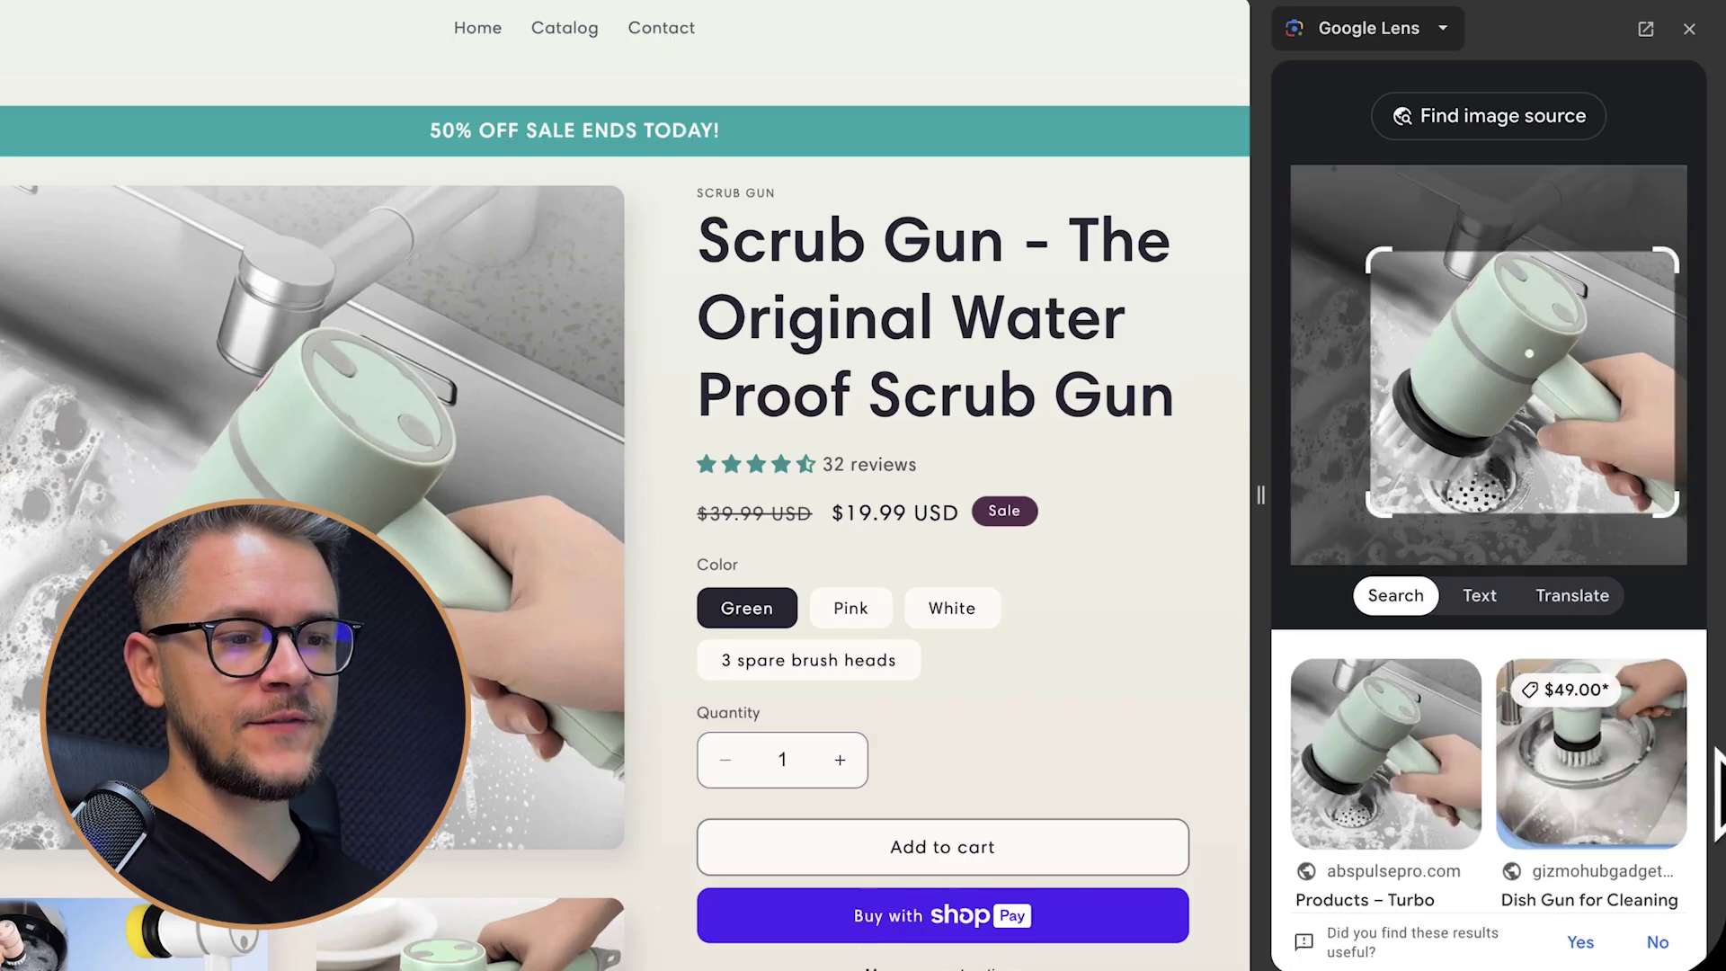
- Review the Google Lens matches, opening the abspulsepro.com Turbo Cleaner store and the AliExpress listing of the handheld cleaning brush
{"action": "scroll", "coordinate": [1499, 789], "scroll_direction": "down", "scroll_amount": 5}
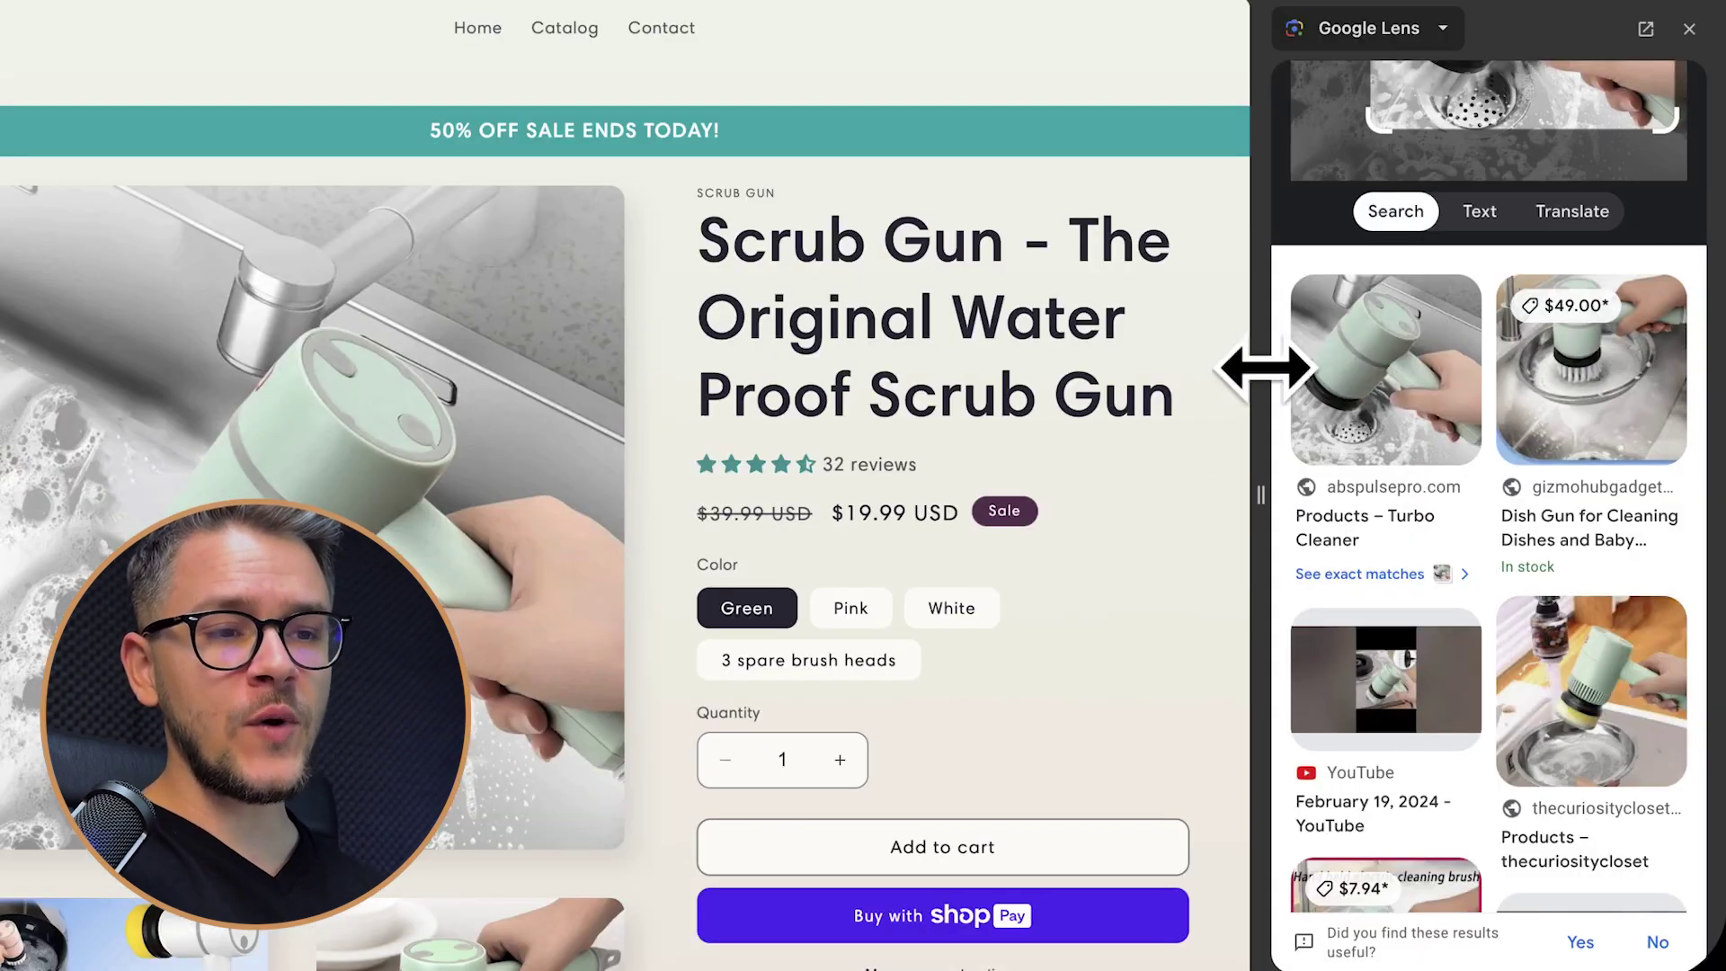
{"action": "scroll", "coordinate": [1519, 647], "scroll_direction": "down", "scroll_amount": 1}
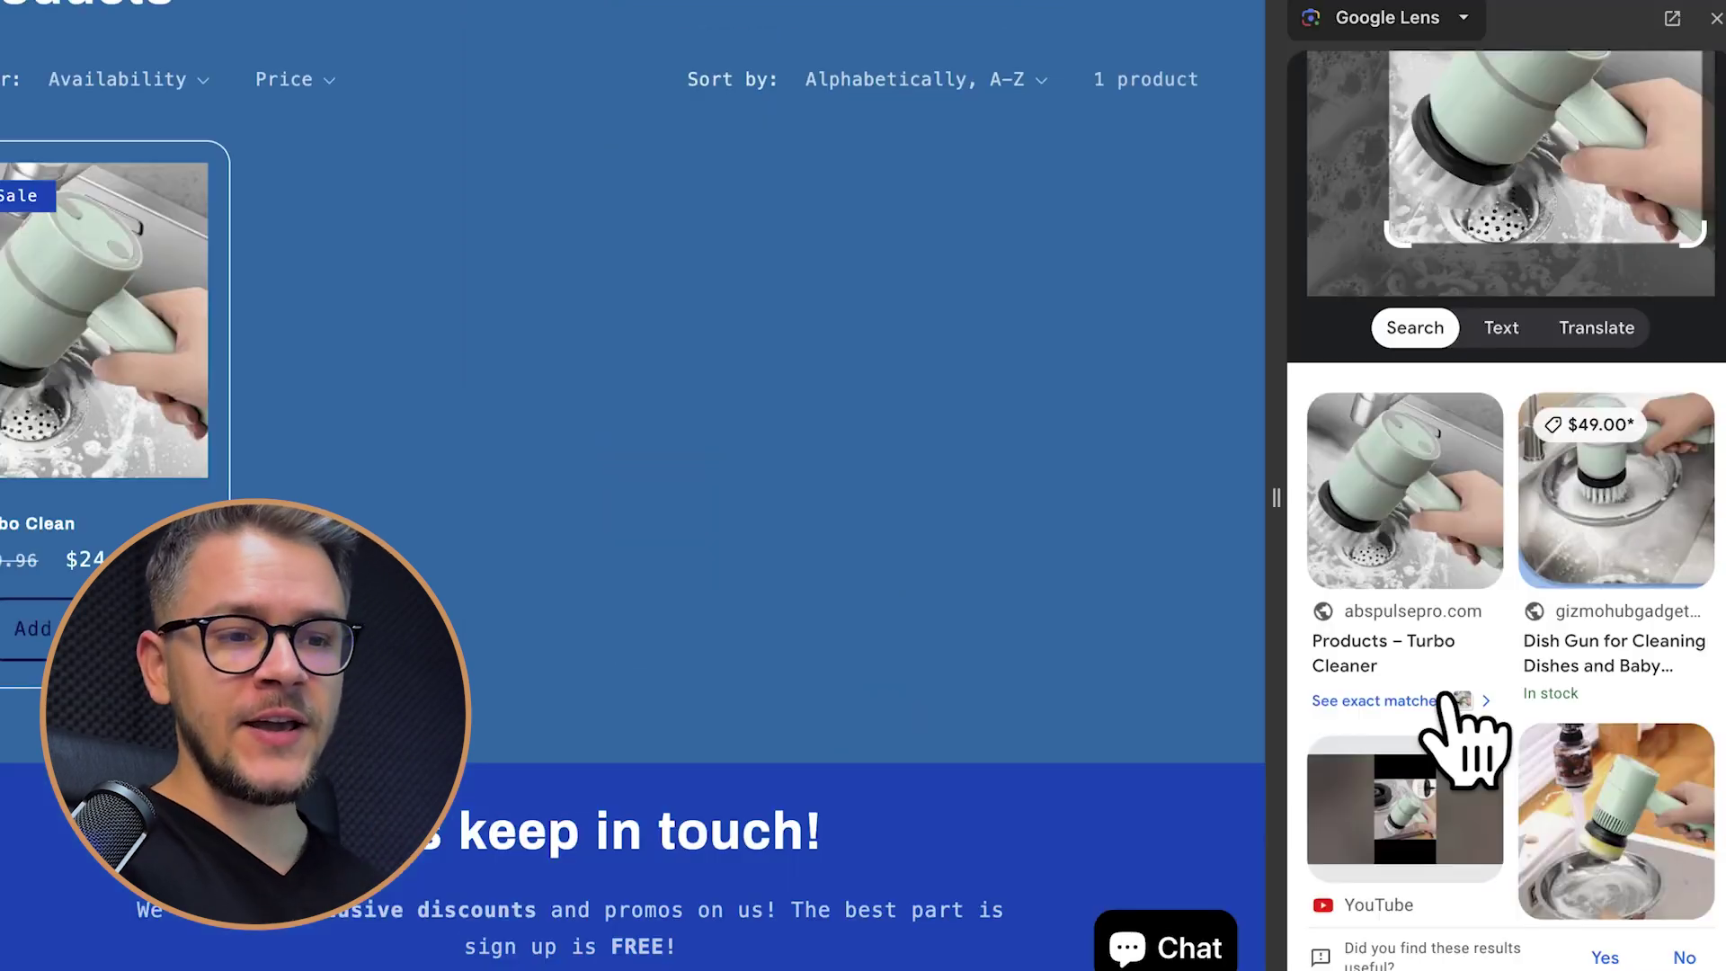
{"action": "scroll", "coordinate": [1456, 719], "scroll_direction": "down", "scroll_amount": 2}
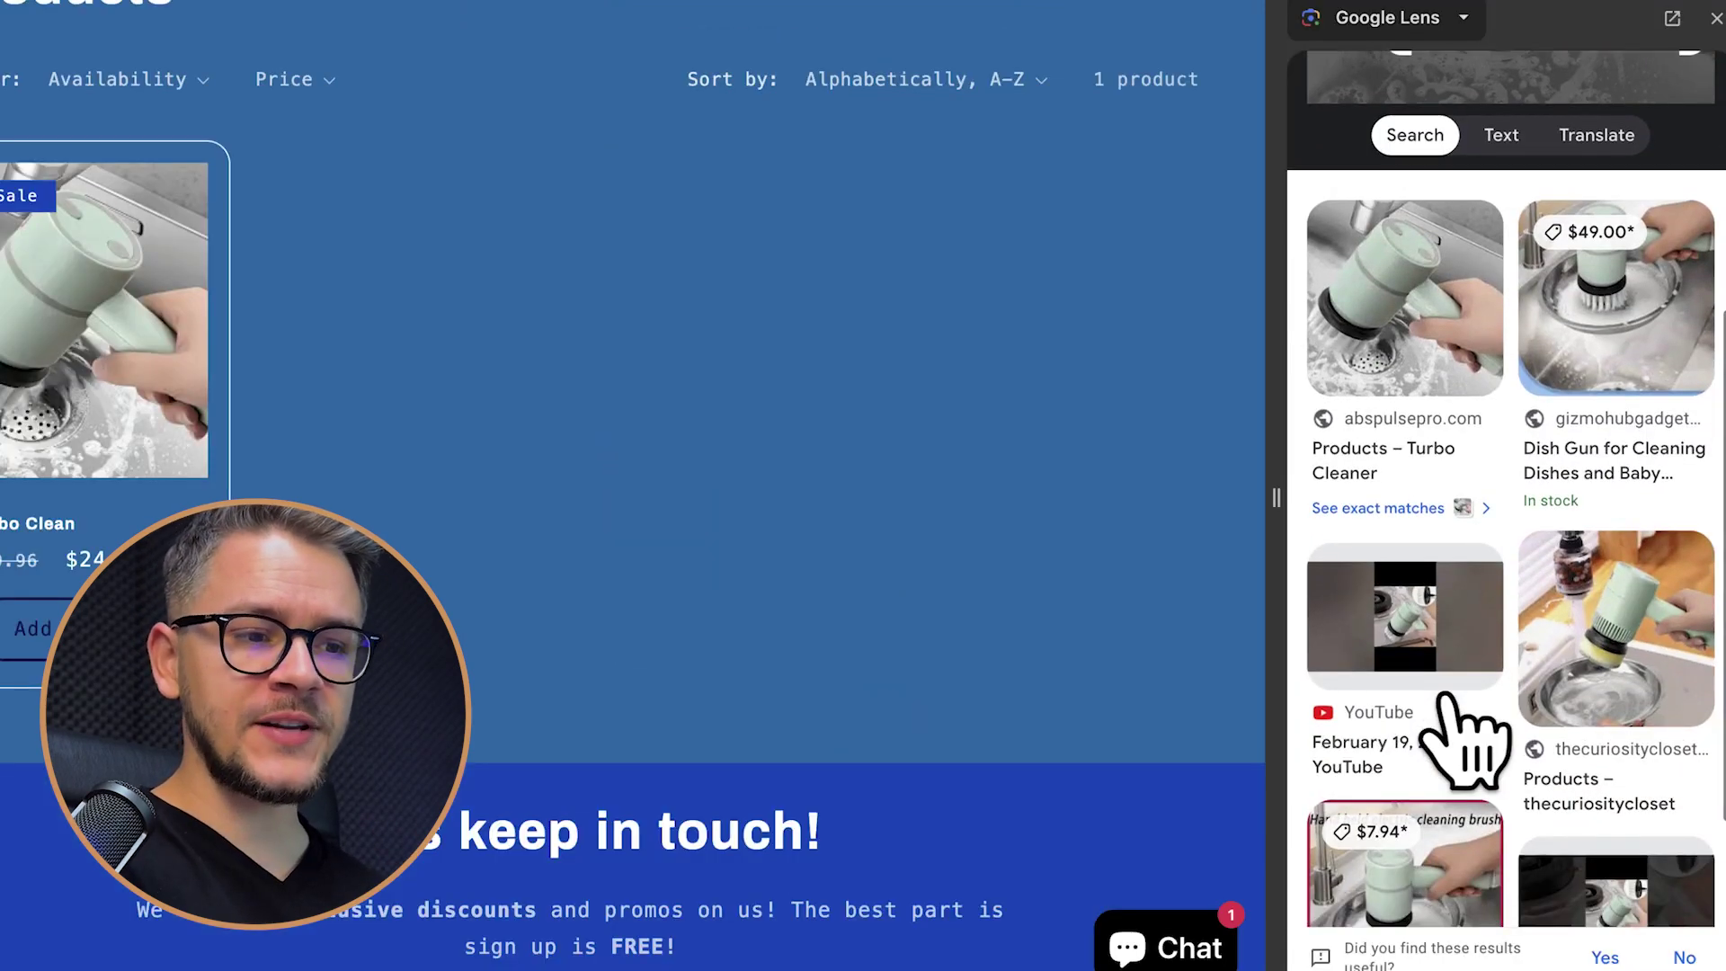
{"action": "scroll", "coordinate": [1449, 701], "scroll_direction": "down", "scroll_amount": 2}
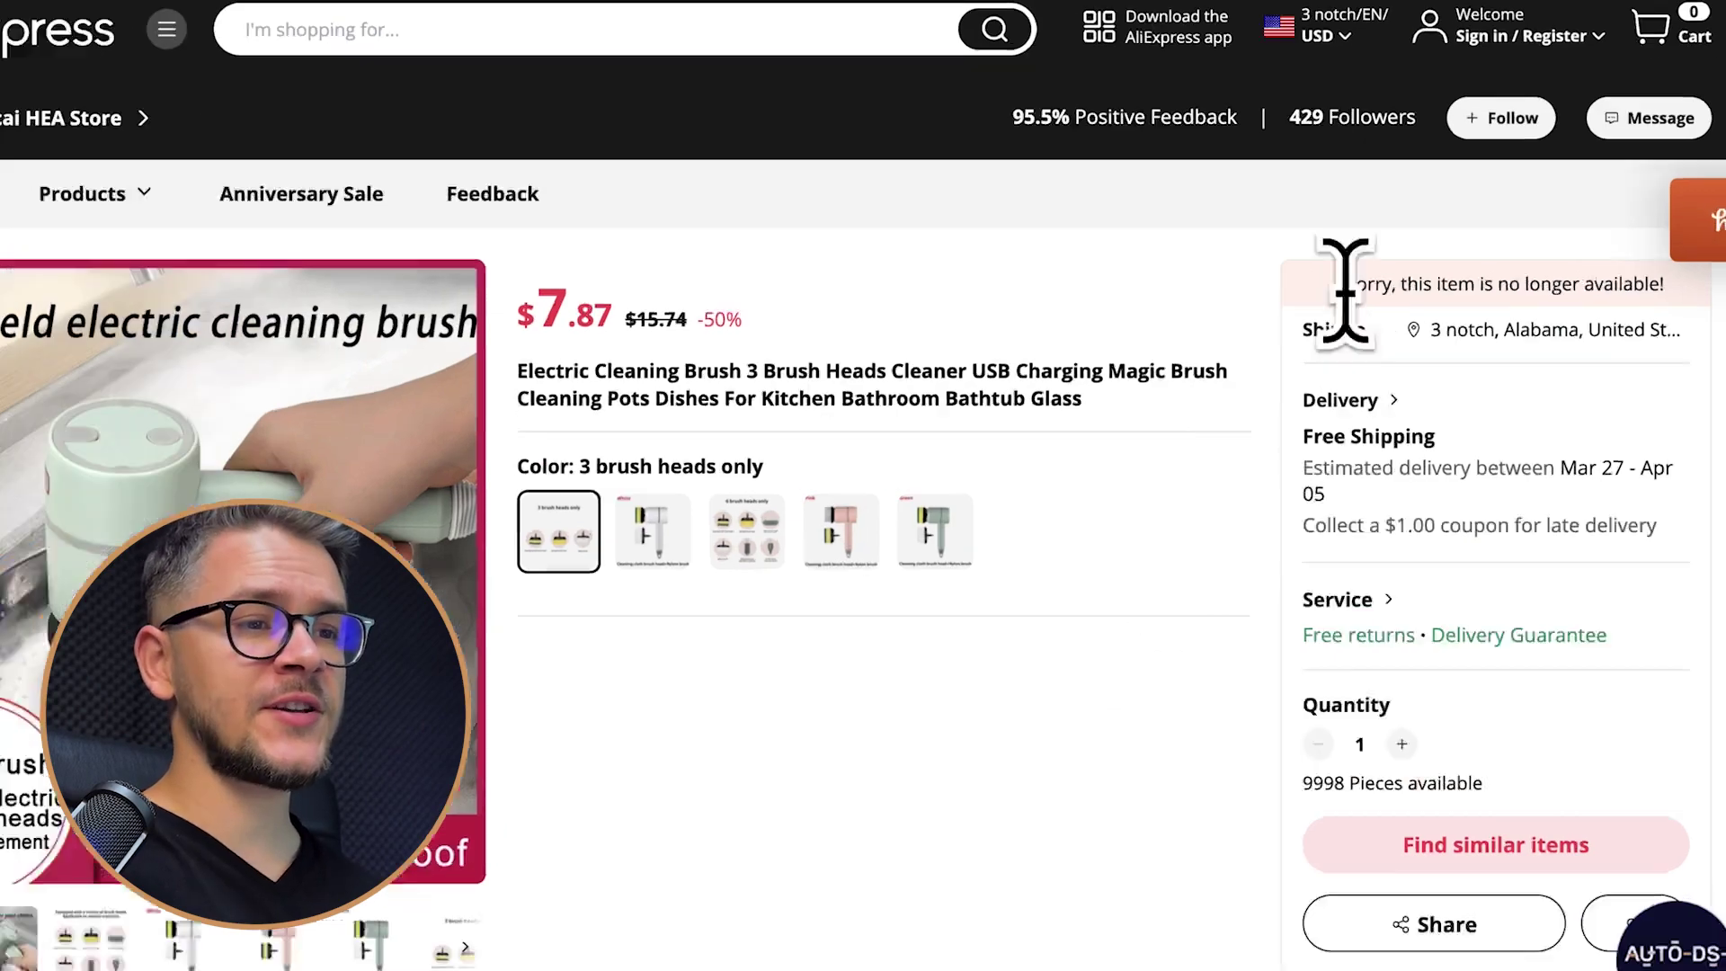
- Examine the AliExpress cleaning brush listing's availability notice and product description
{"action": "left_click_drag", "start_coordinate": [1378, 277], "coordinate": [1663, 279]}
{"action": "left_click", "coordinate": [1480, 389]}
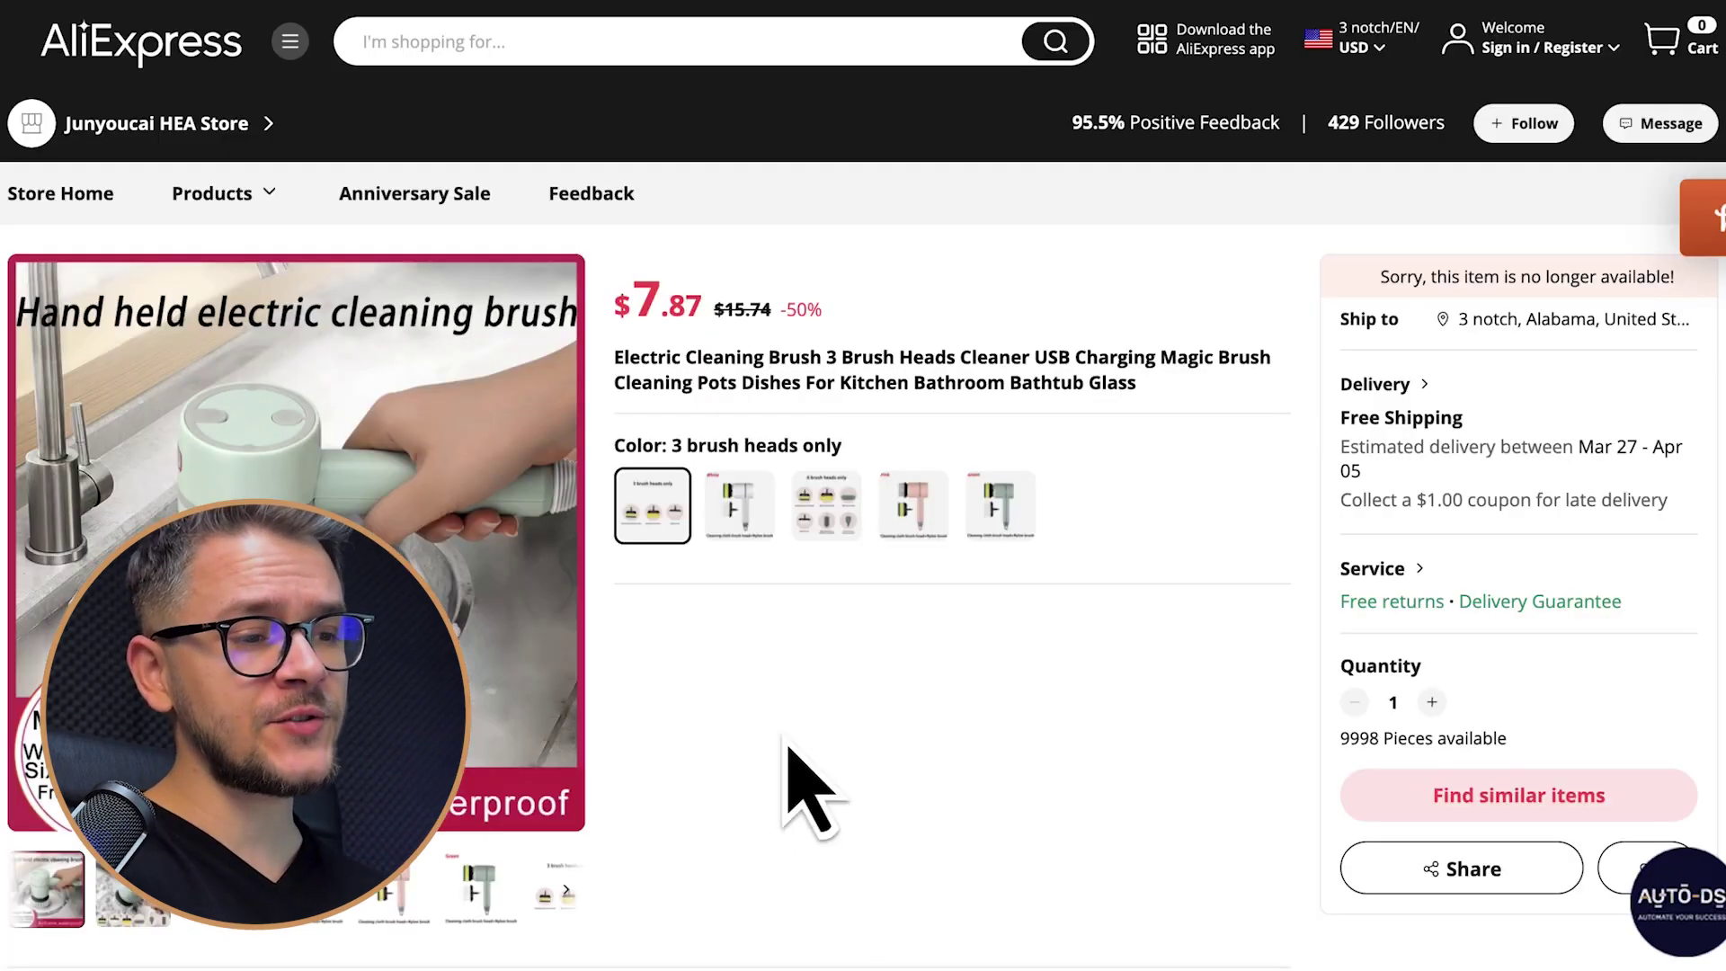
{"action": "scroll", "coordinate": [799, 782], "scroll_direction": "down", "scroll_amount": 5}
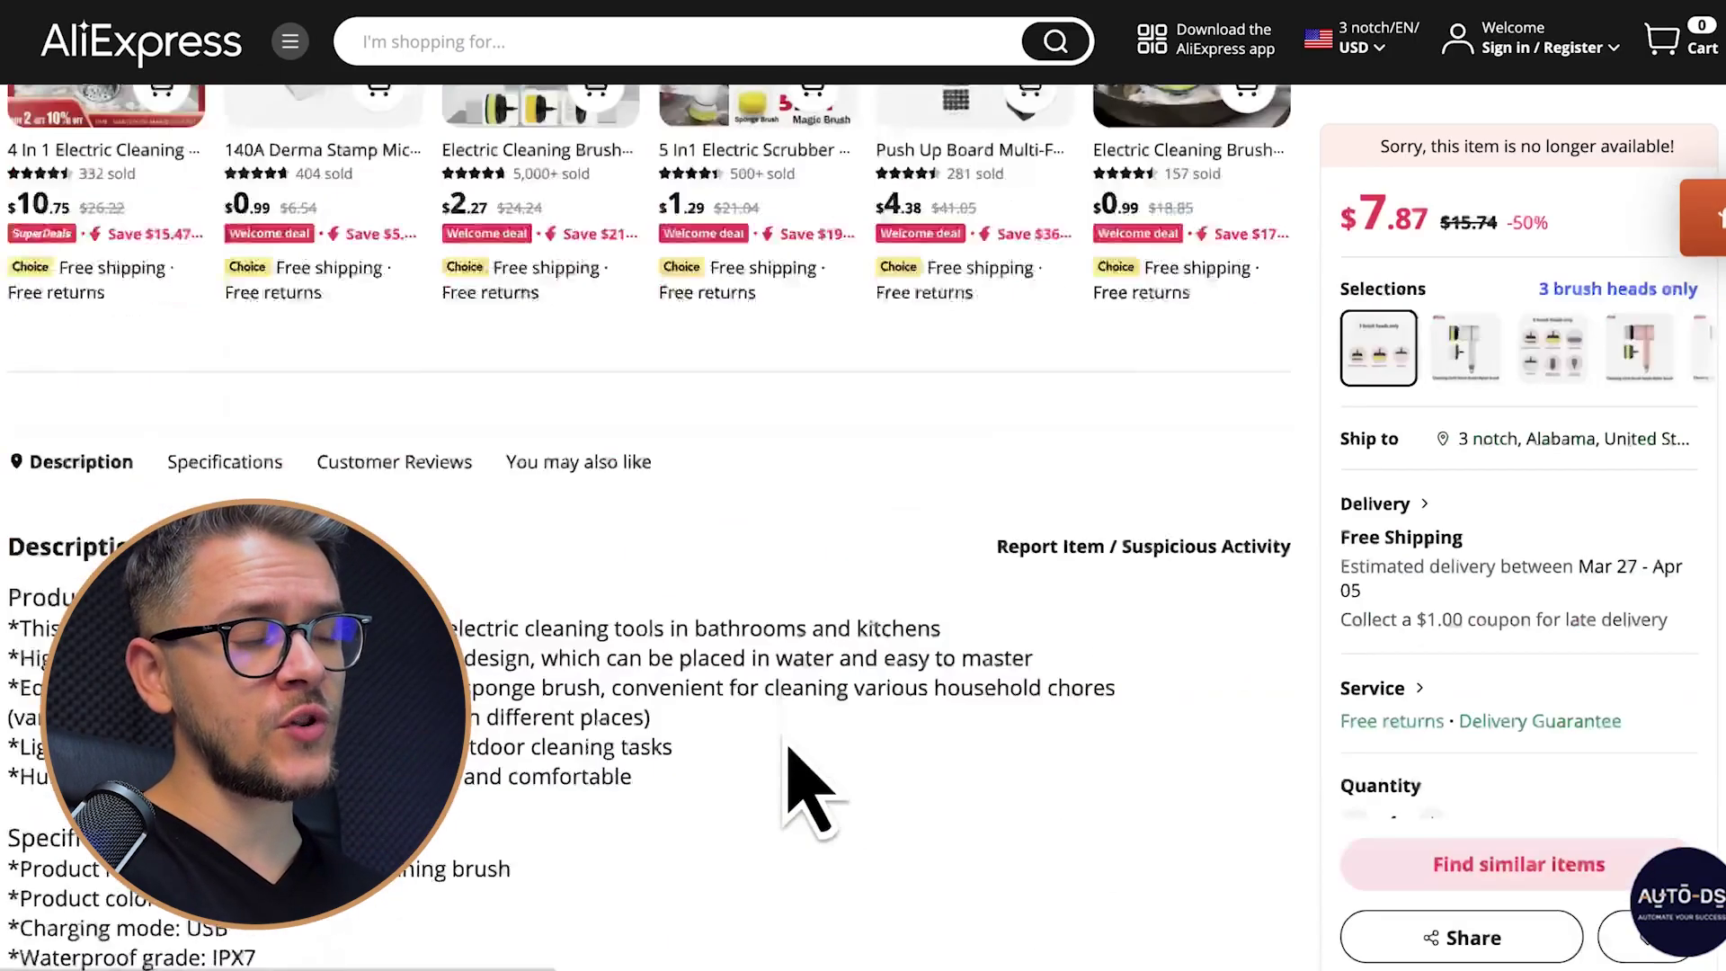
- Open the related Electric Cleaning Brush Multi-functional Home USB Rechargeable listing and select the white color
{"action": "scroll", "coordinate": [795, 773], "scroll_direction": "up", "scroll_amount": 2}
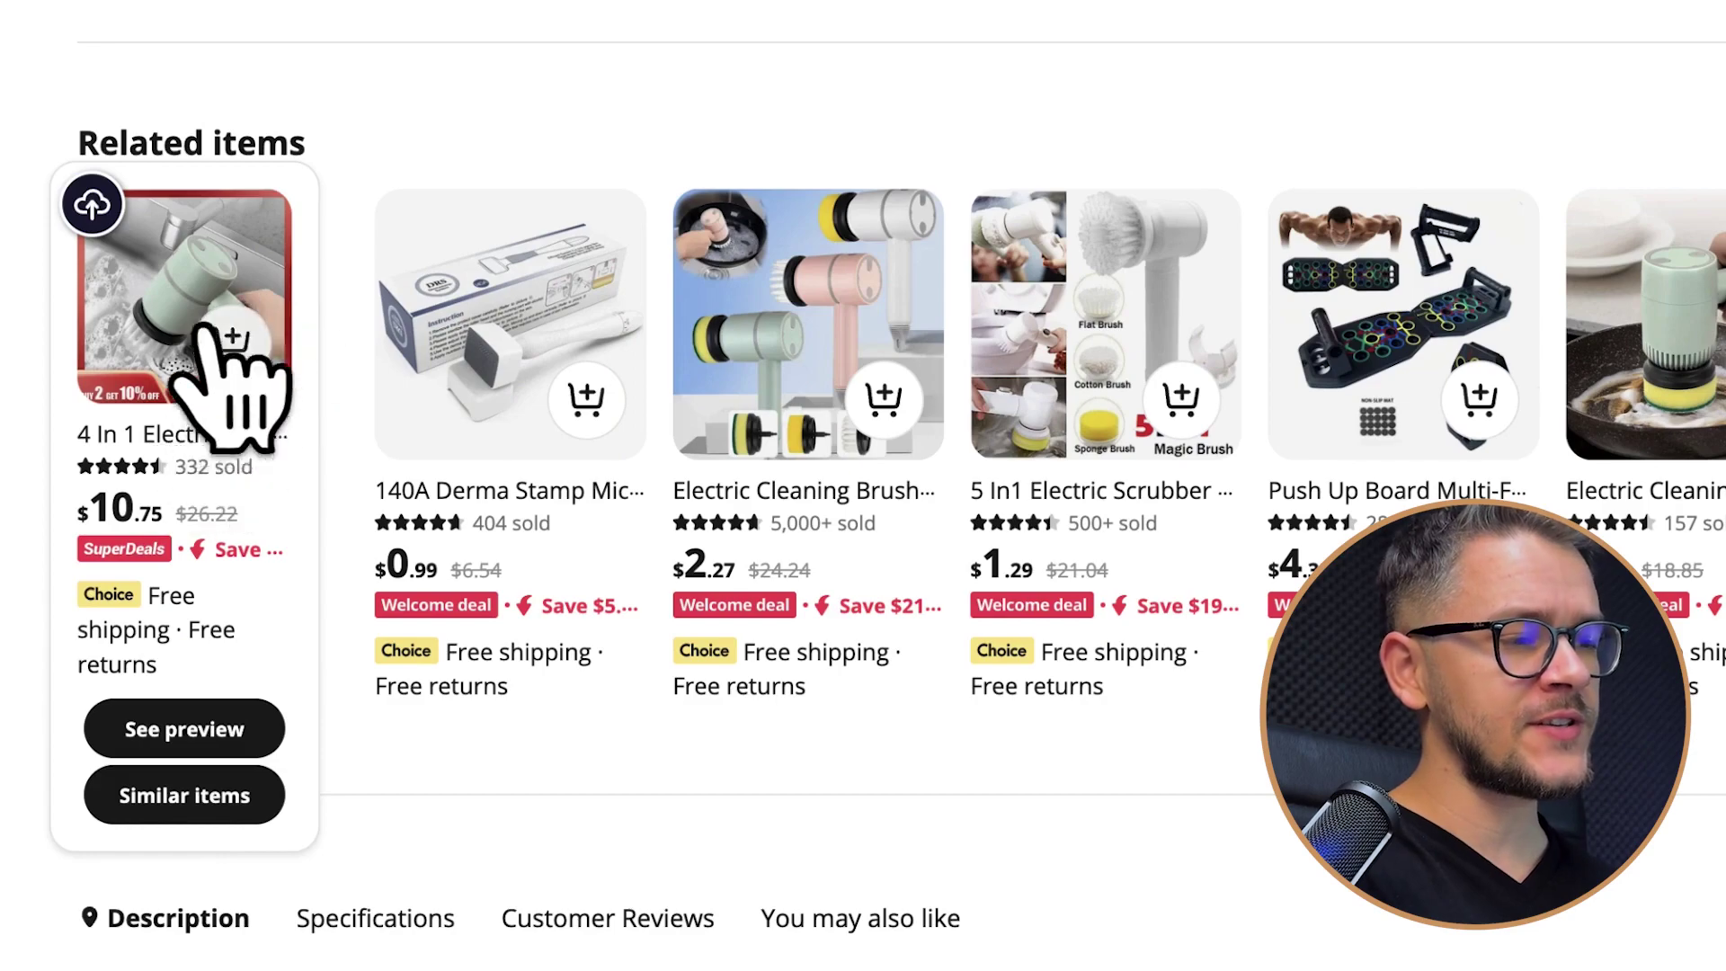
{"action": "left_click", "coordinate": [787, 296]}
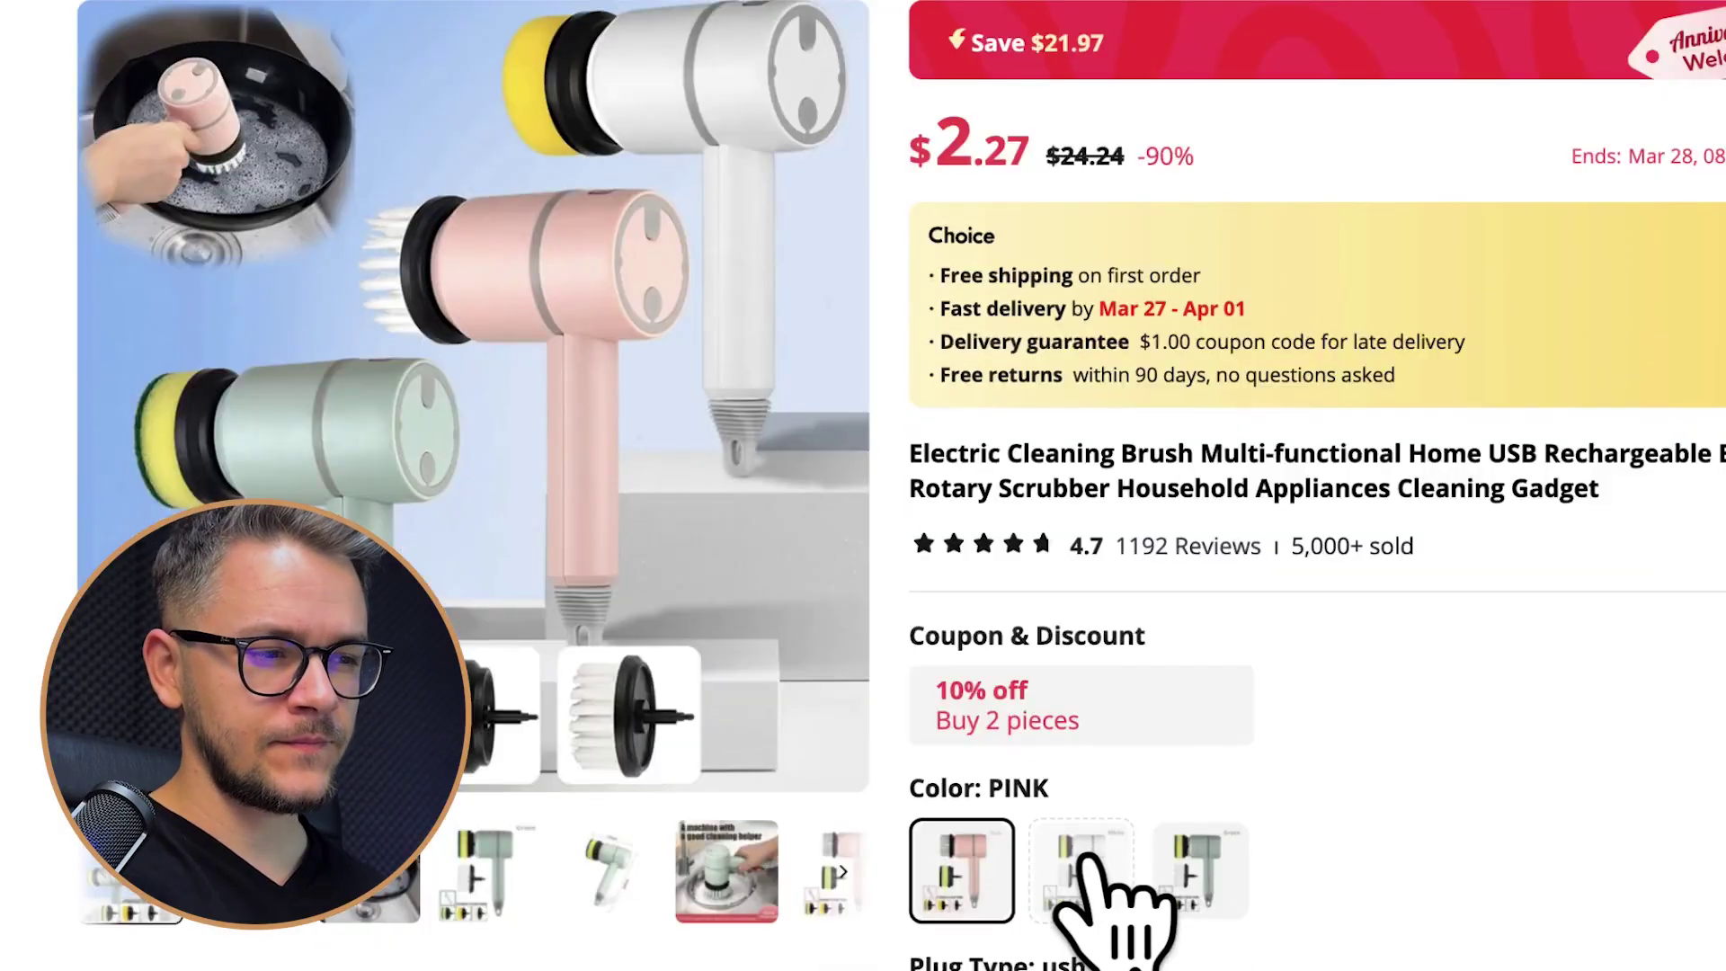
{"action": "left_click", "coordinate": [1092, 859]}
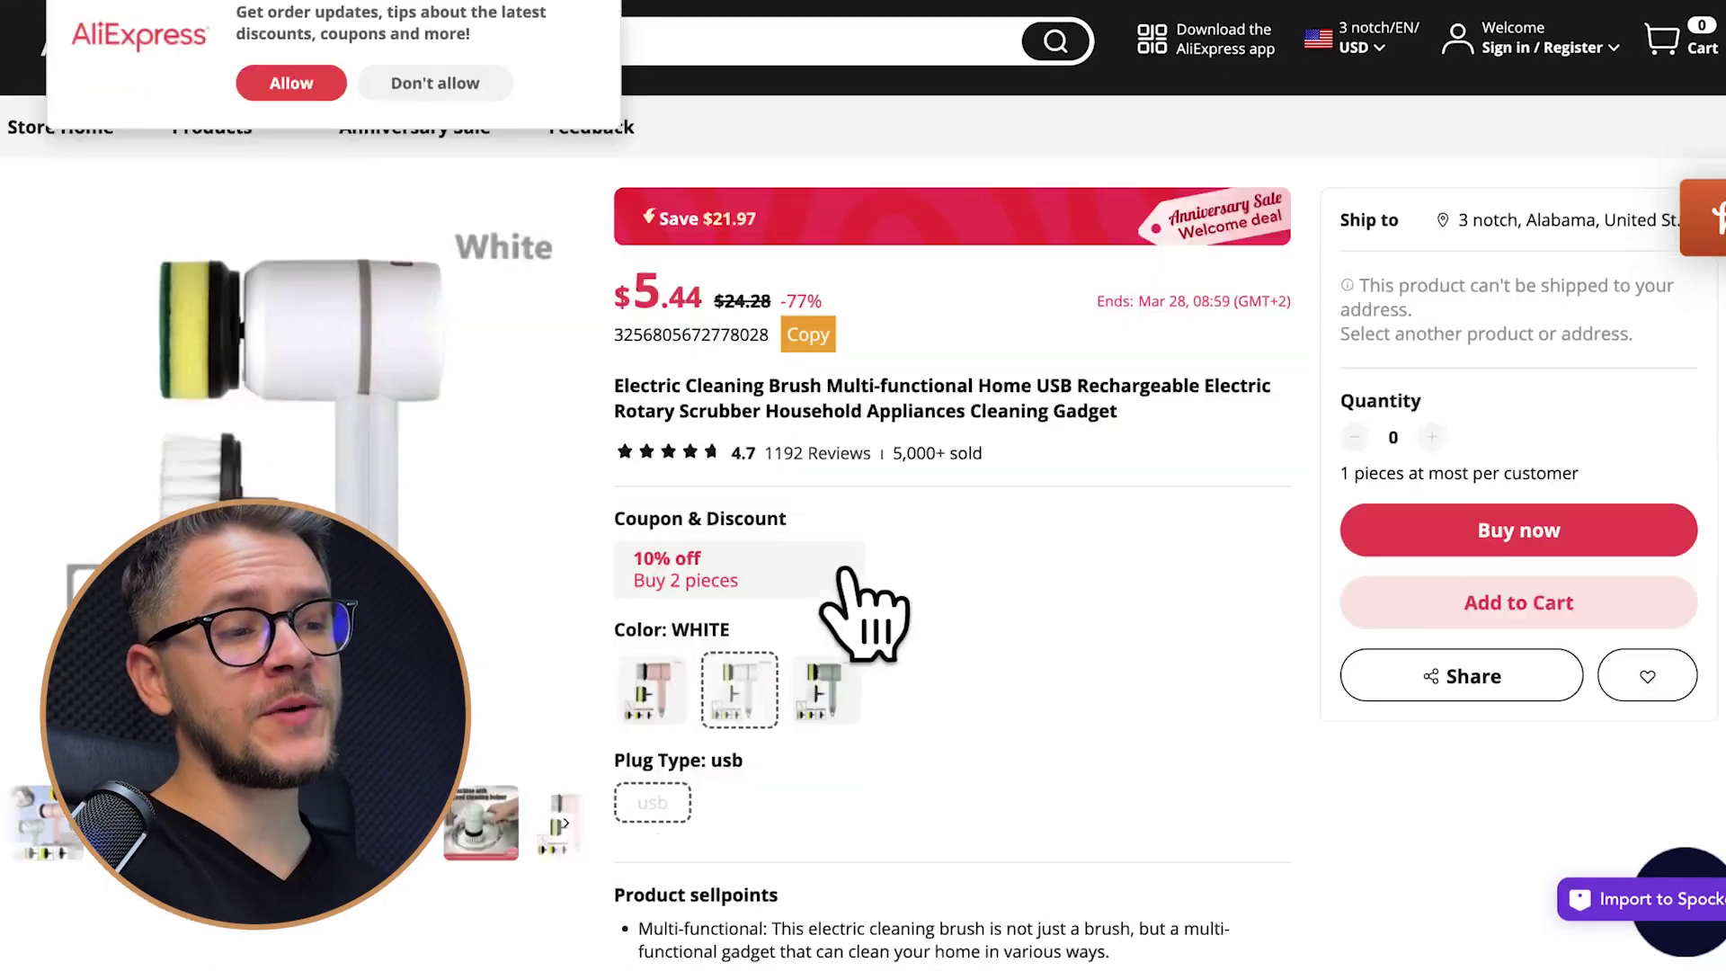
- Examine the related electric scrubber and cleaning brush offers further down the AliExpress listing
{"action": "scroll", "coordinate": [1241, 512], "scroll_direction": "down", "scroll_amount": 5}
{"action": "scroll", "coordinate": [862, 620], "scroll_direction": "down", "scroll_amount": 8}
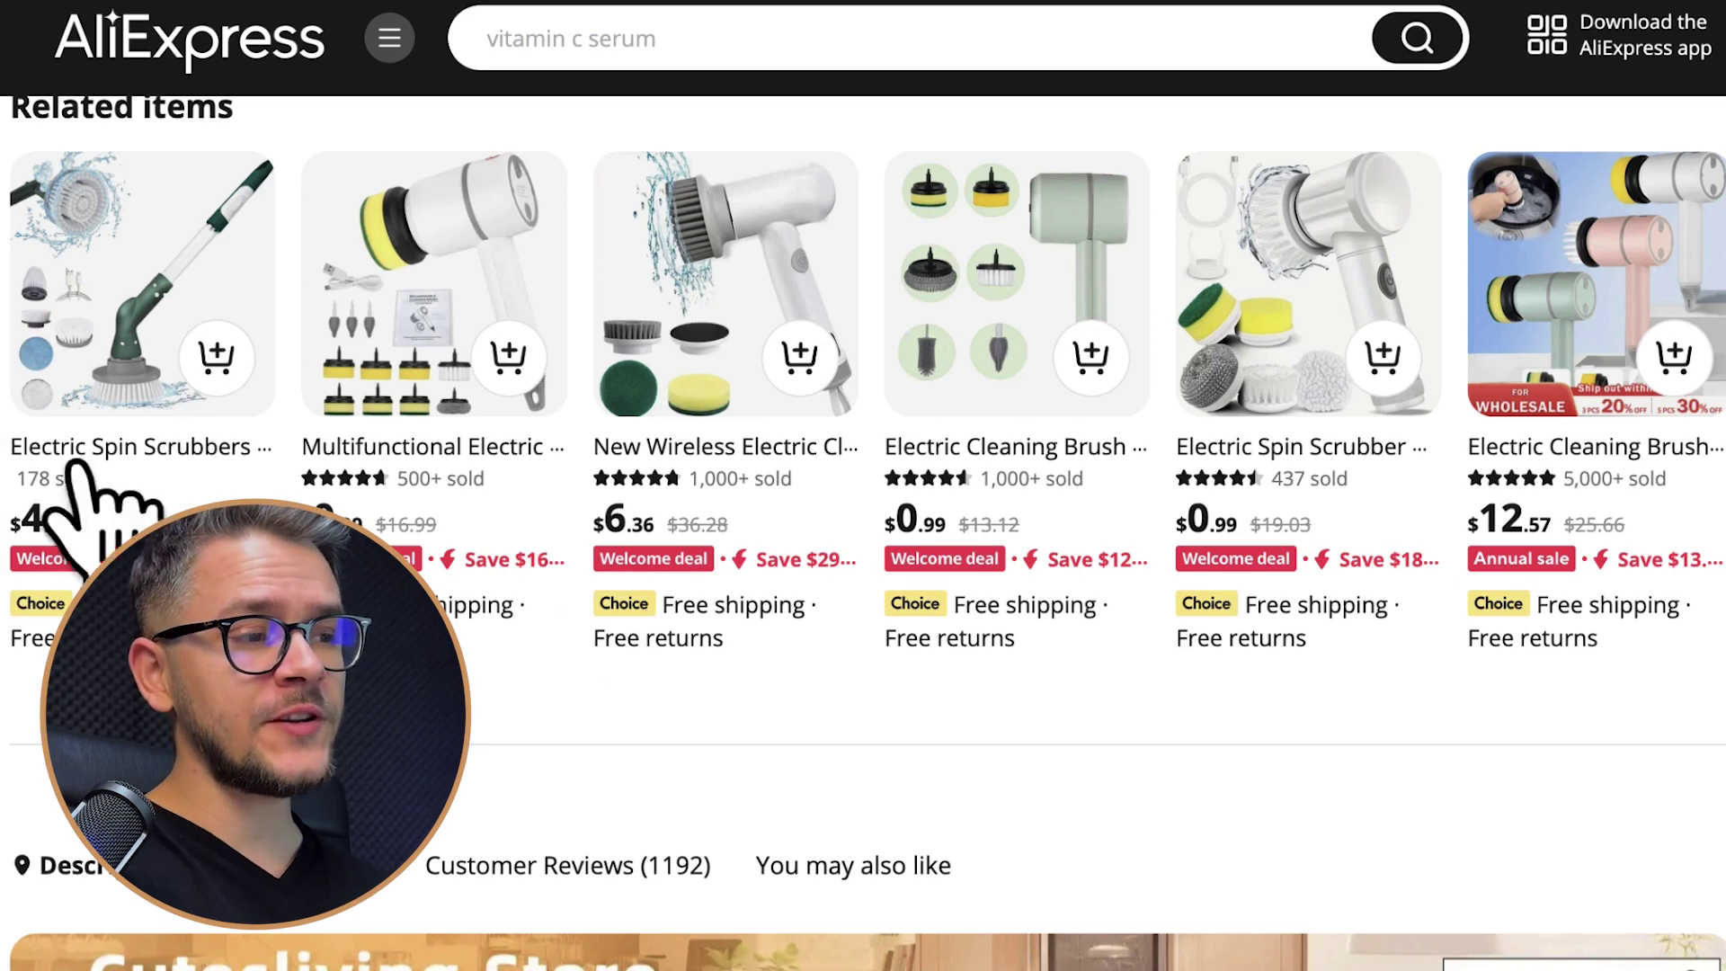
{"action": "left_click_drag", "start_coordinate": [36, 674], "coordinate": [1572, 577]}
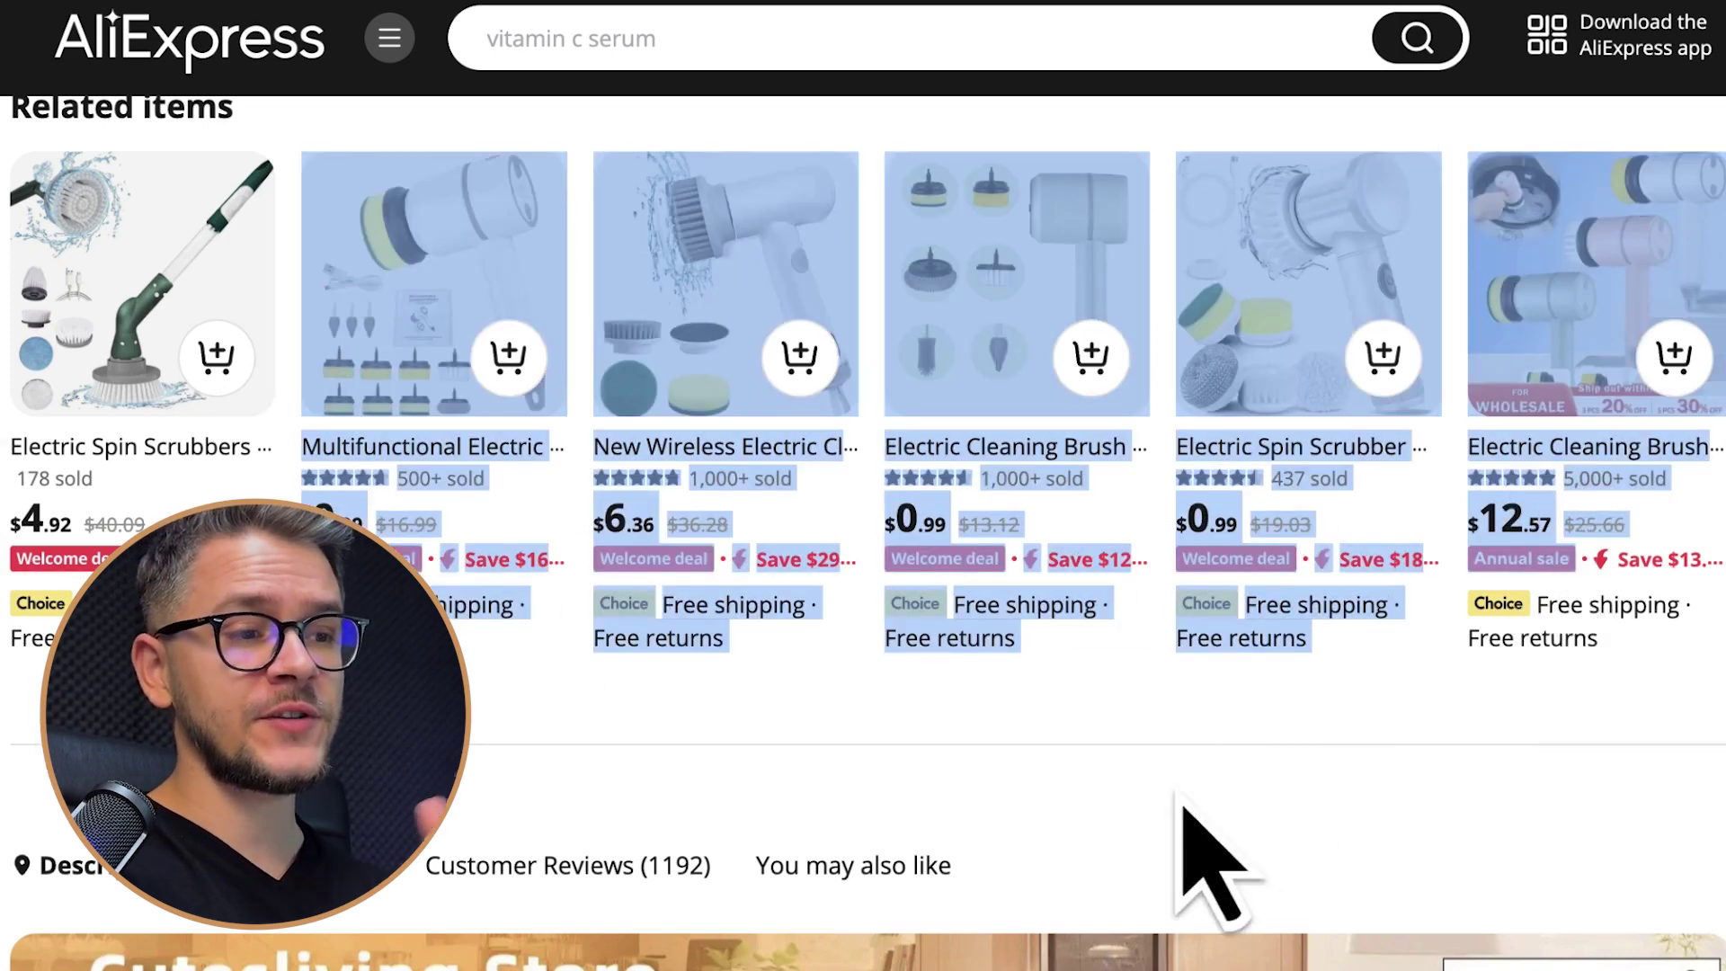
{"action": "left_click", "coordinate": [1206, 771]}
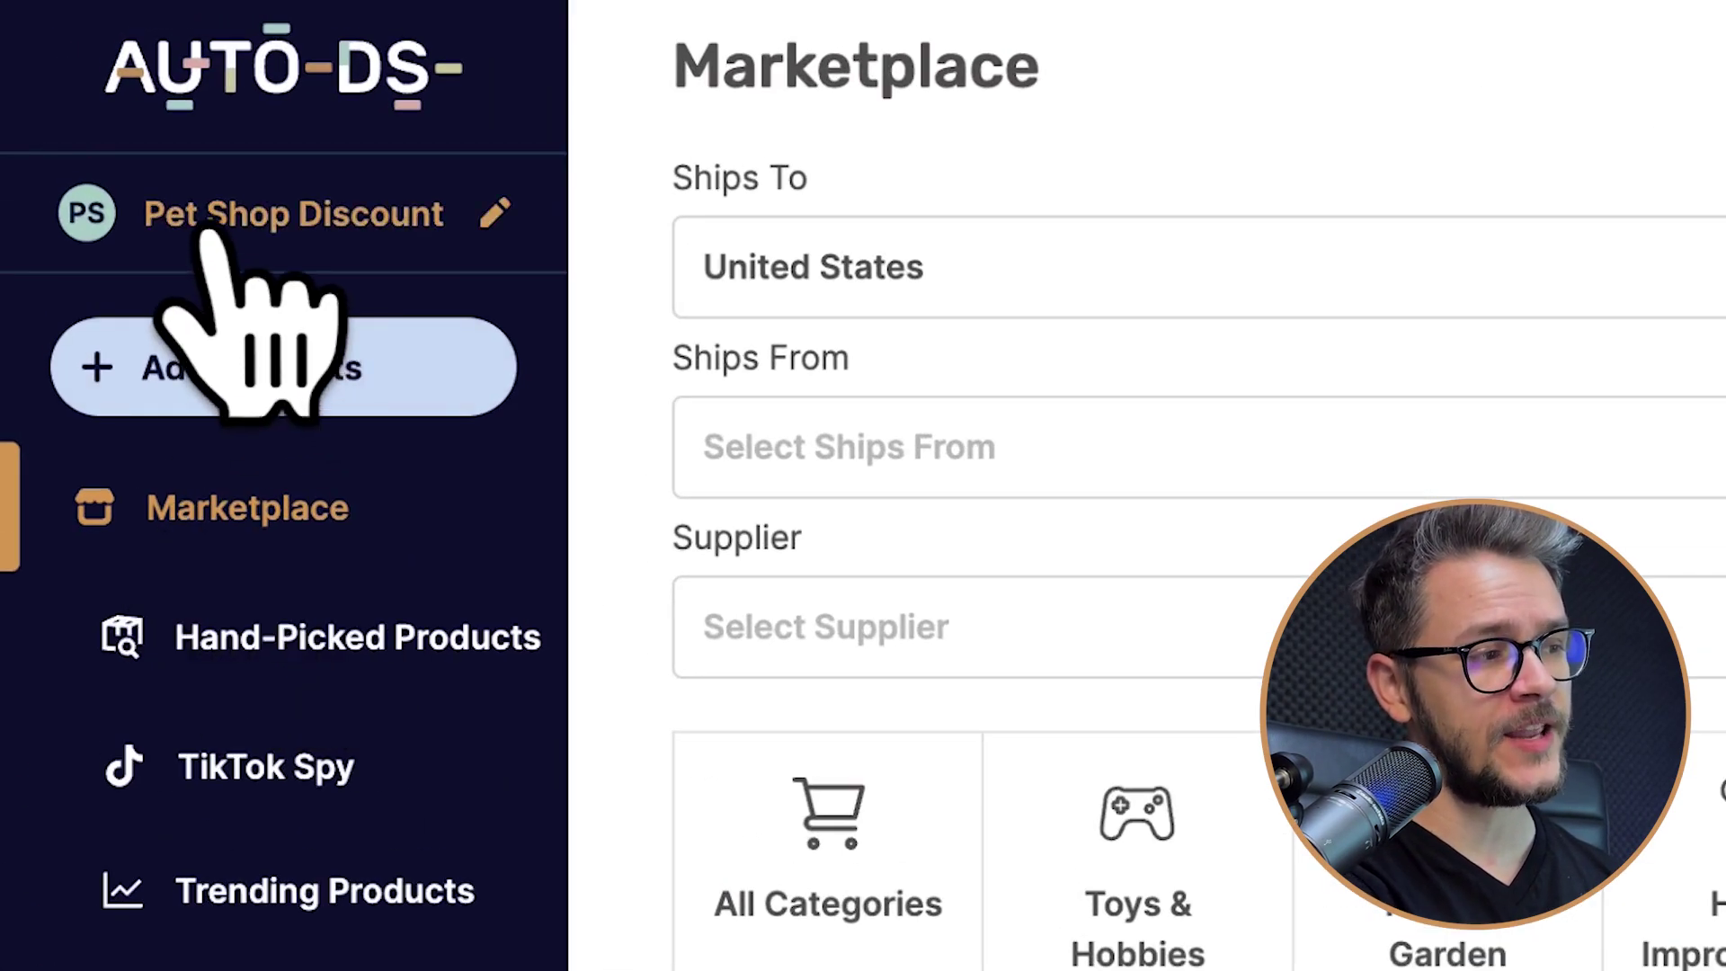
- Switch to AutoDS and add an eBay store with United States as its eBay target
{"action": "left_click", "coordinate": [209, 229]}
{"action": "left_click", "coordinate": [543, 863]}
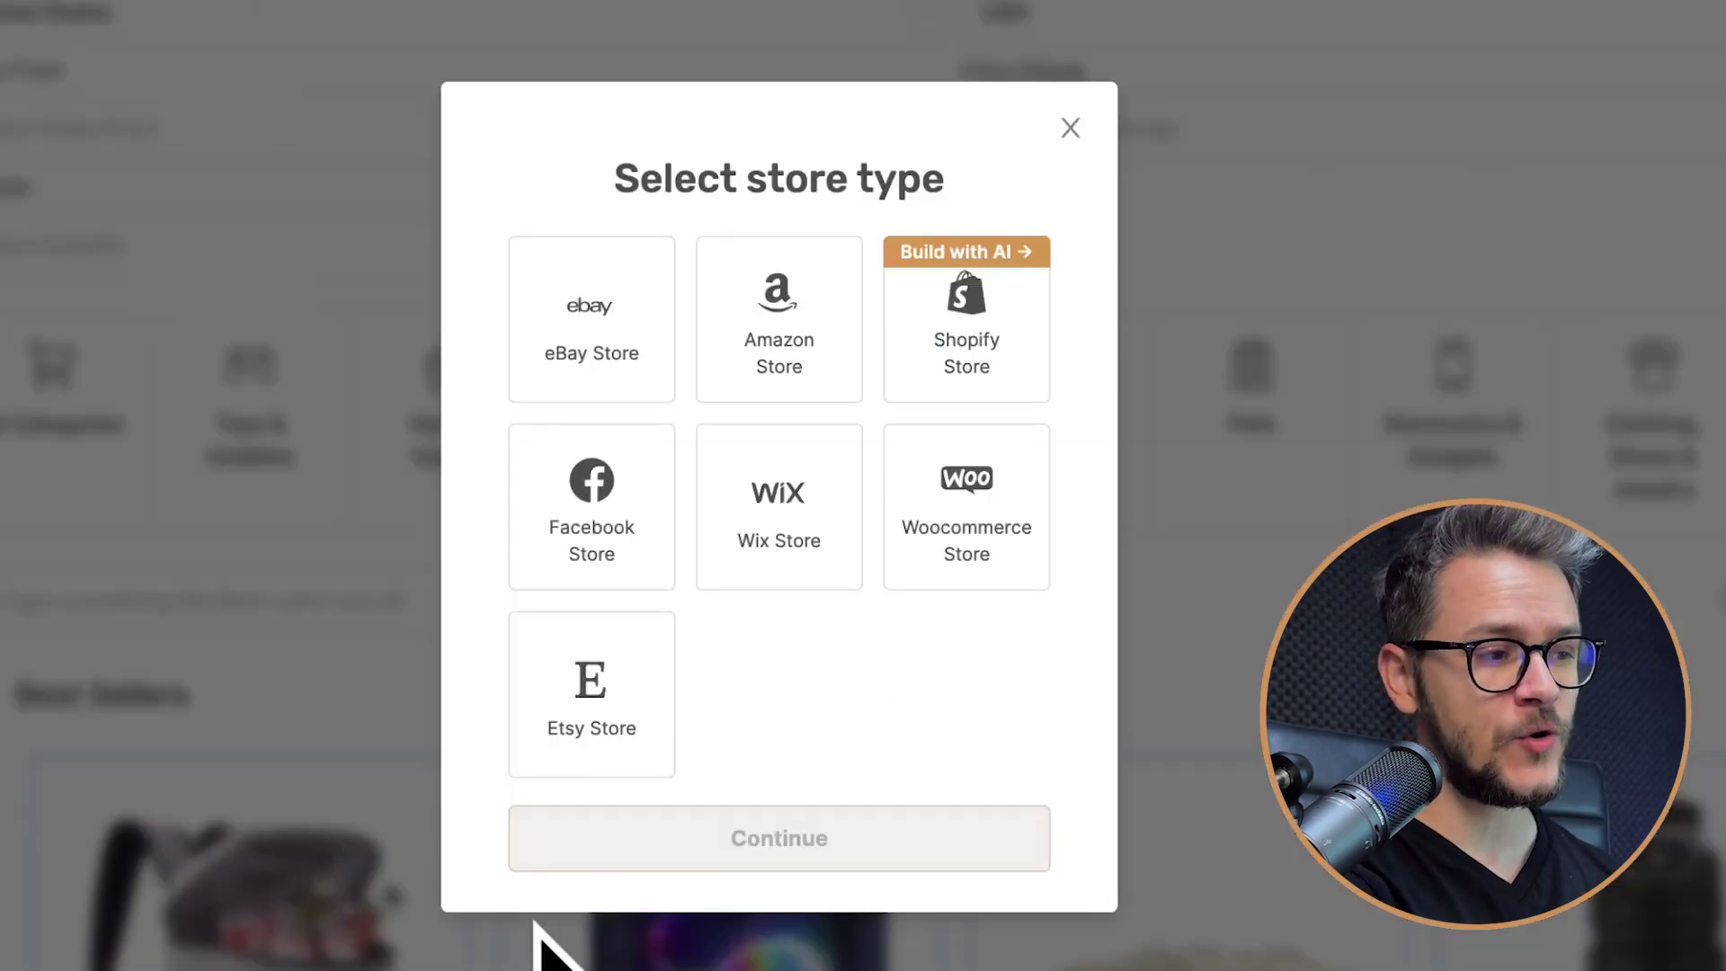
{"action": "left_click", "coordinate": [584, 360]}
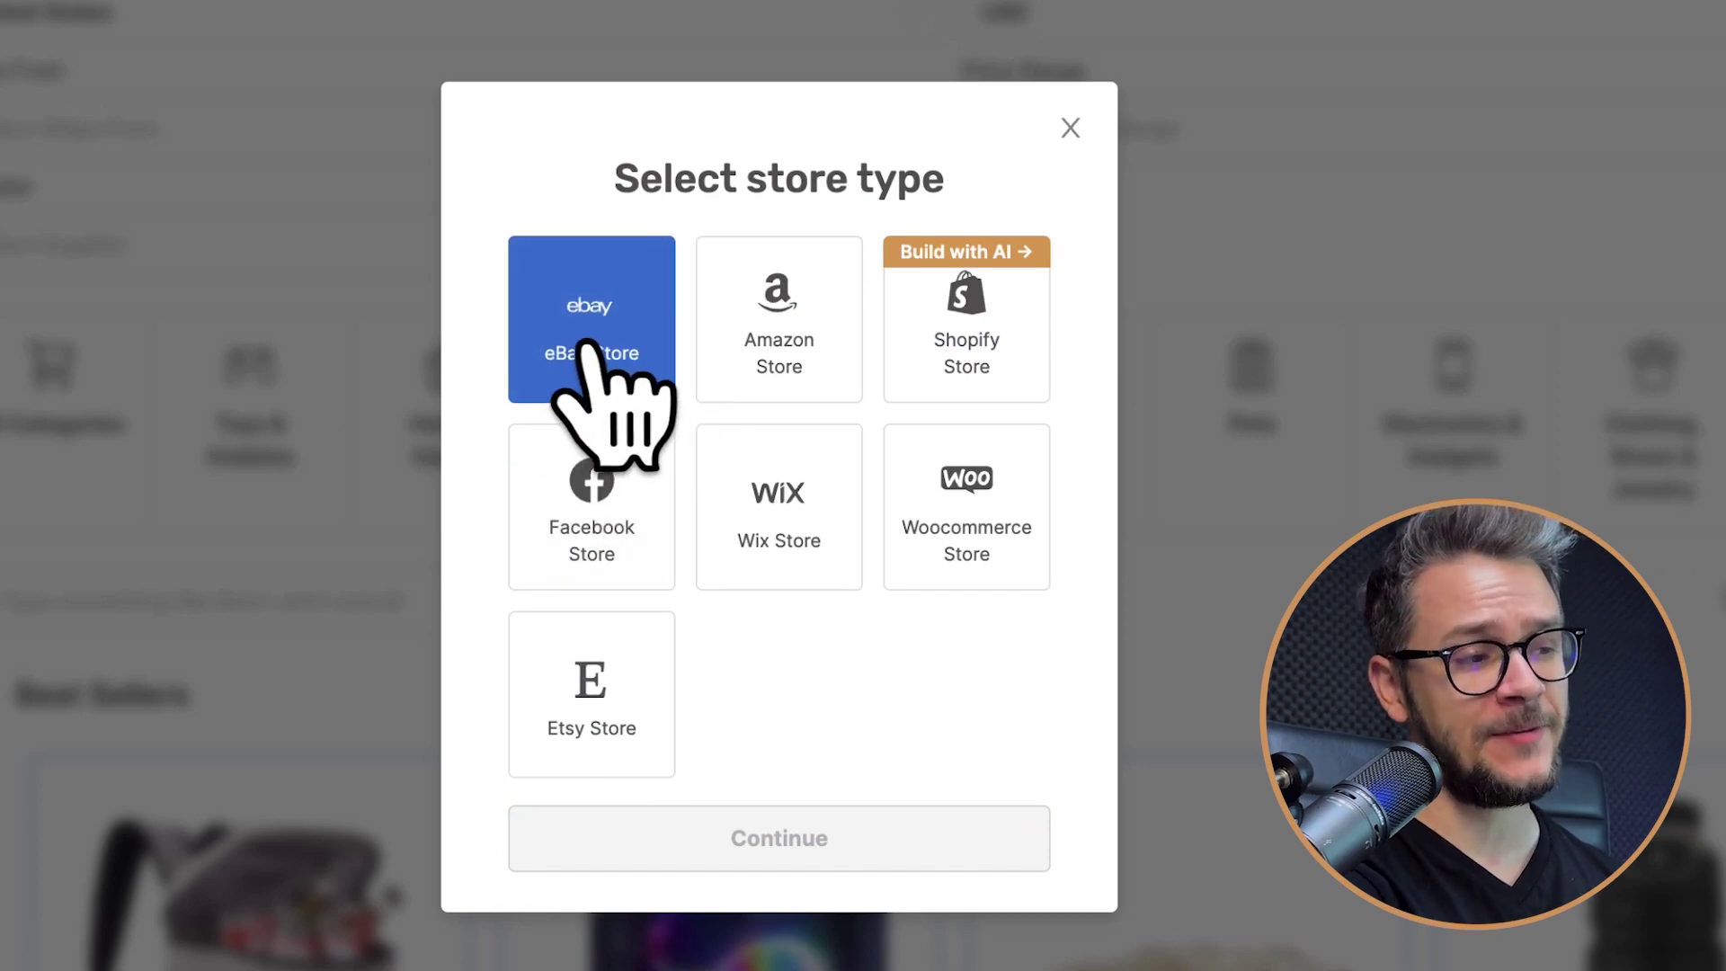
{"action": "left_click", "coordinate": [865, 840]}
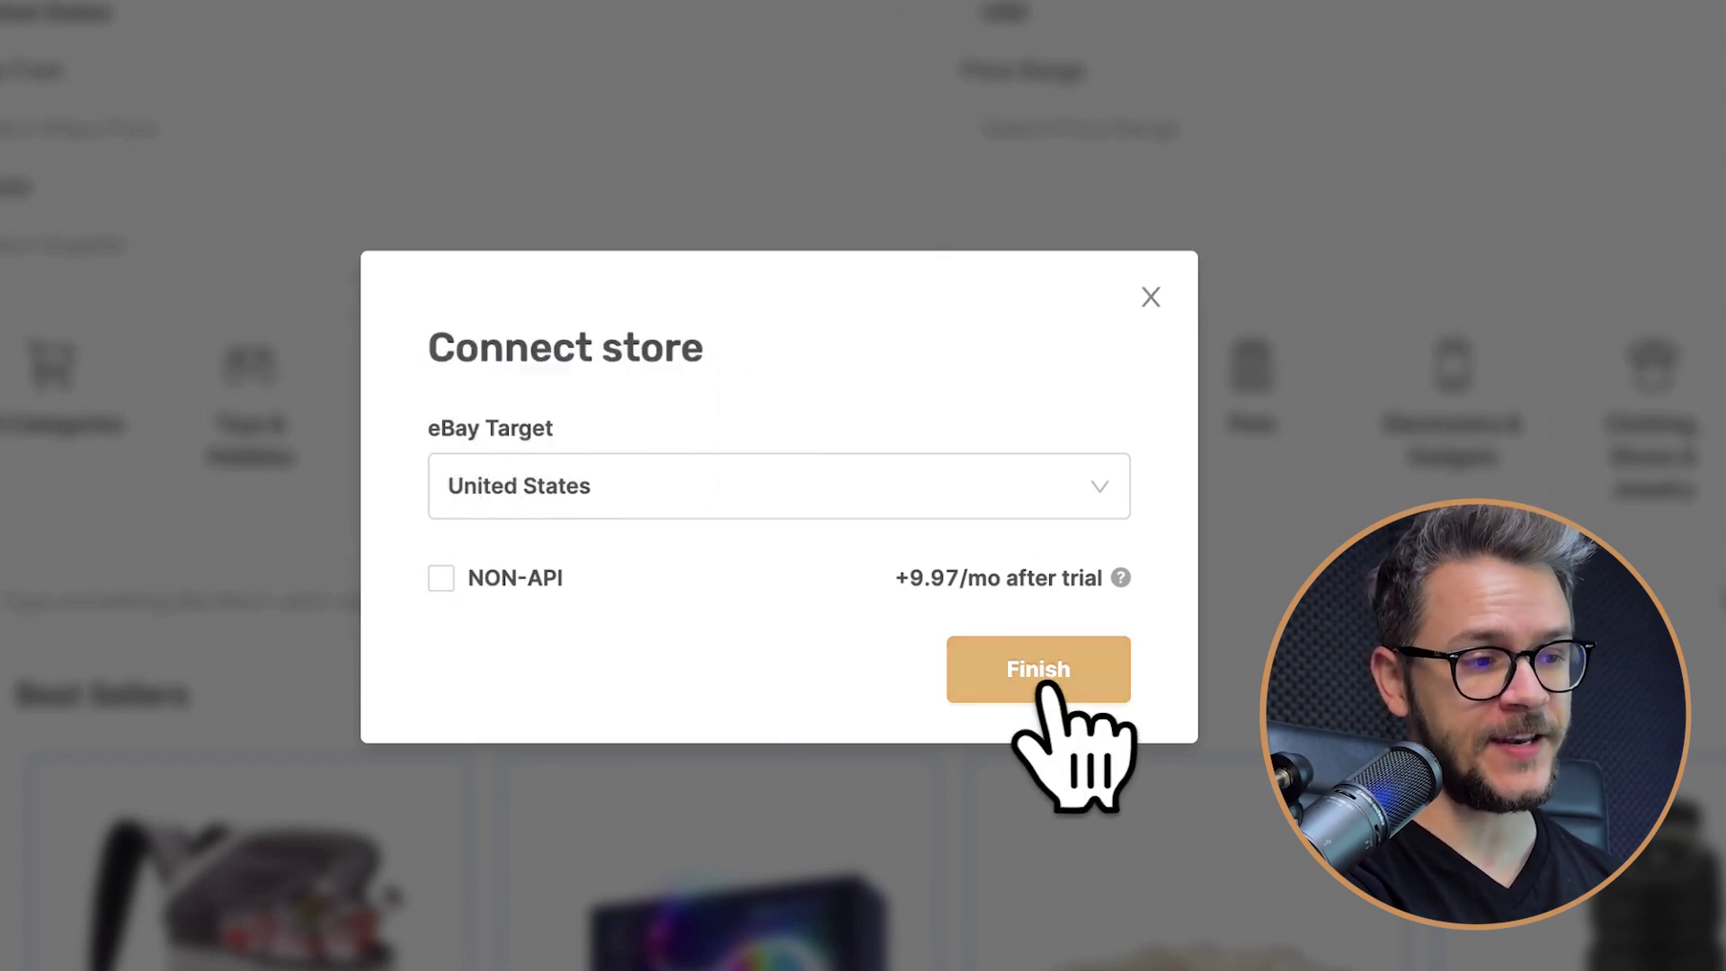
{"action": "left_click", "coordinate": [1043, 683]}
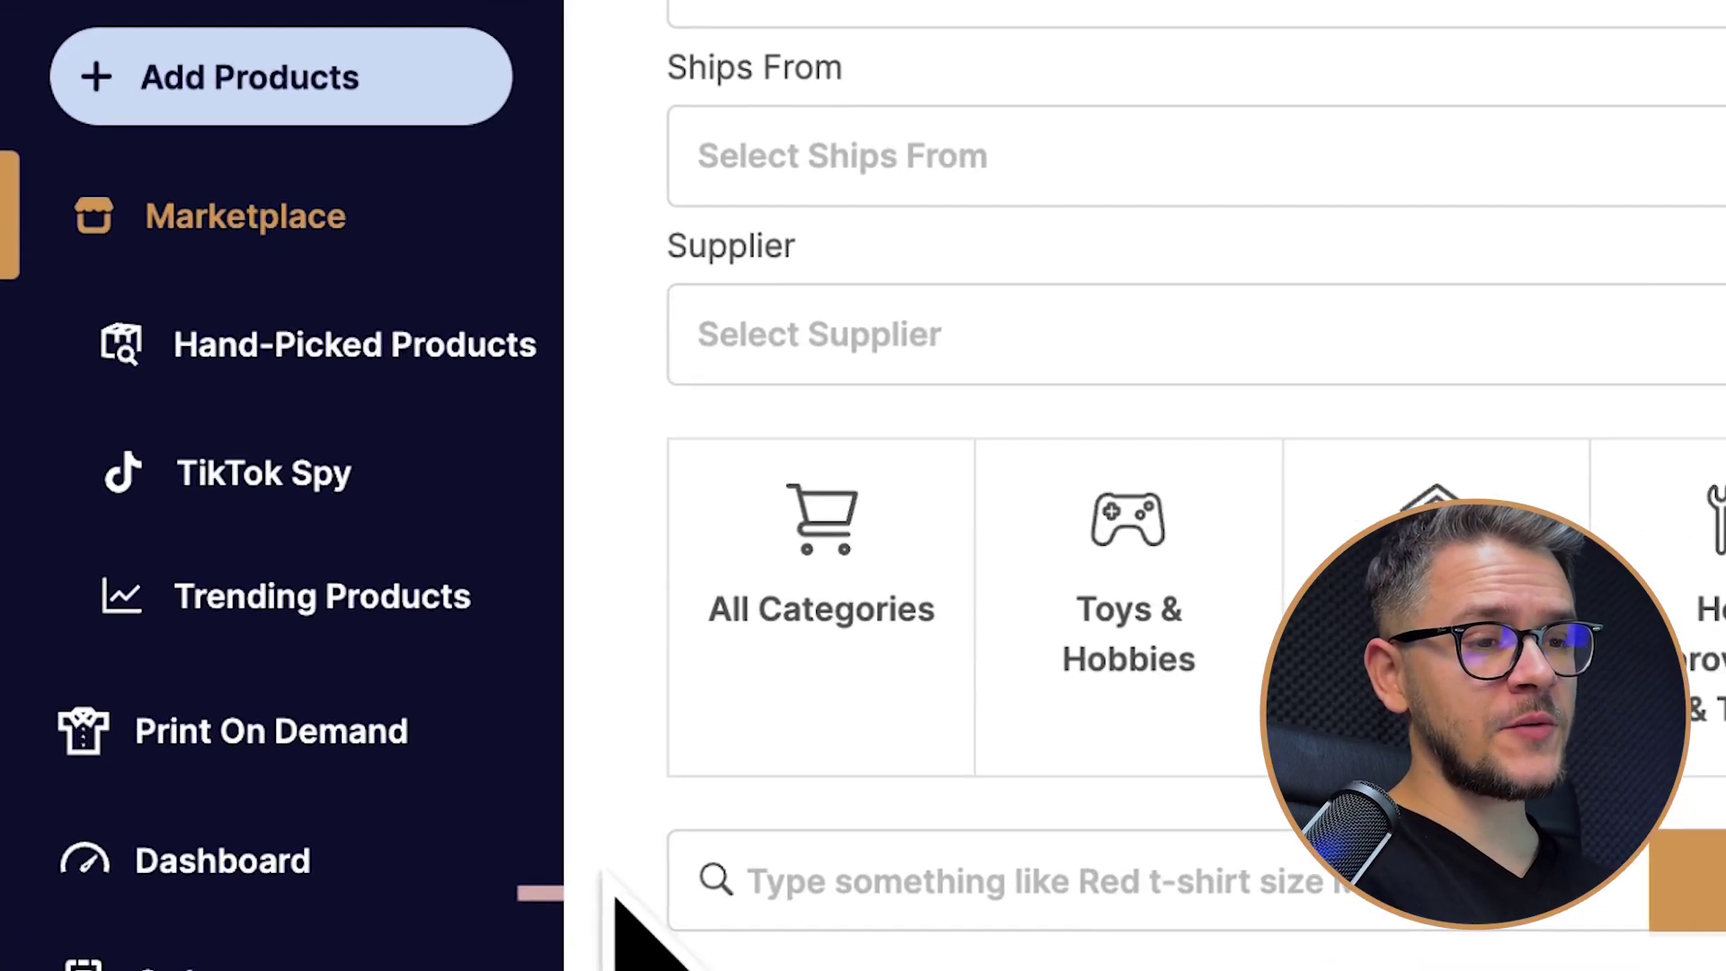
- Browse the hand-picked and Marketplace products and import the ProCase 5 Pack Pen Loop Holder as a draft
{"action": "left_click", "coordinate": [262, 364]}
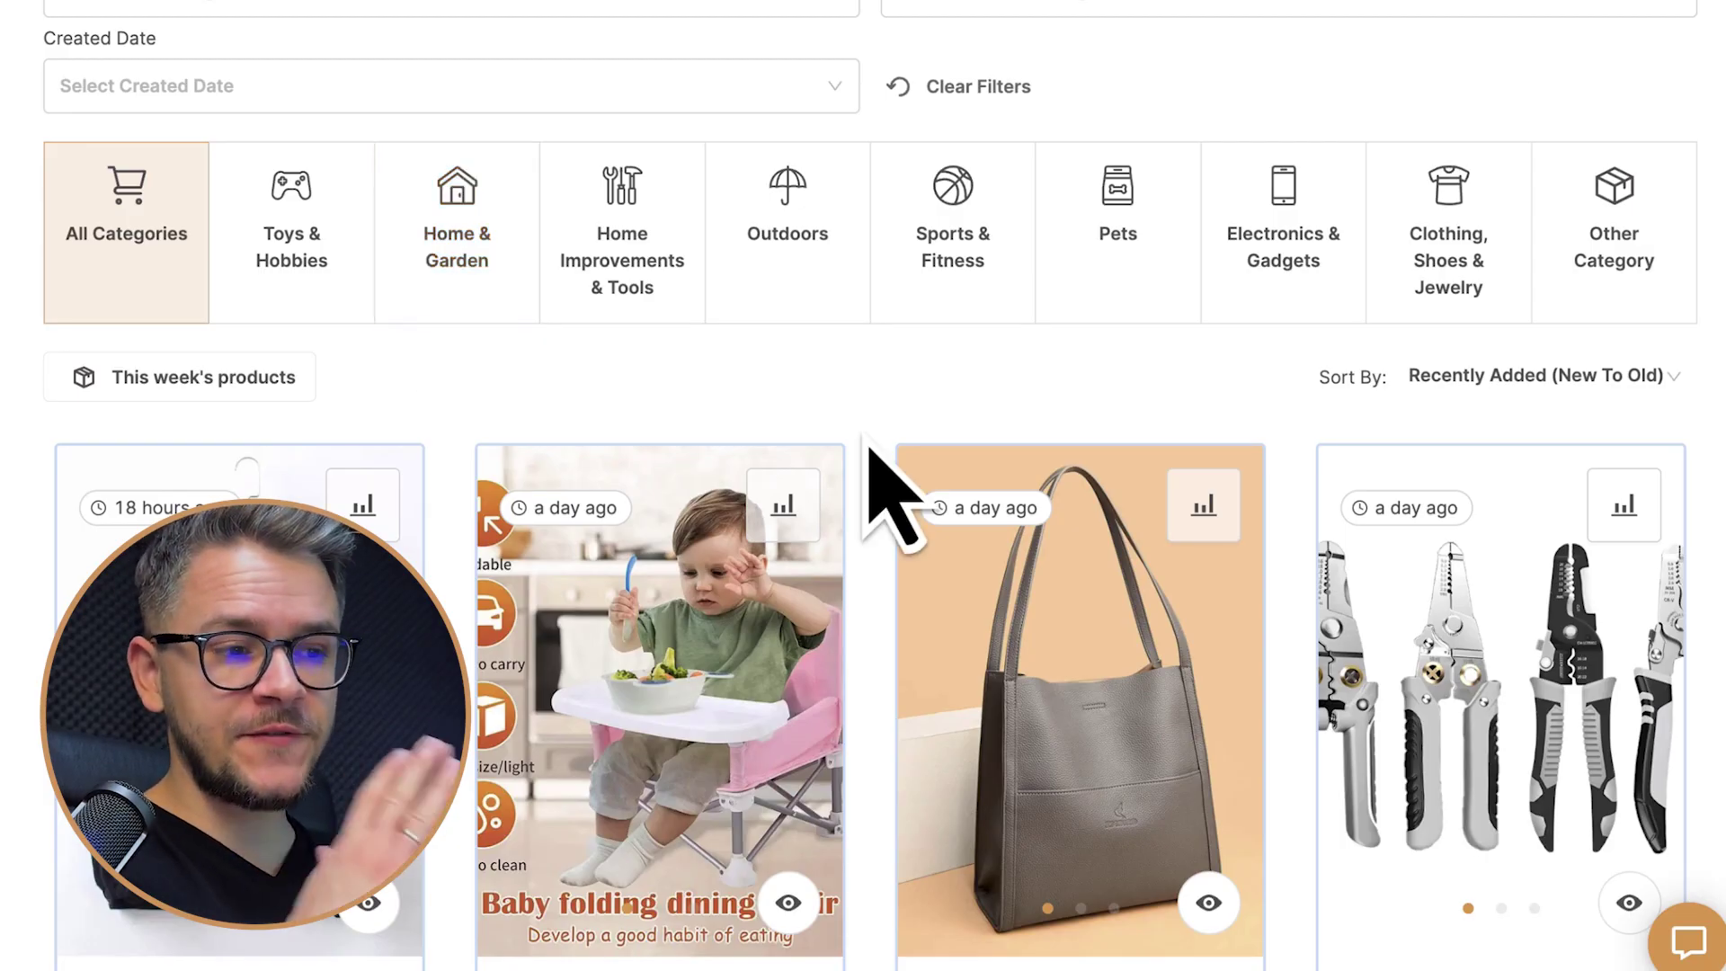
{"action": "scroll", "coordinate": [989, 530], "scroll_direction": "up", "scroll_amount": 2}
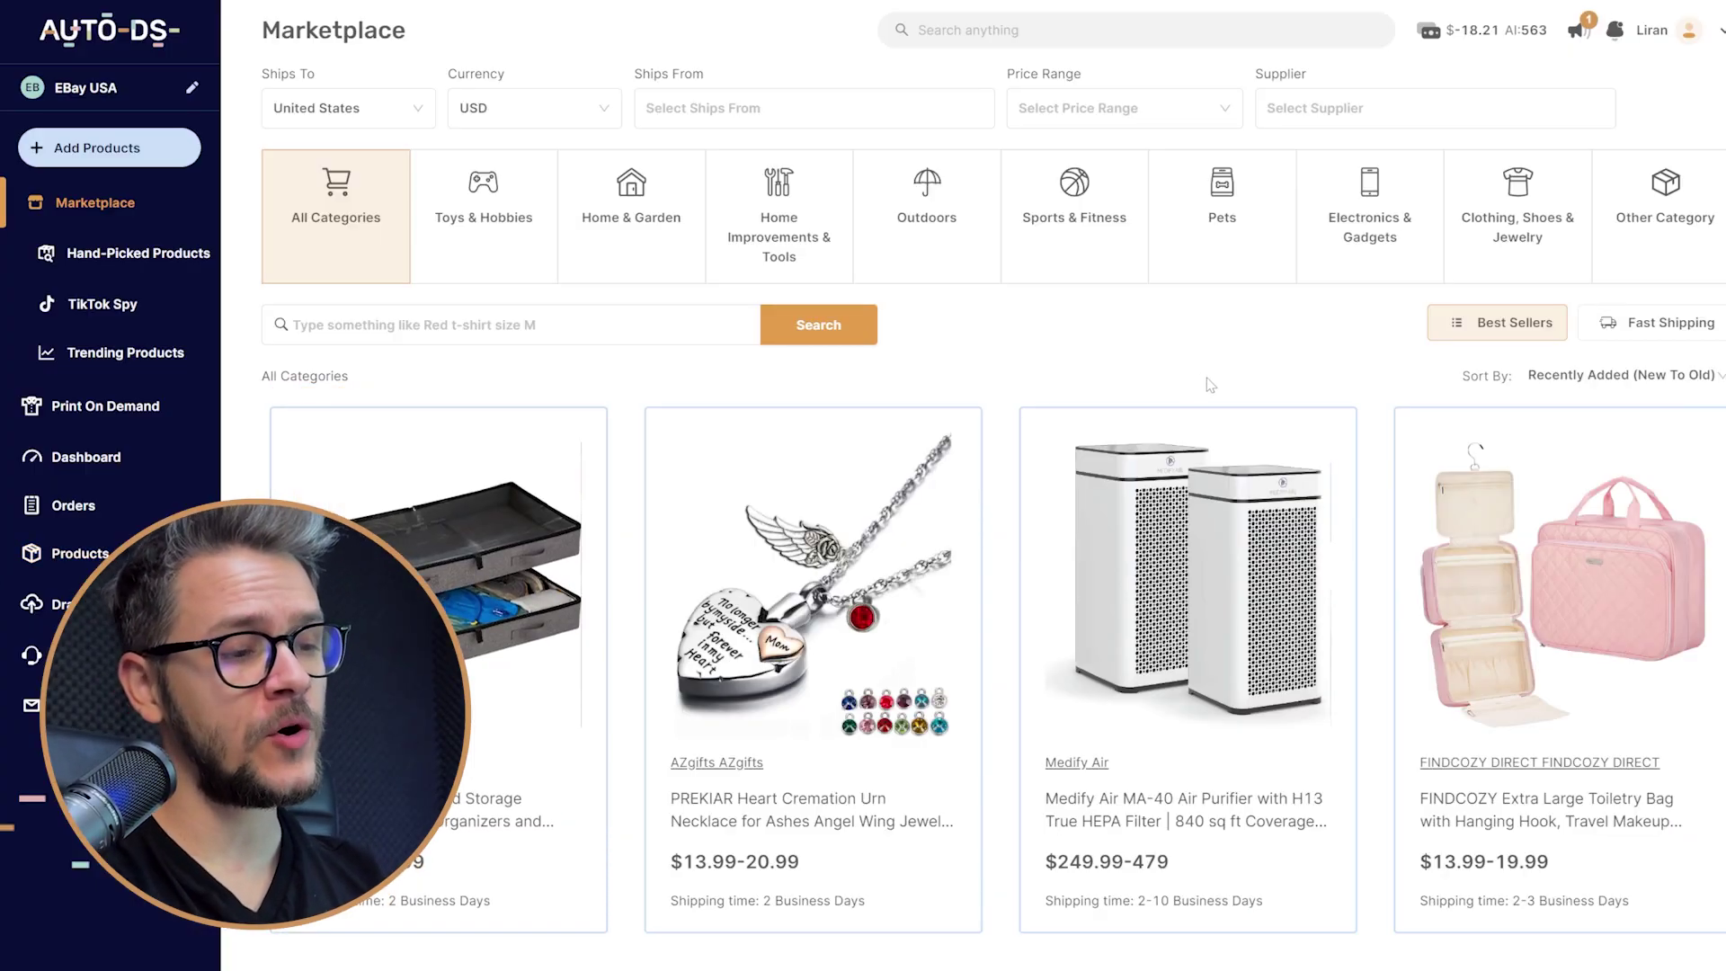
{"action": "scroll", "coordinate": [1518, 496], "scroll_direction": "down", "scroll_amount": 12}
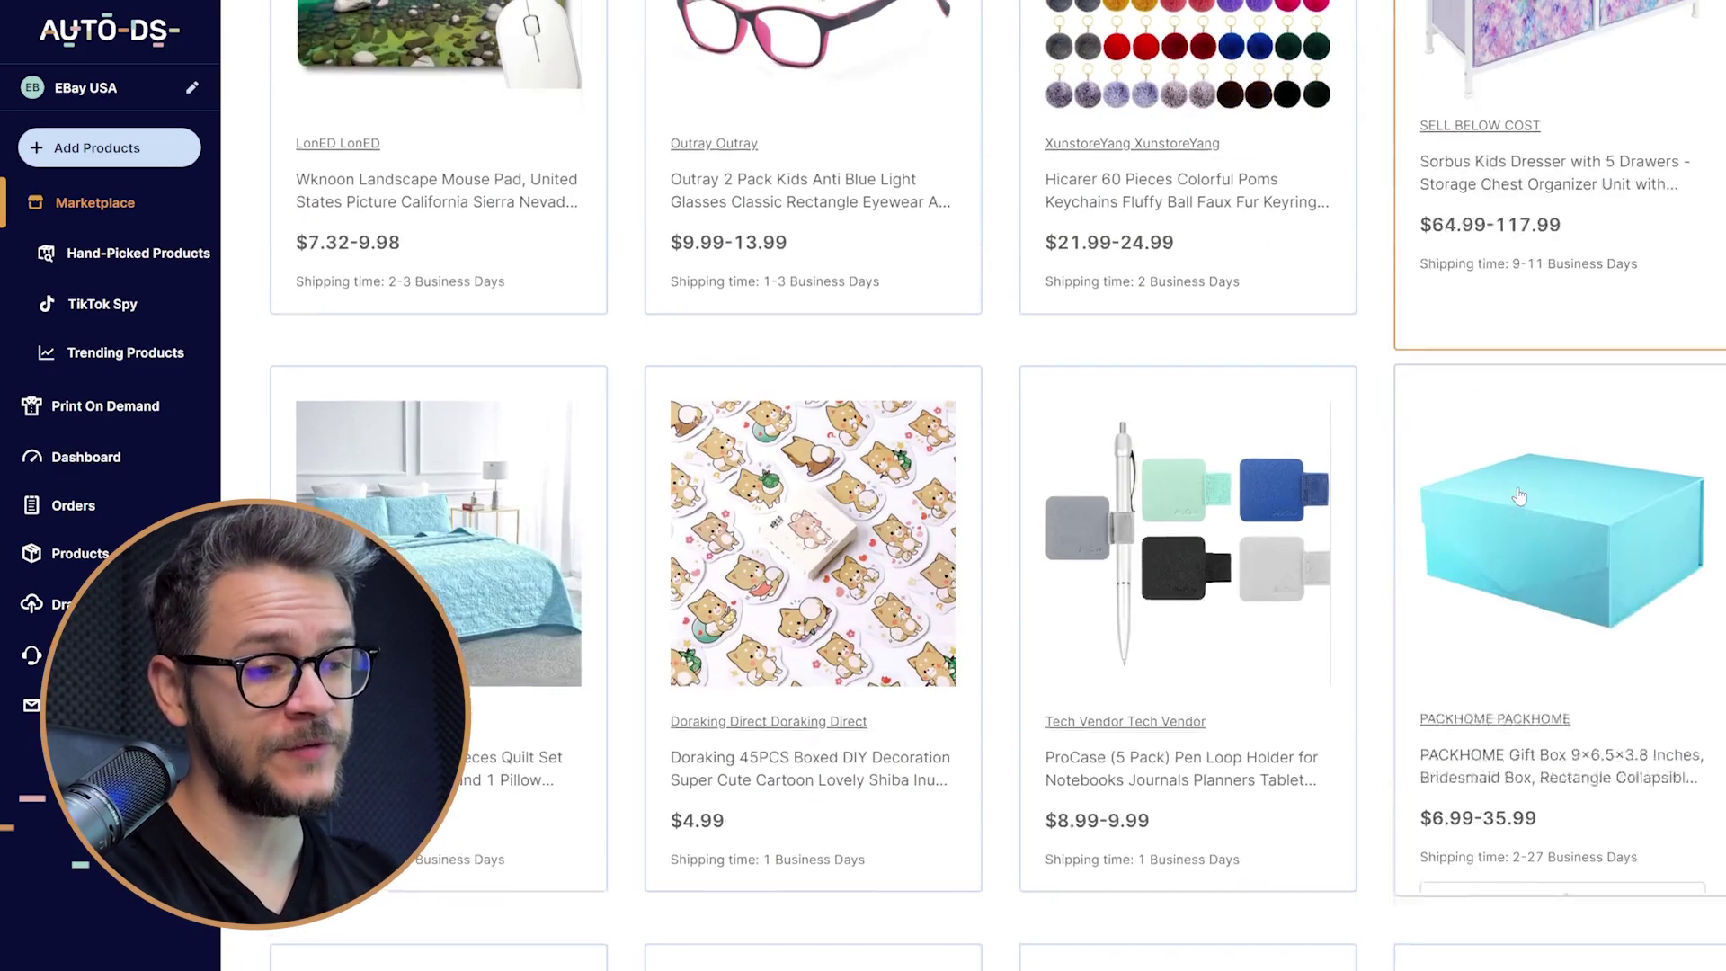
{"action": "left_click", "coordinate": [1201, 583]}
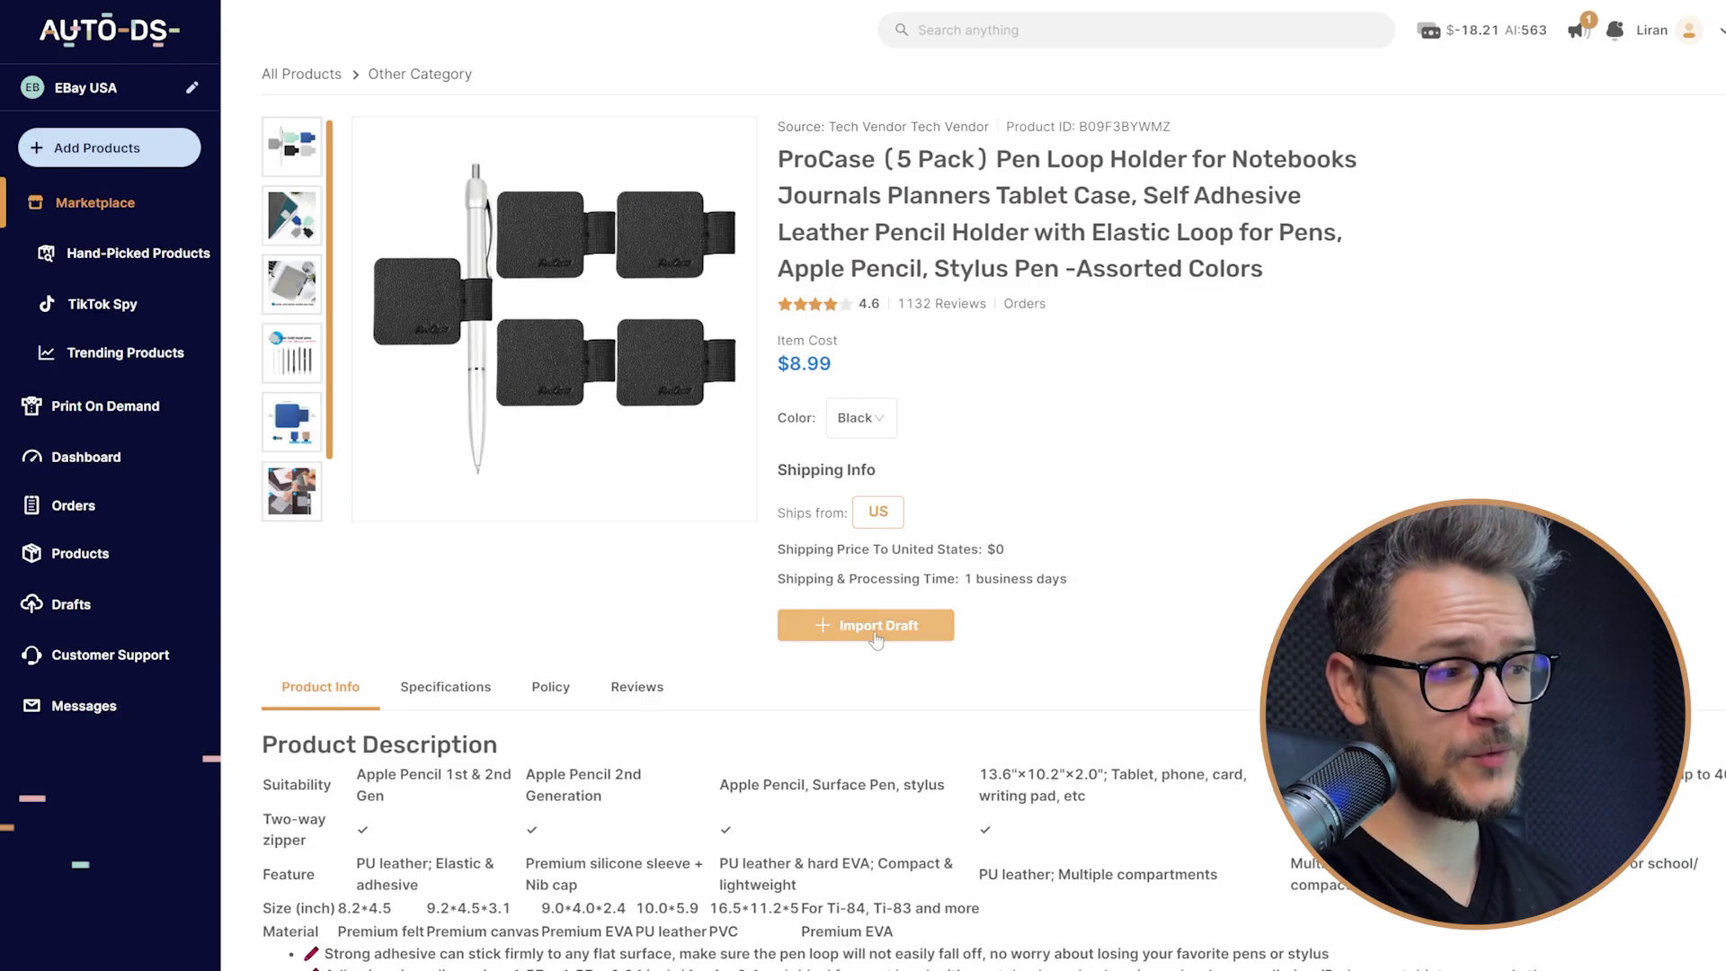
{"action": "left_click", "coordinate": [876, 628]}
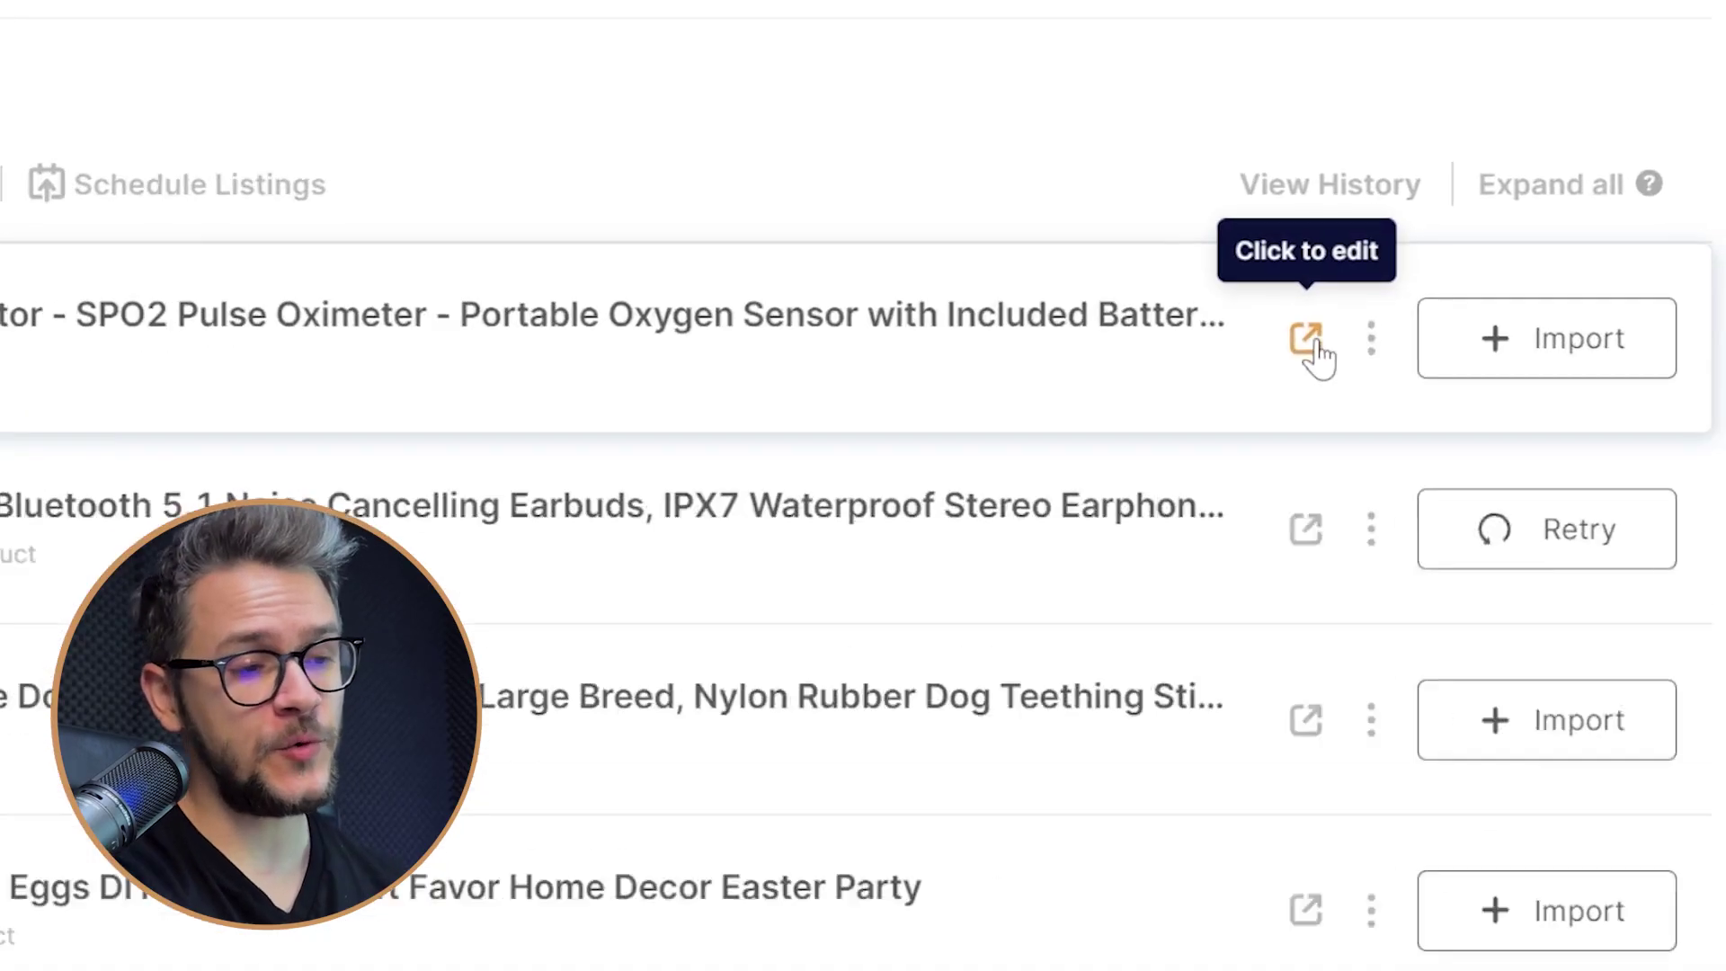
- Open the MIBEST pulse oximeter draft for editing and visit the Sourcing Request, Customer Support and Messages sections
{"action": "left_click", "coordinate": [1252, 358]}
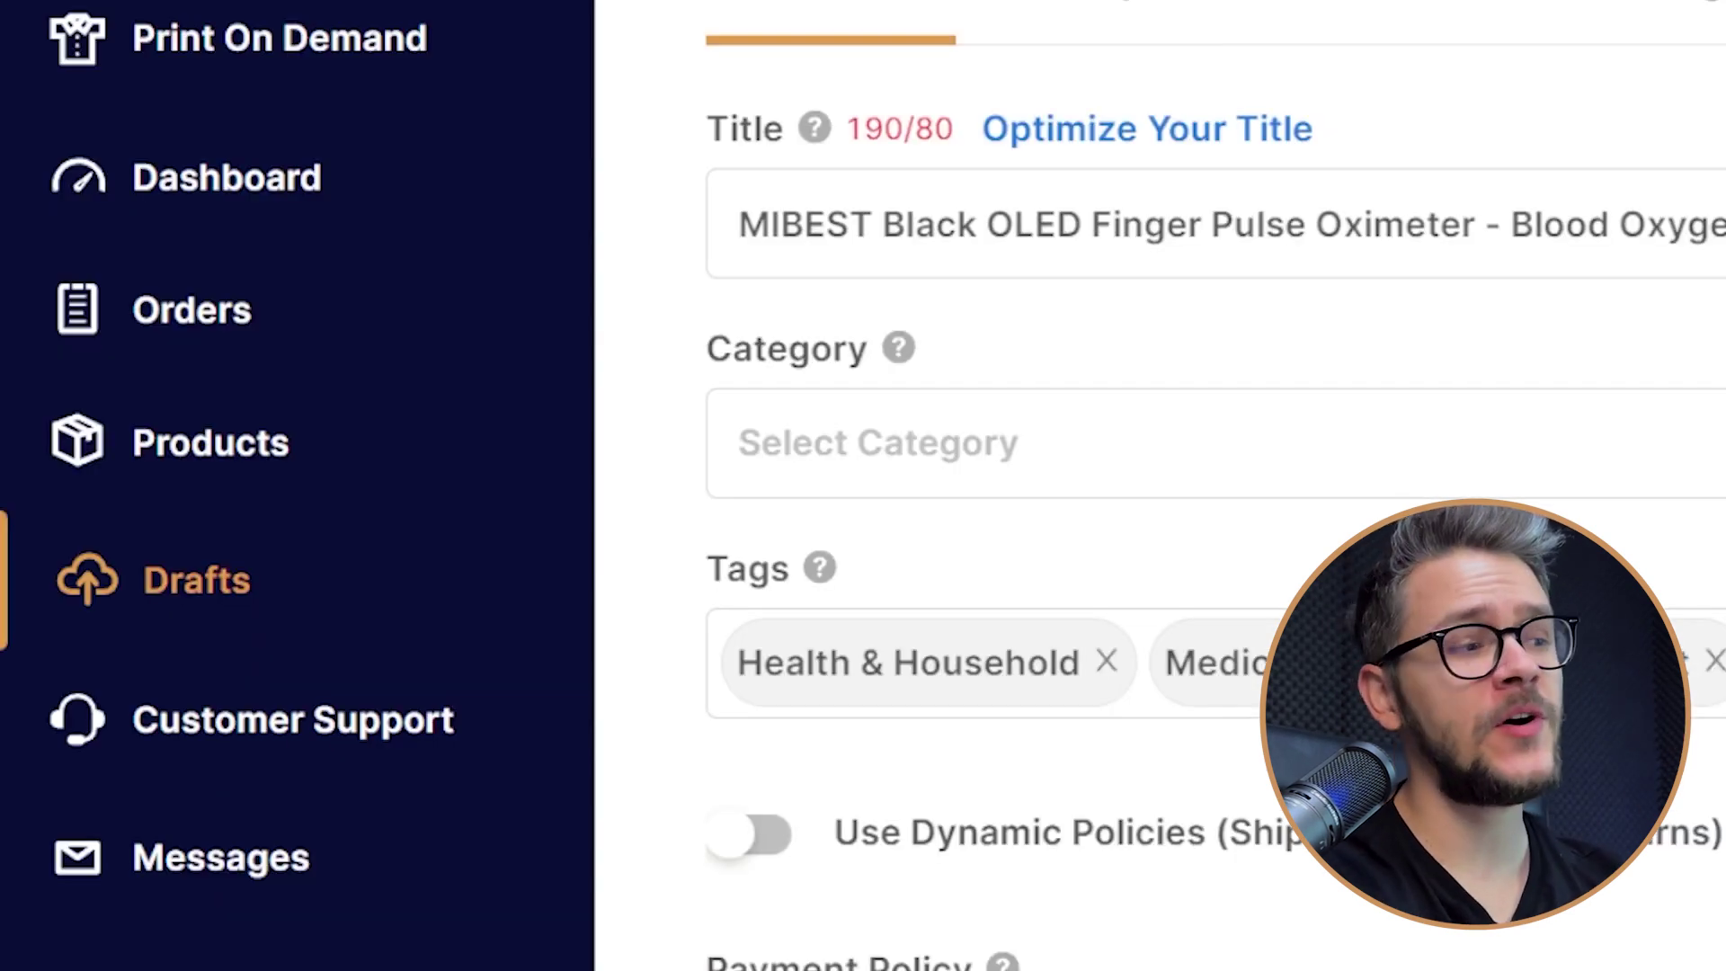
{"action": "left_click", "coordinate": [260, 359]}
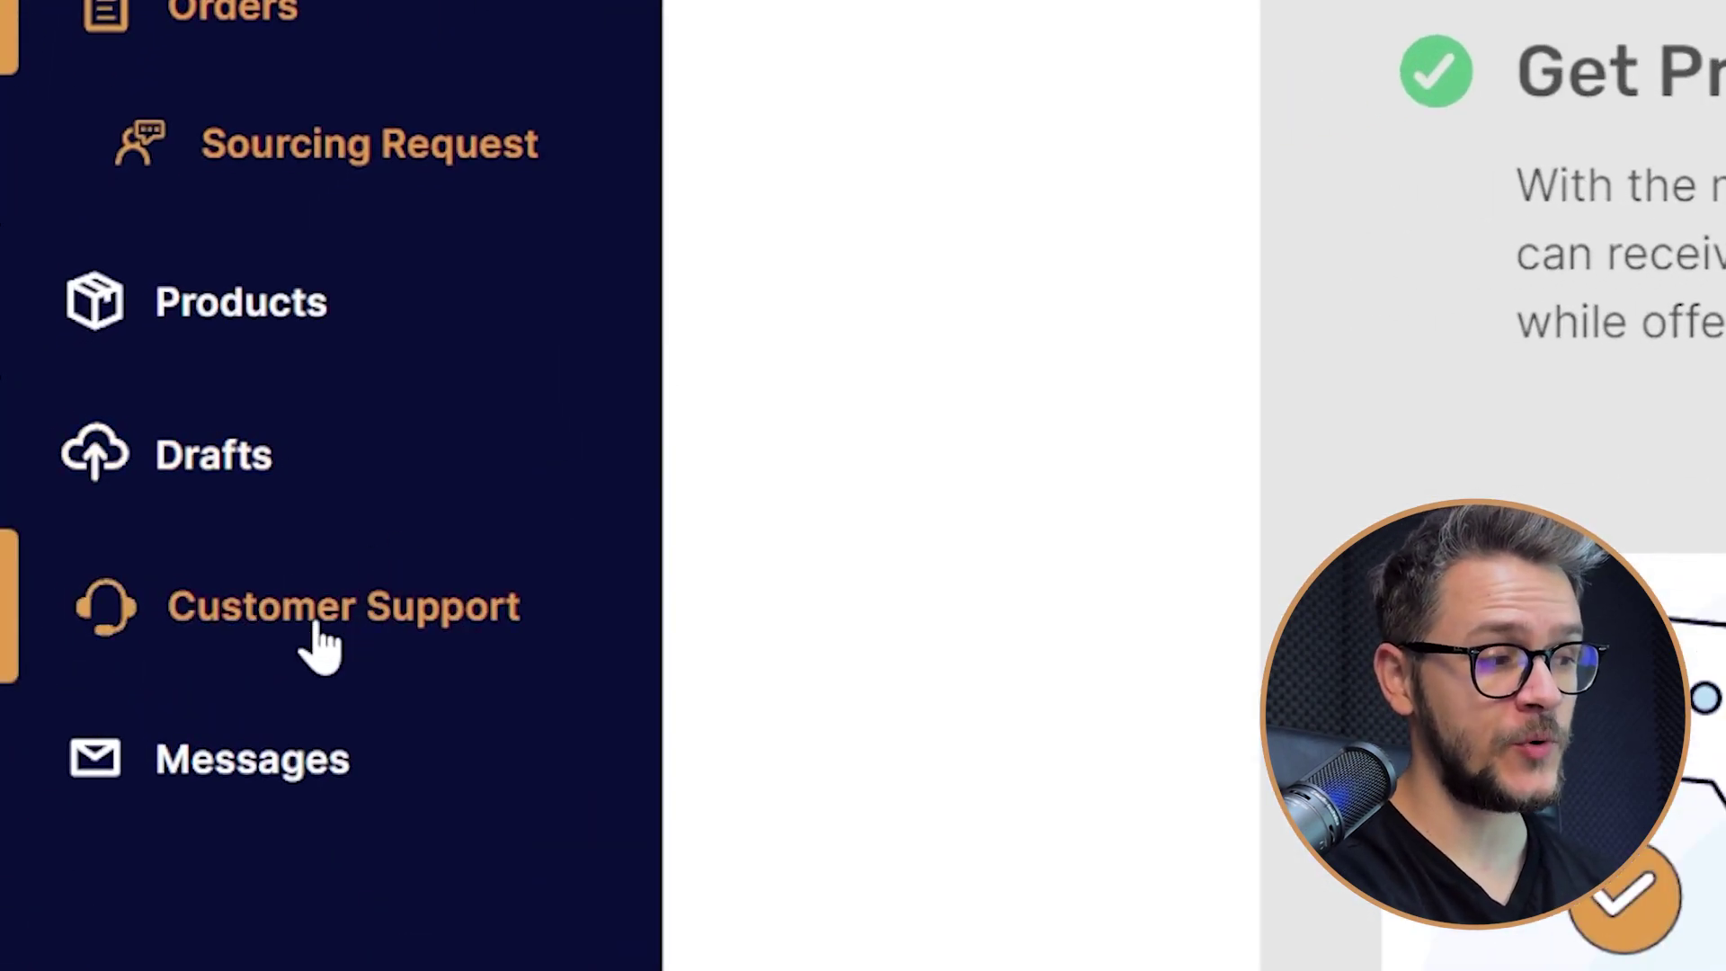
{"action": "left_click", "coordinate": [319, 643]}
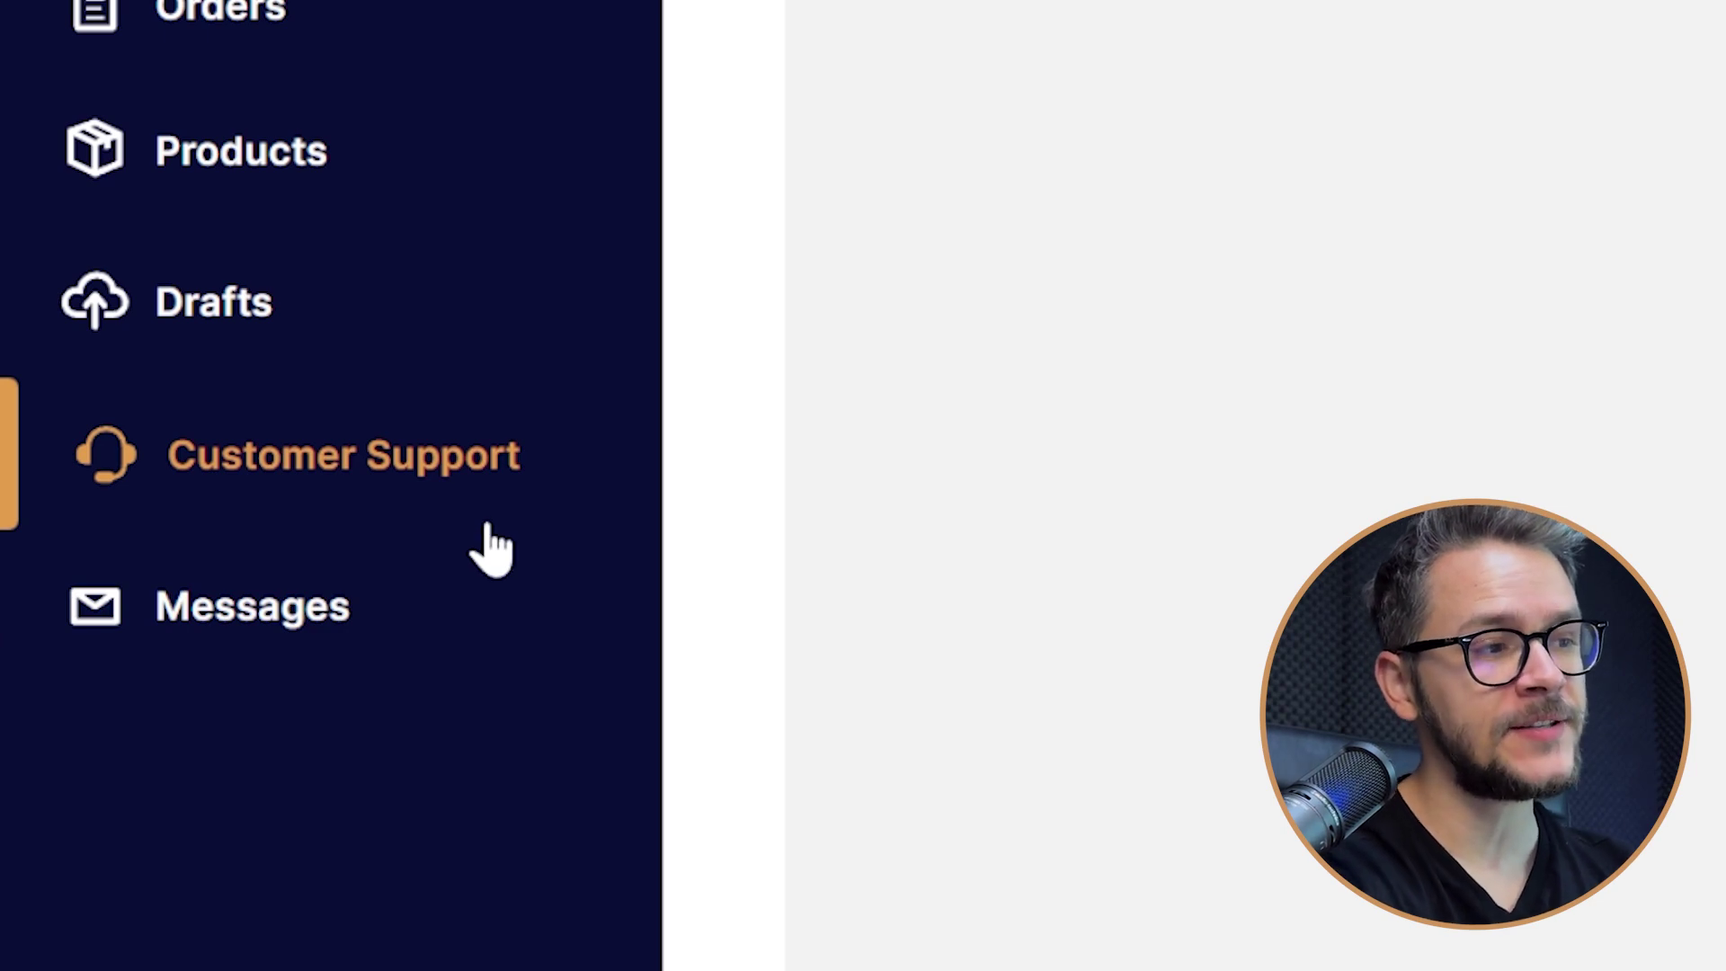
{"action": "left_click", "coordinate": [263, 620]}
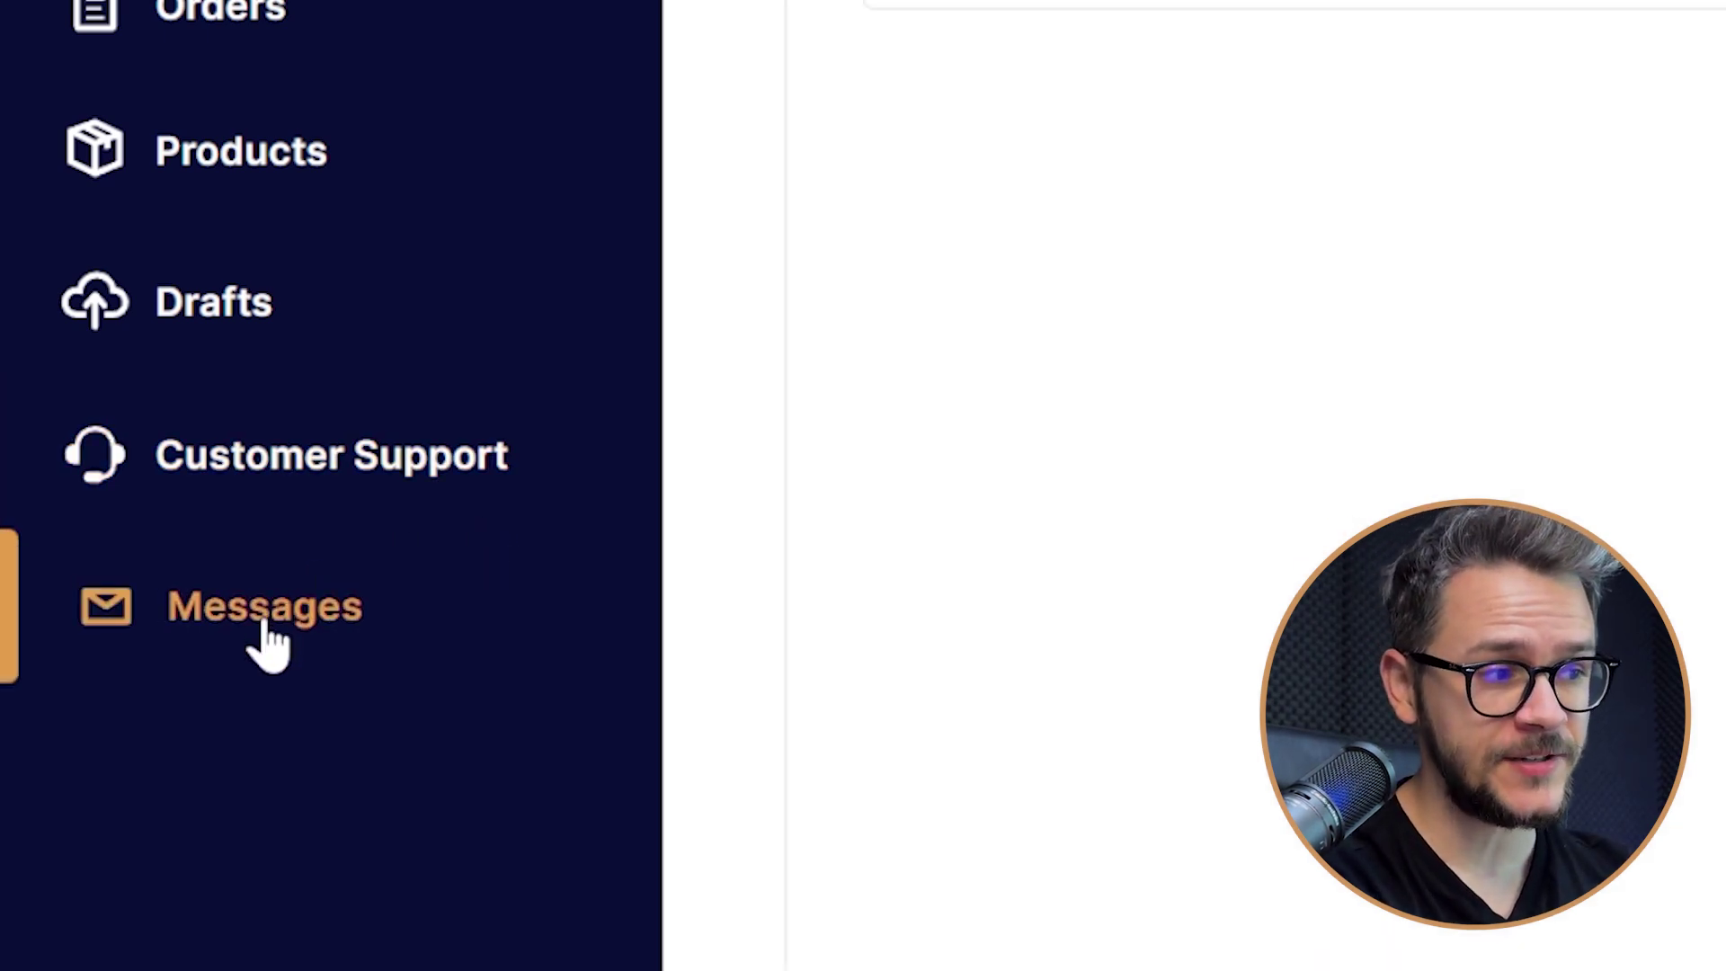
- Return to the hand-picked products and open the Drink Organizer Dispenser Spring Push Can Shelf Pusher's analysis
{"action": "left_click", "coordinate": [248, 489]}
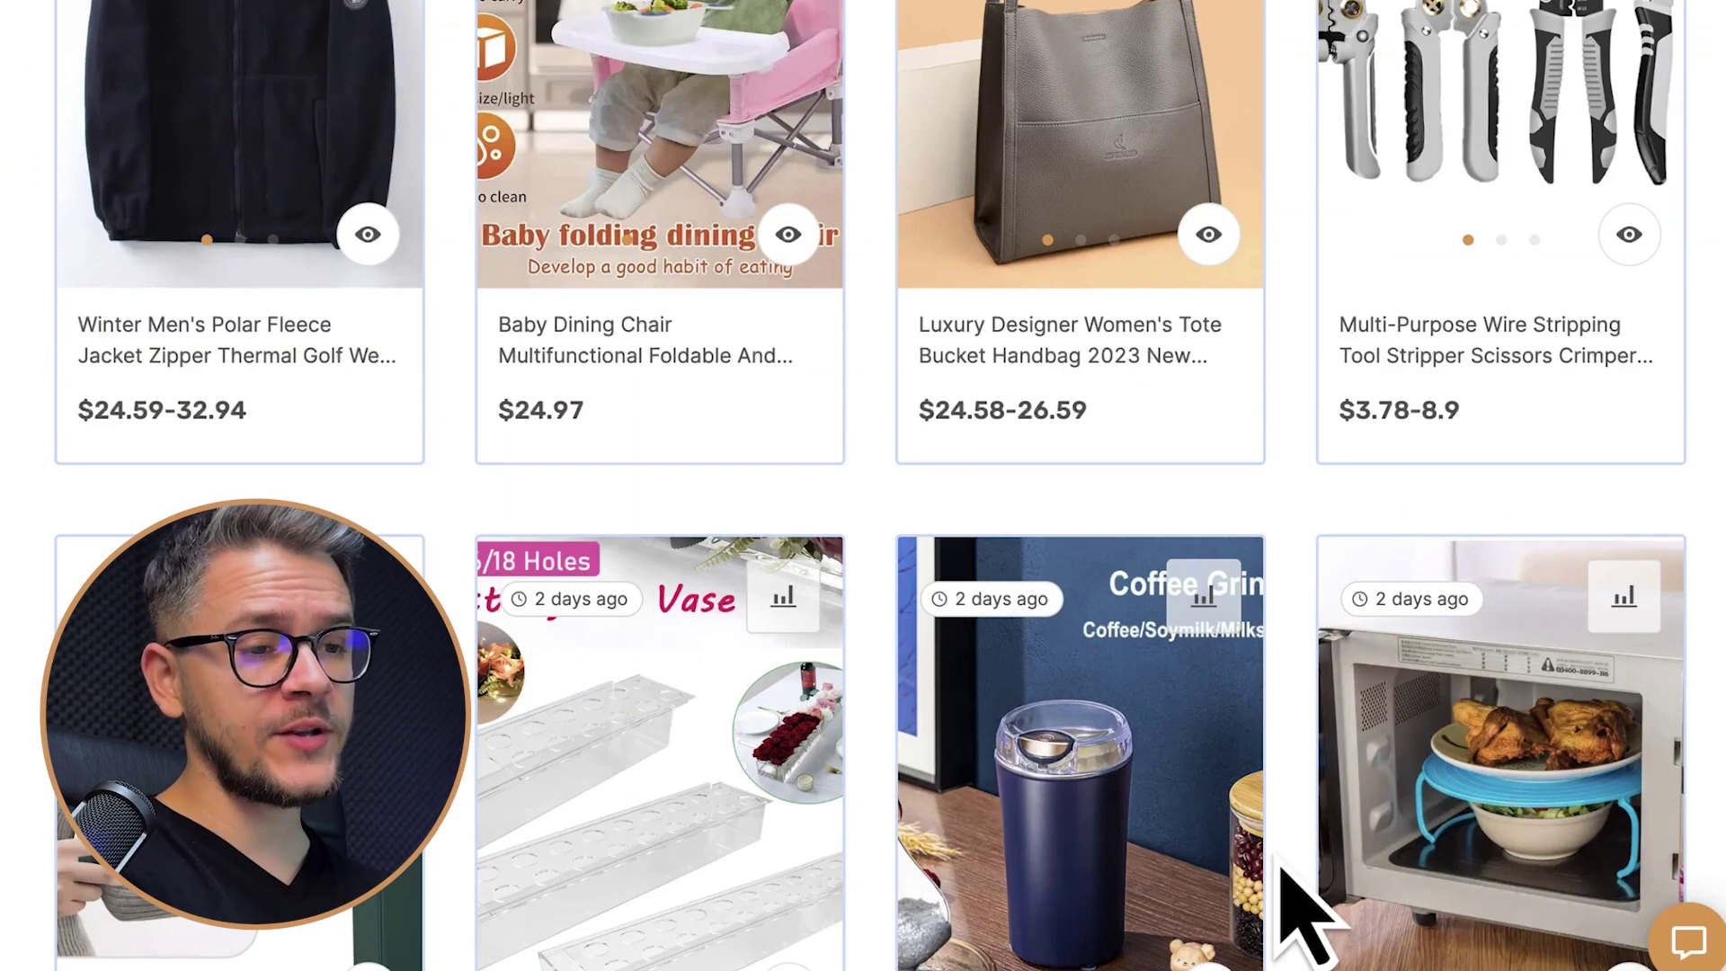
{"action": "scroll", "coordinate": [1284, 870], "scroll_direction": "down", "scroll_amount": 2}
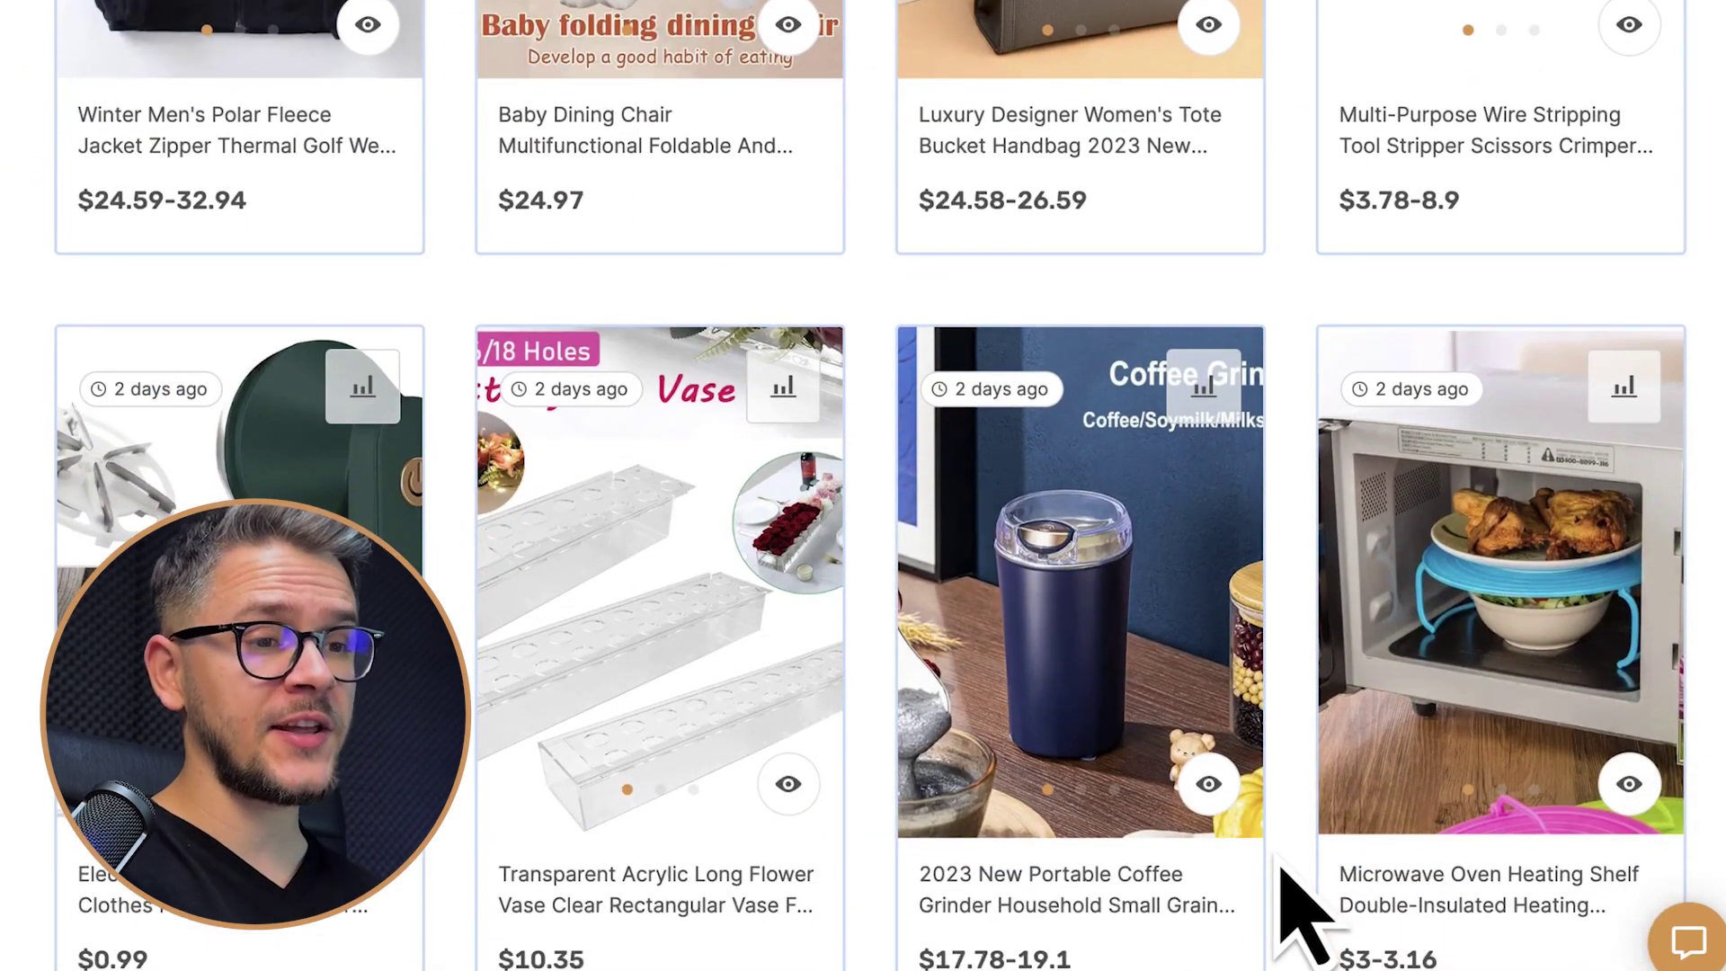
{"action": "scroll", "coordinate": [1284, 870], "scroll_direction": "down", "scroll_amount": 6}
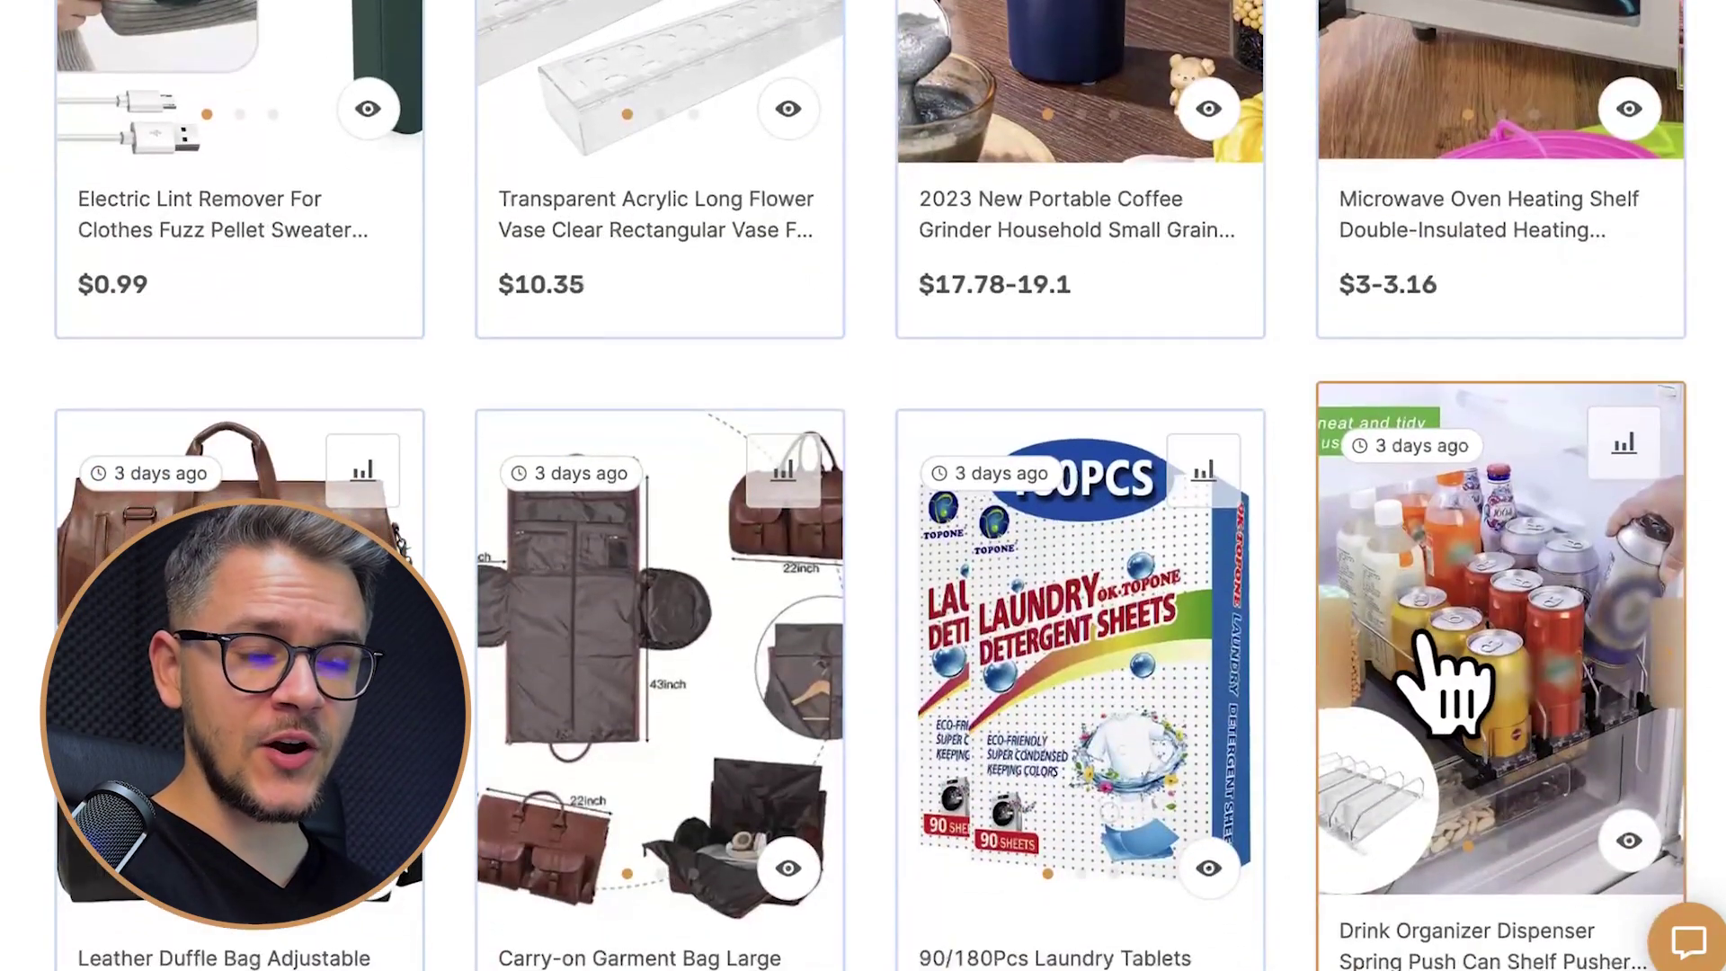
{"action": "left_click", "coordinate": [1422, 633]}
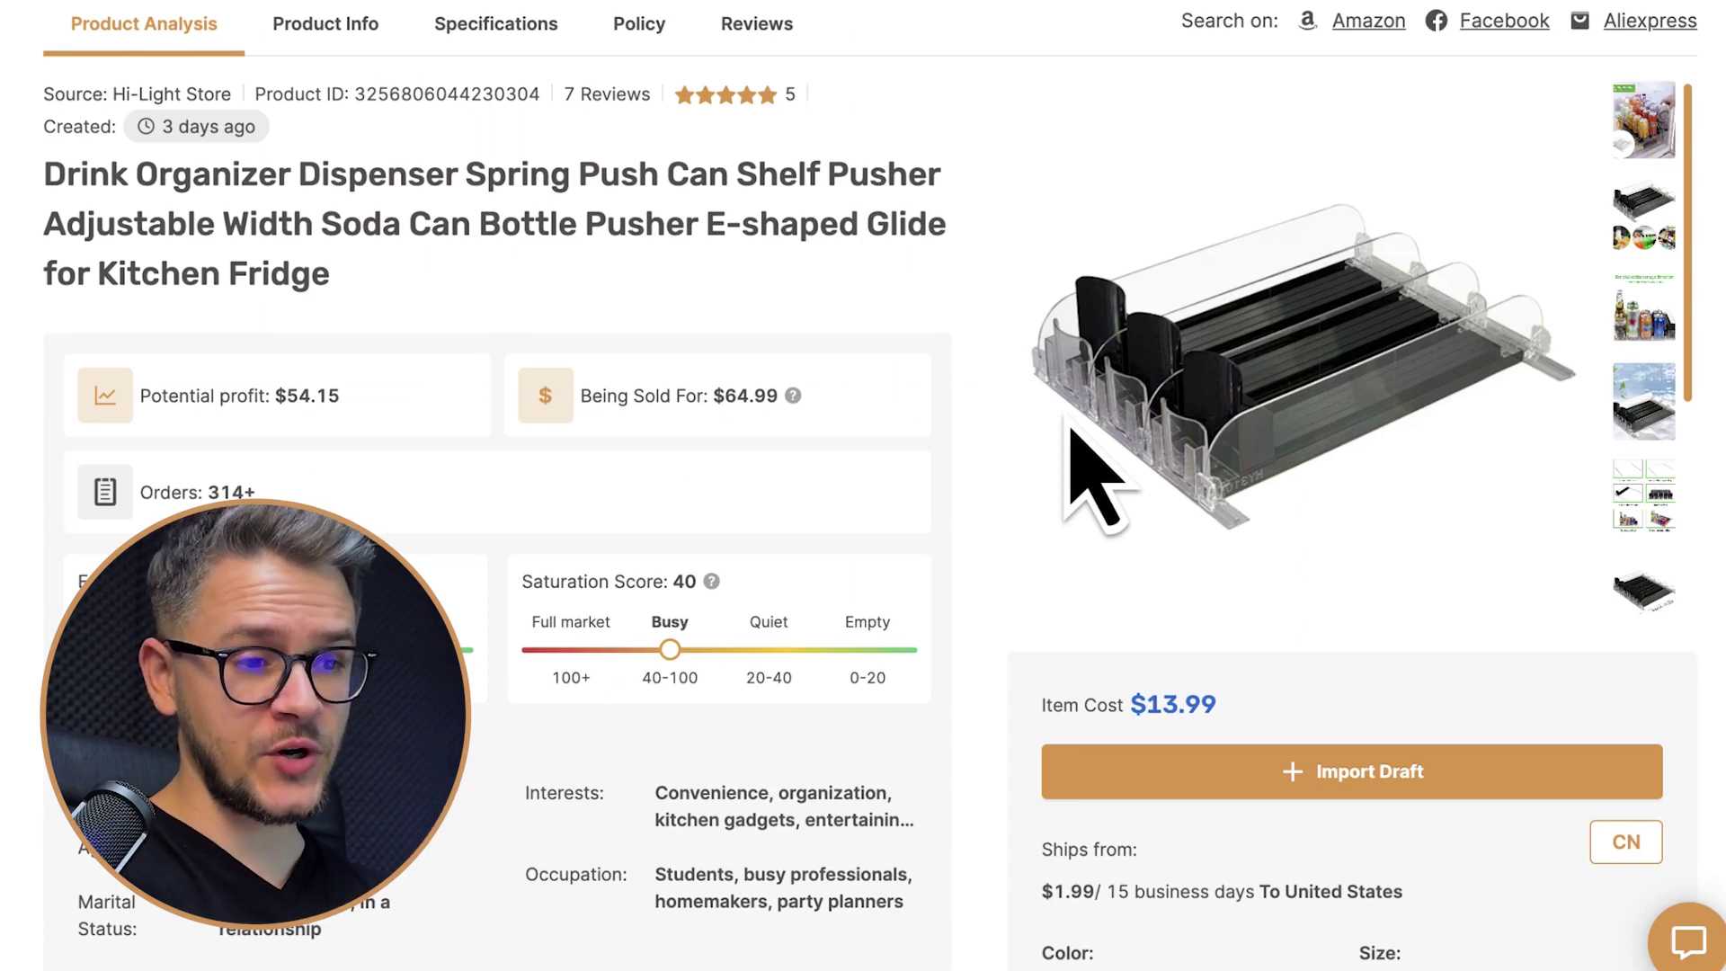
- Examine the drink organizer's item cost, potential profit, engagement score, saturation score and target audience
{"action": "left_click_drag", "start_coordinate": [1221, 708], "coordinate": [1031, 706]}
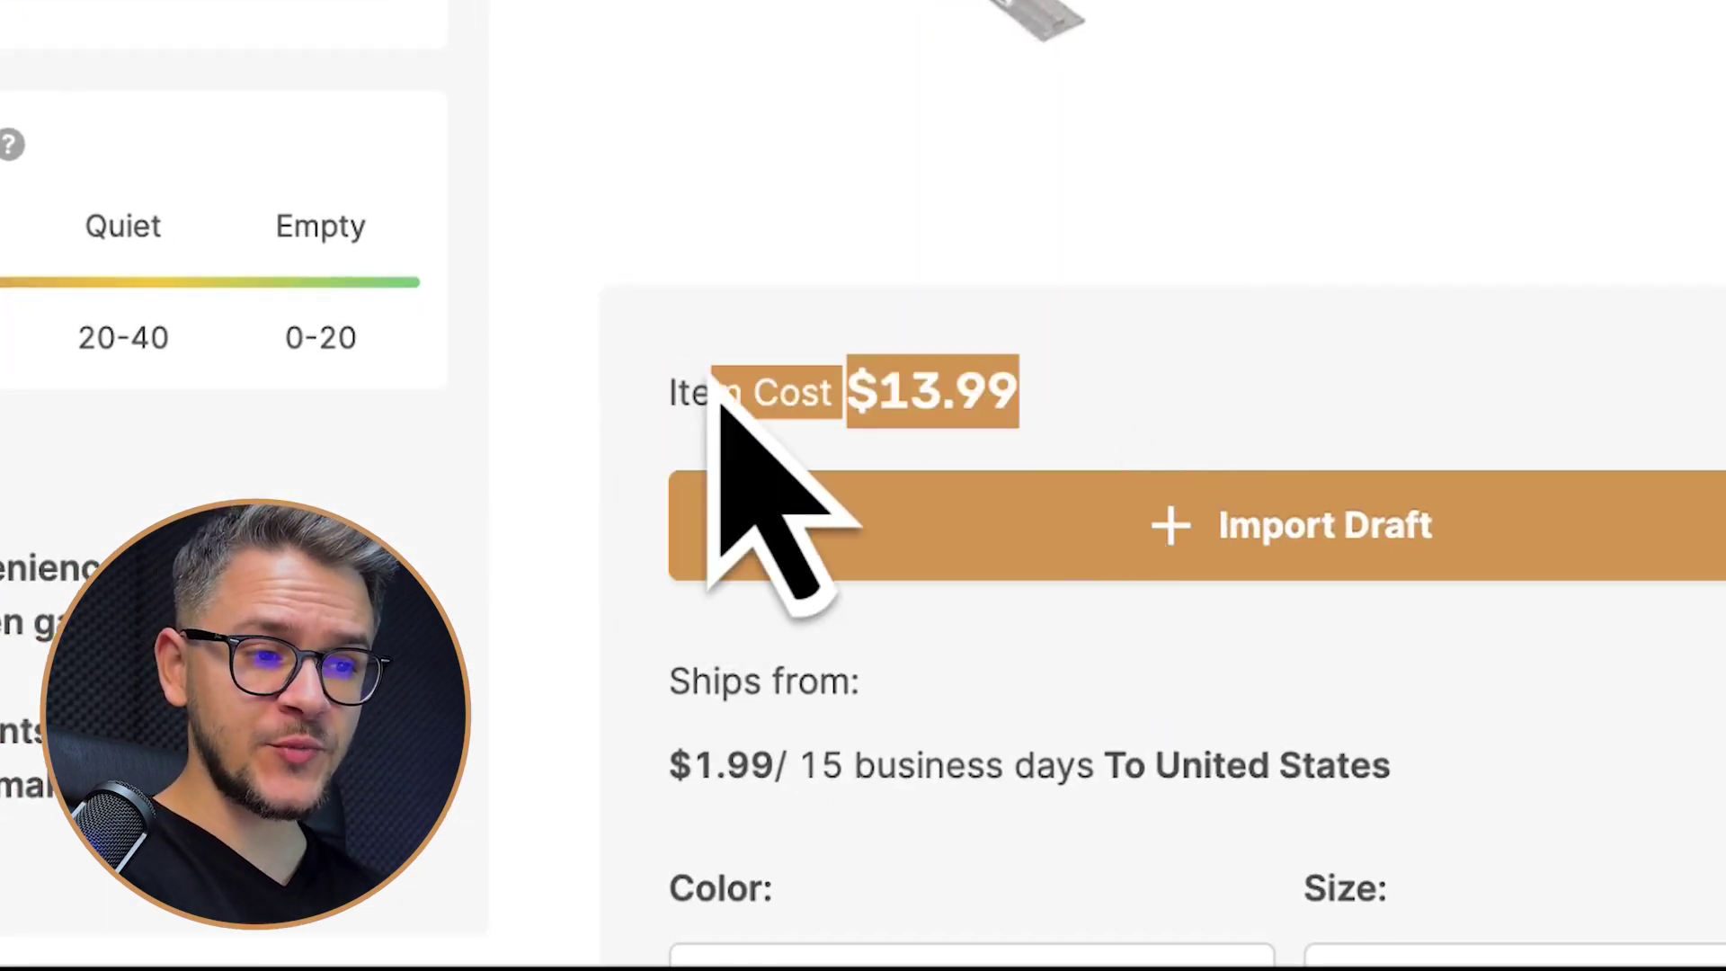
{"action": "left_click", "coordinate": [661, 423]}
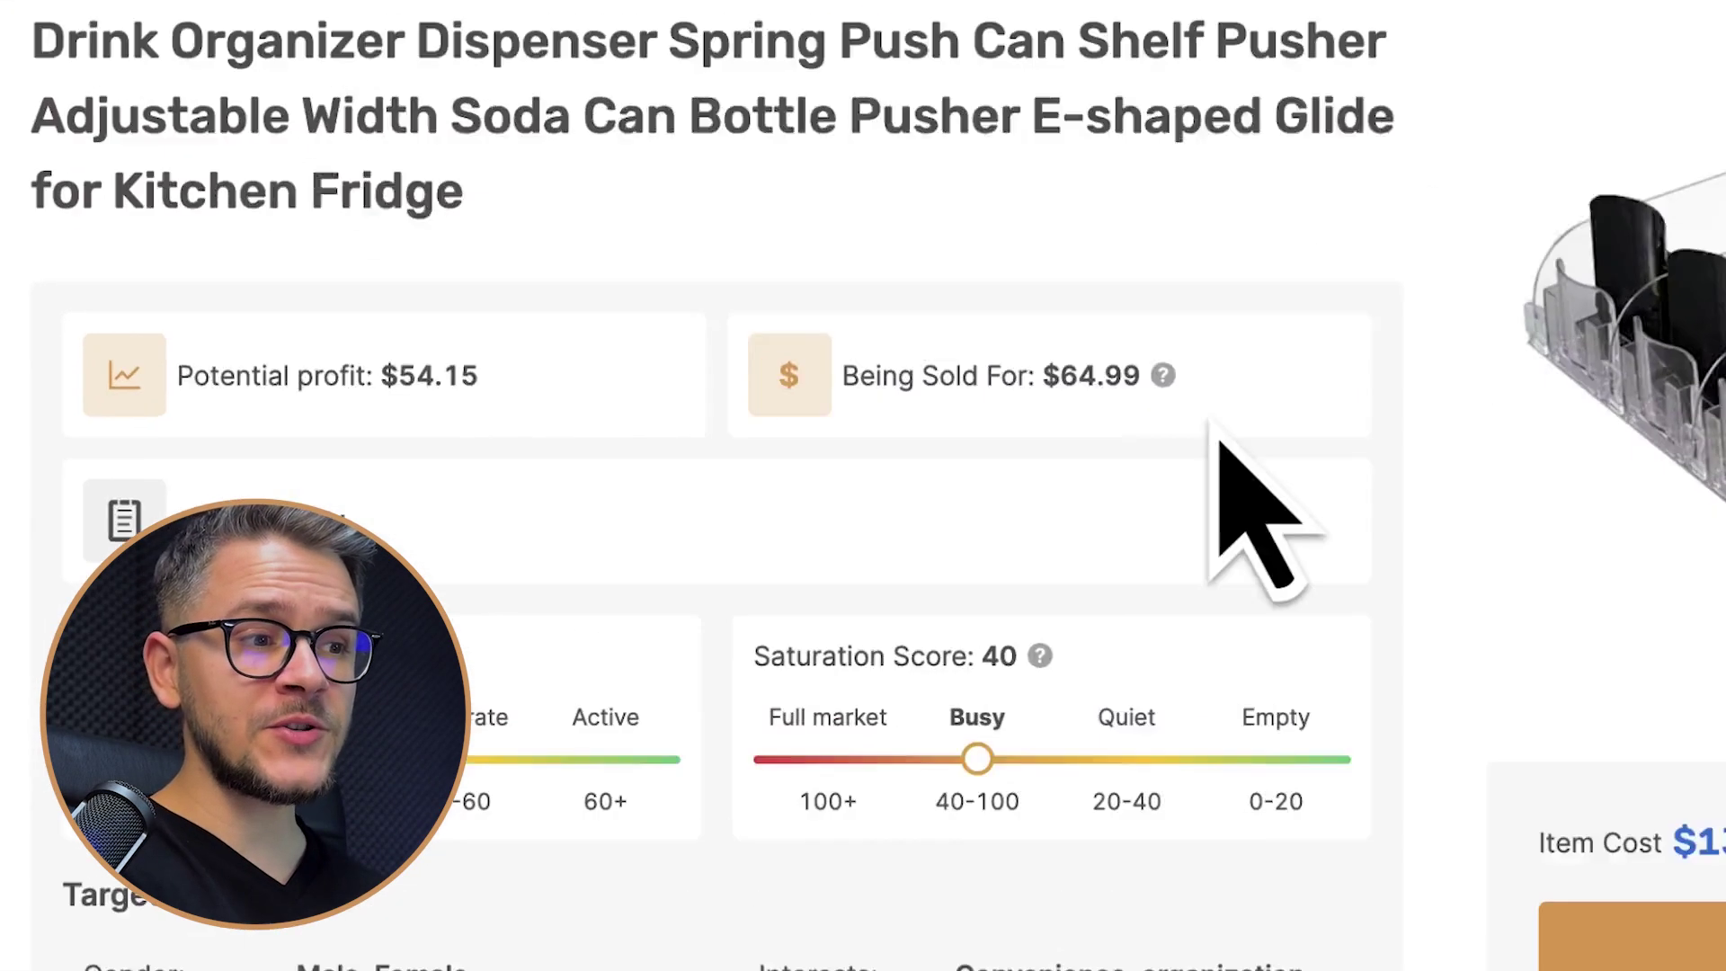
{"action": "left_click_drag", "start_coordinate": [780, 397], "coordinate": [442, 387]}
{"action": "left_click", "coordinate": [758, 501]}
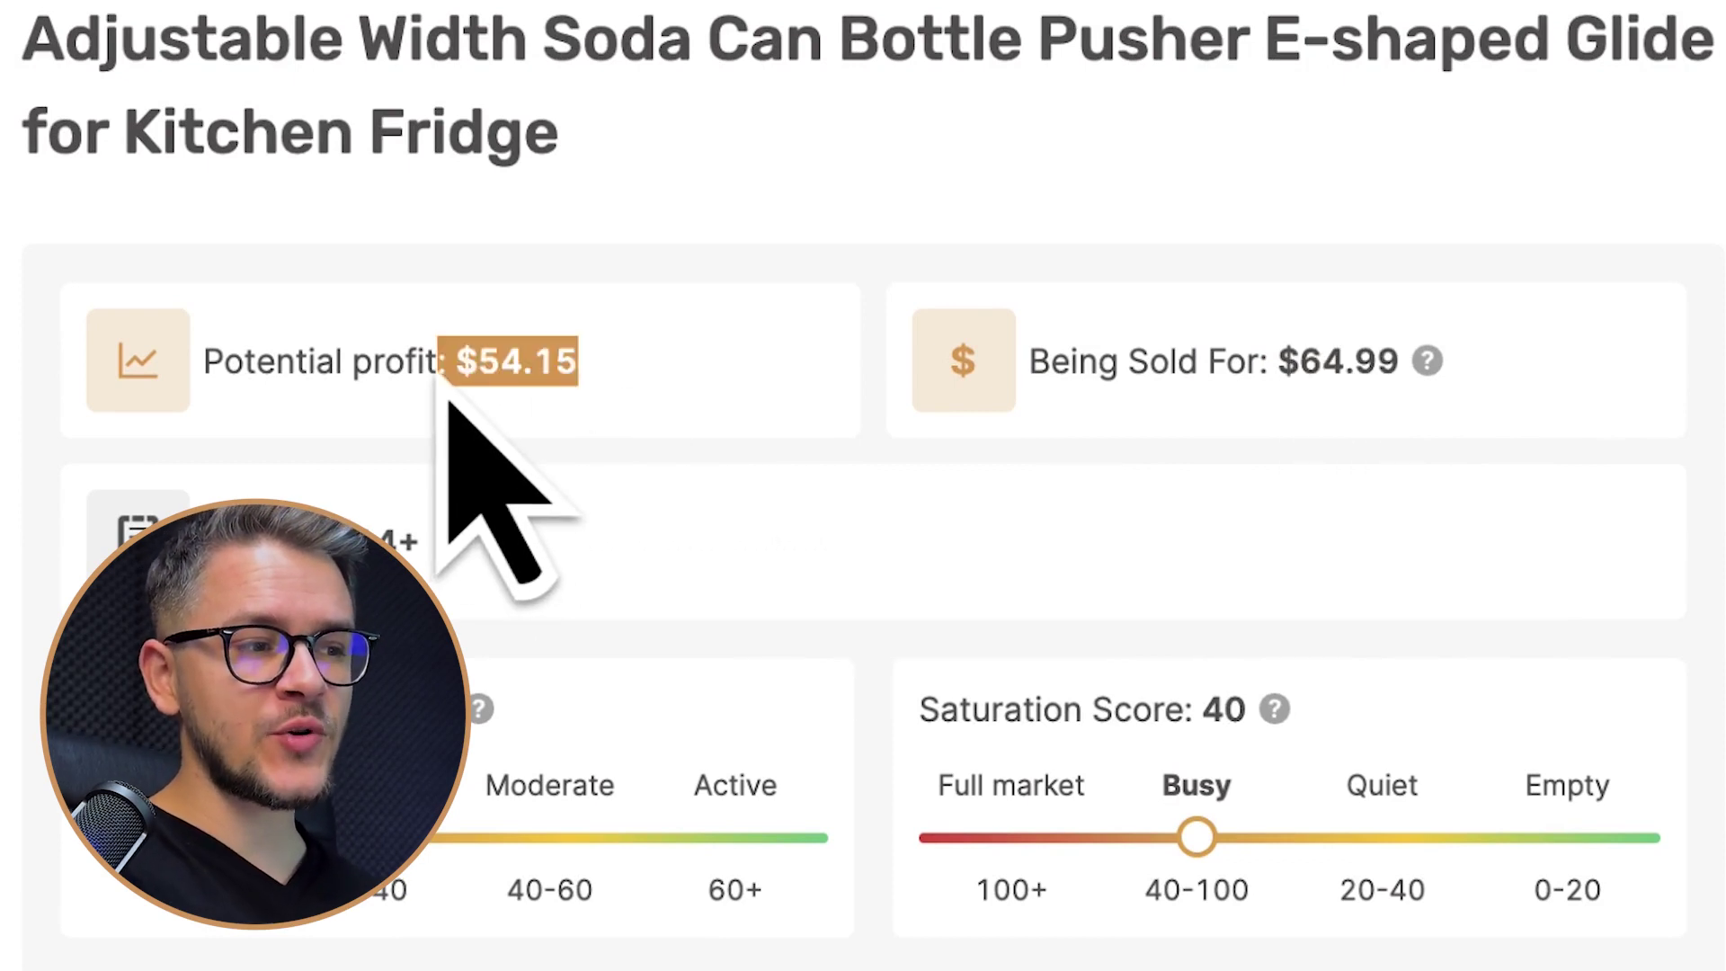
{"action": "scroll", "coordinate": [629, 252], "scroll_direction": "down", "scroll_amount": 3}
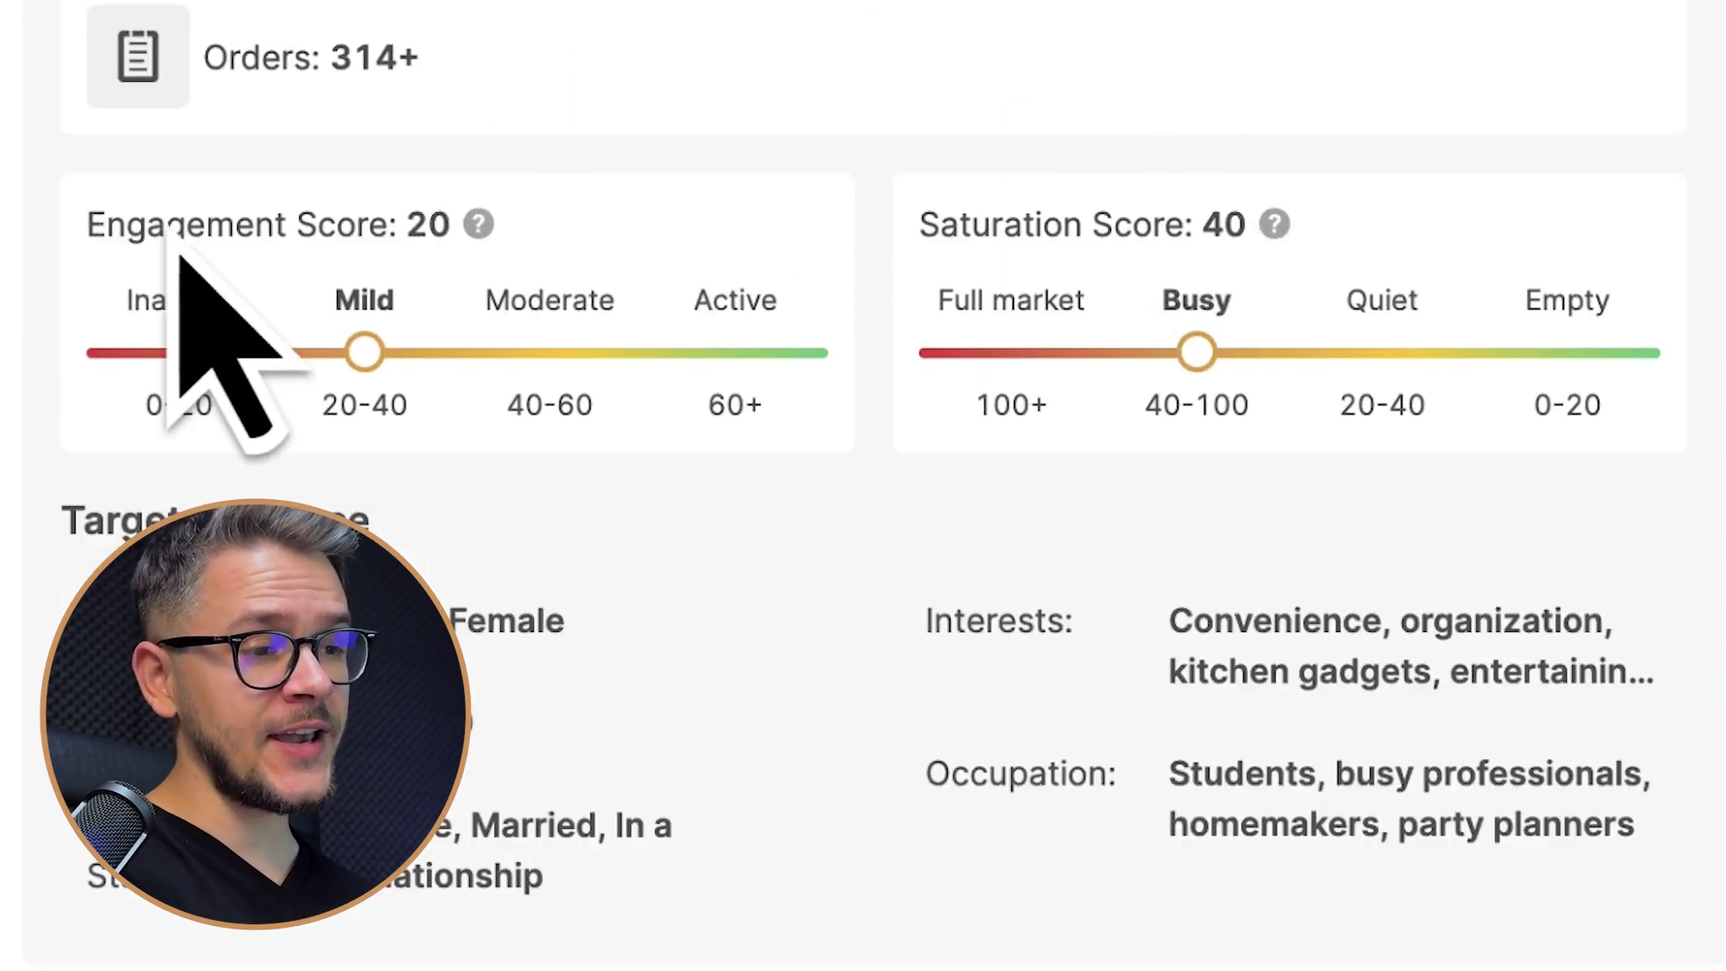
{"action": "left_click_drag", "start_coordinate": [87, 224], "coordinate": [478, 225]}
{"action": "left_click", "coordinate": [925, 327]}
{"action": "left_click_drag", "start_coordinate": [919, 224], "coordinate": [1274, 225]}
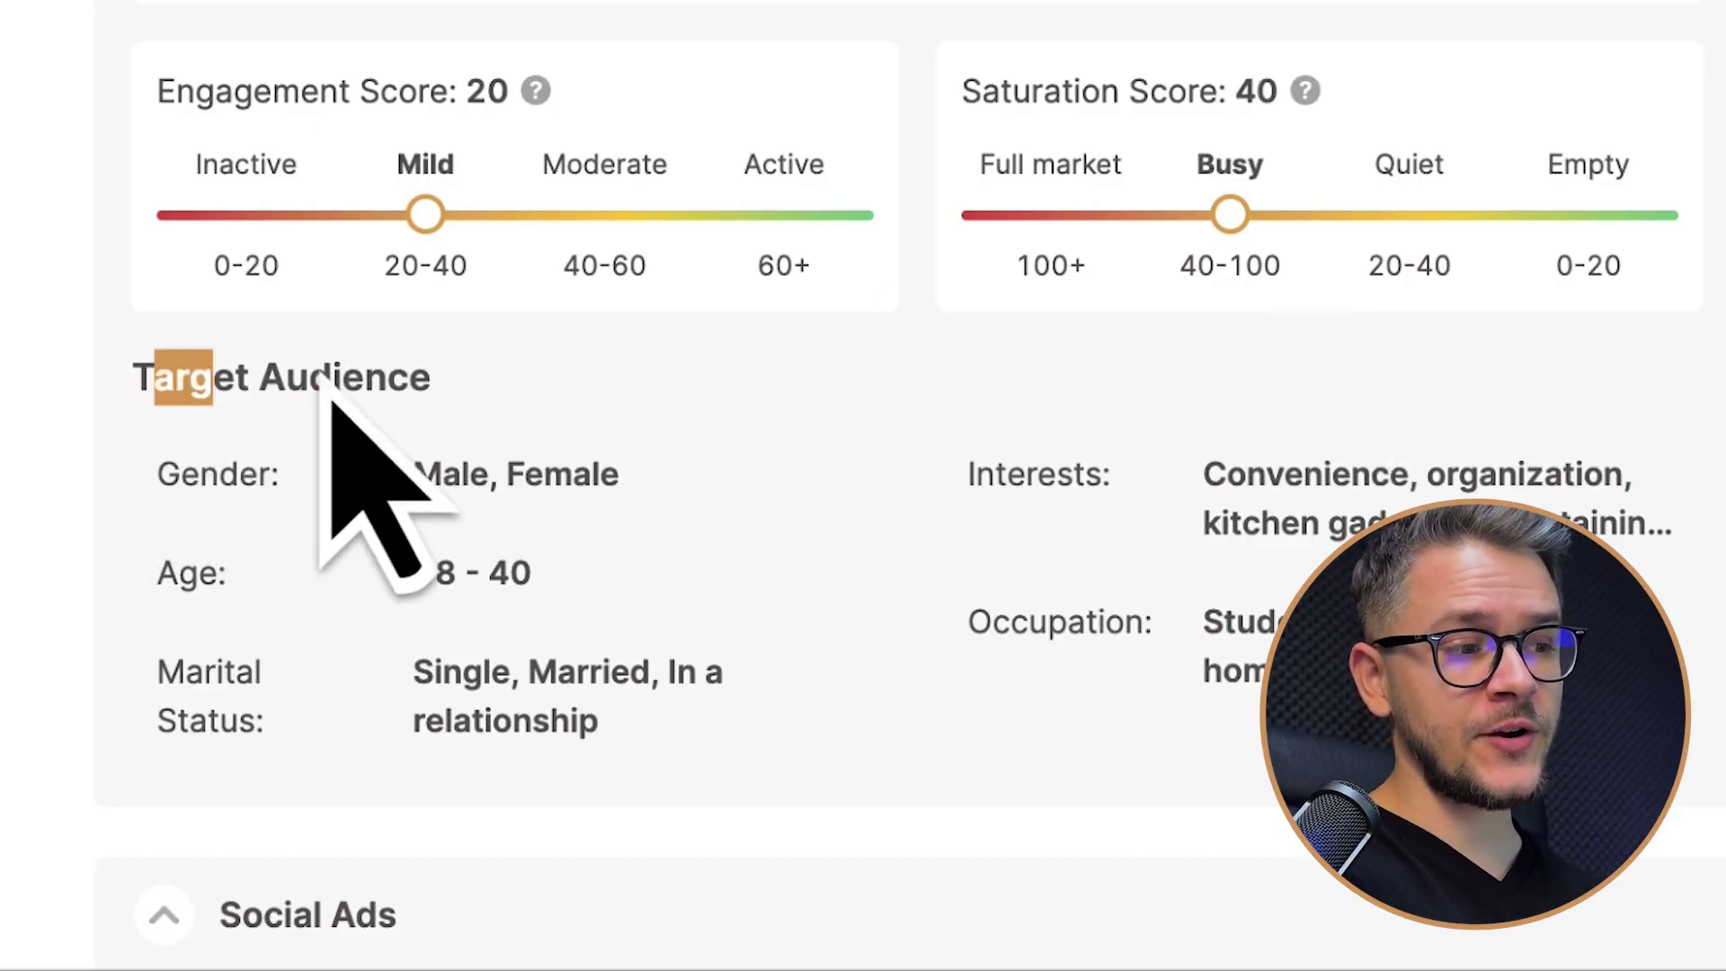
{"action": "left_click_drag", "start_coordinate": [331, 396], "coordinate": [501, 400]}
- Play the drink organizer's Facebook ad and compare its Facebook and TikTok social ads
{"action": "scroll", "coordinate": [1079, 575], "scroll_direction": "down", "scroll_amount": 8}
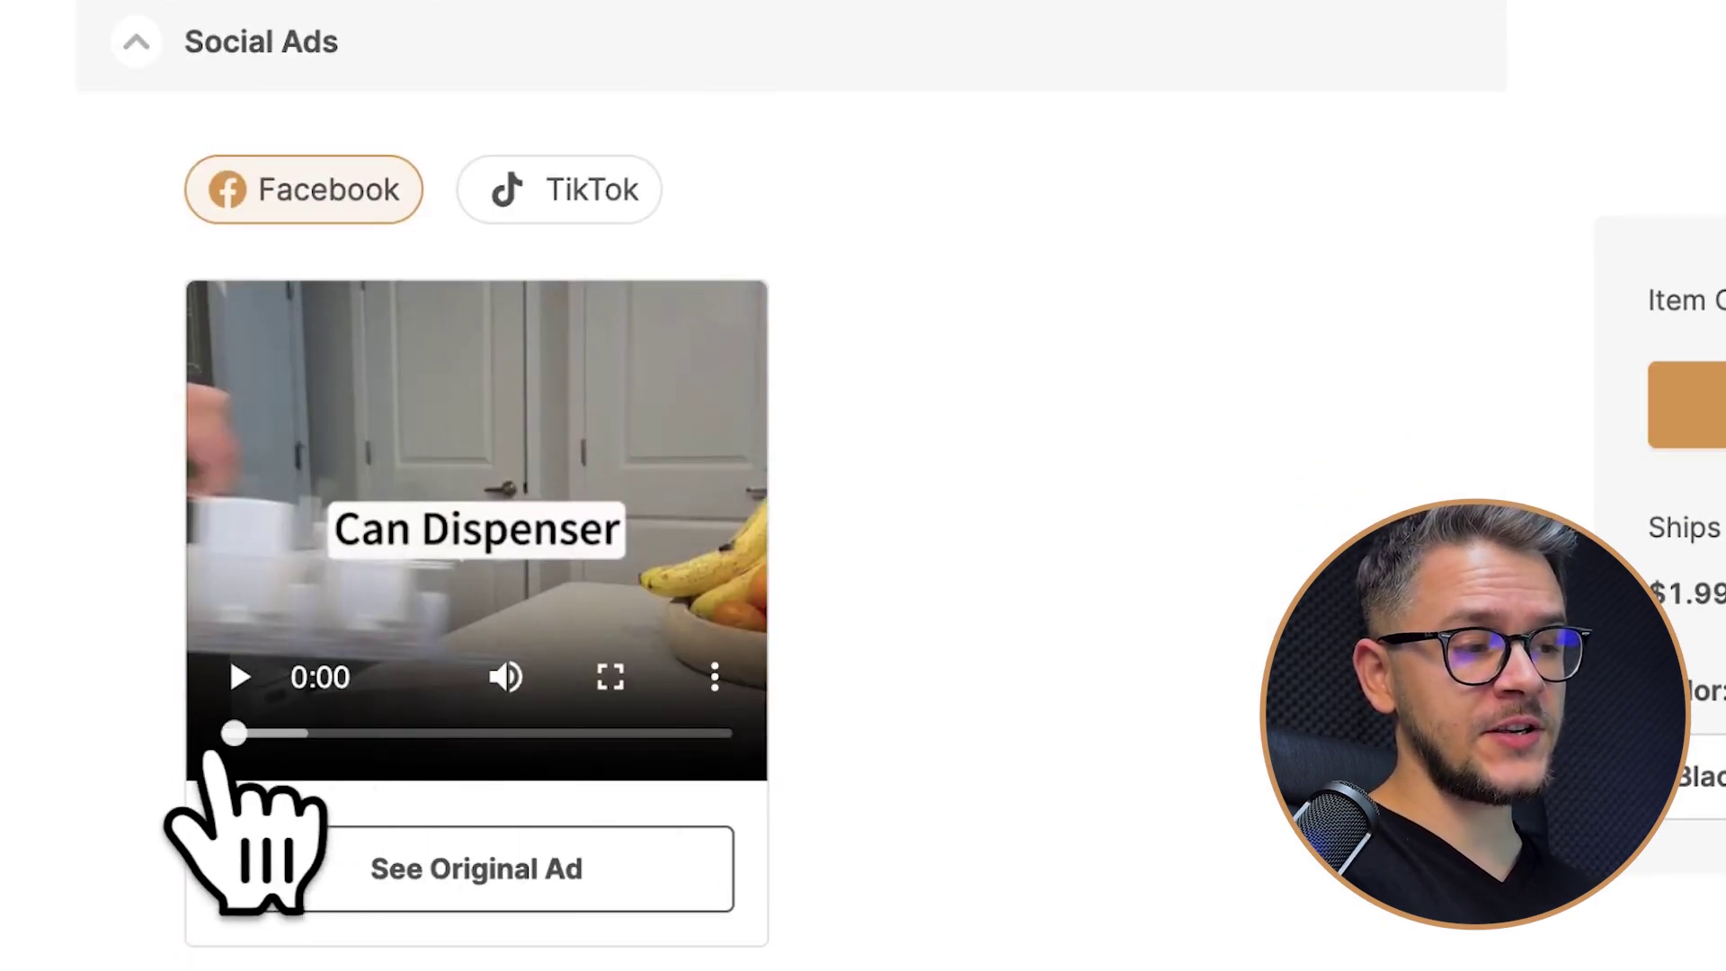
{"action": "left_click", "coordinate": [239, 677]}
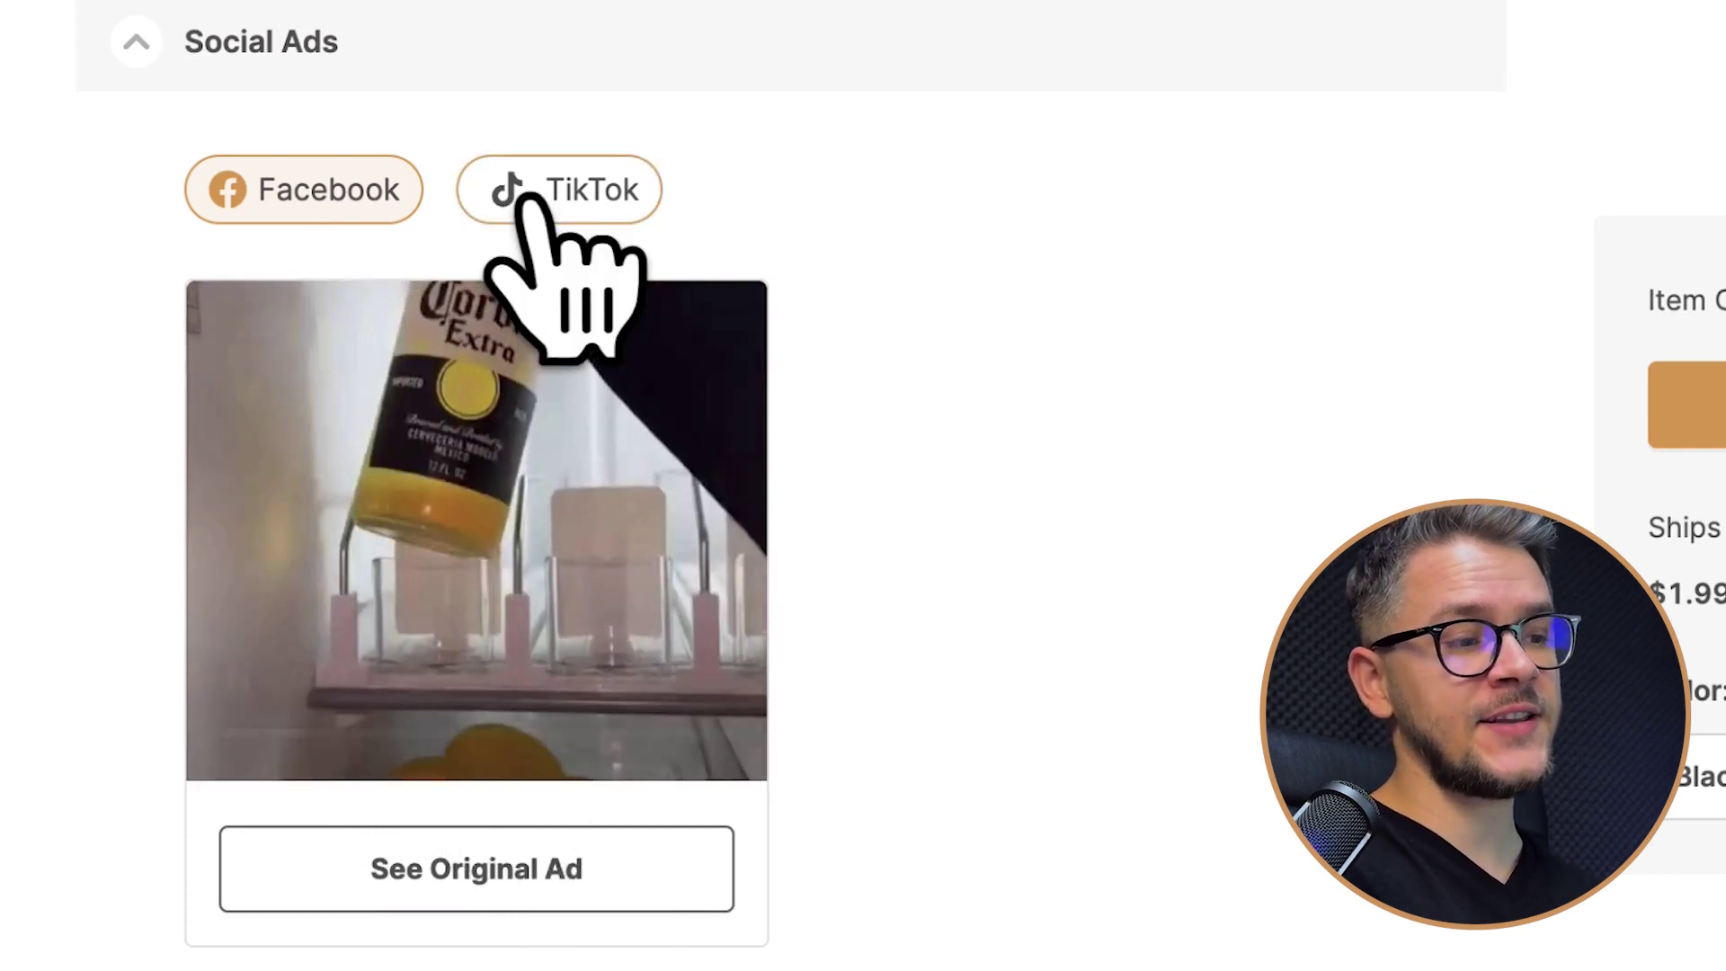
{"action": "left_click", "coordinate": [557, 189]}
{"action": "left_click", "coordinate": [316, 193]}
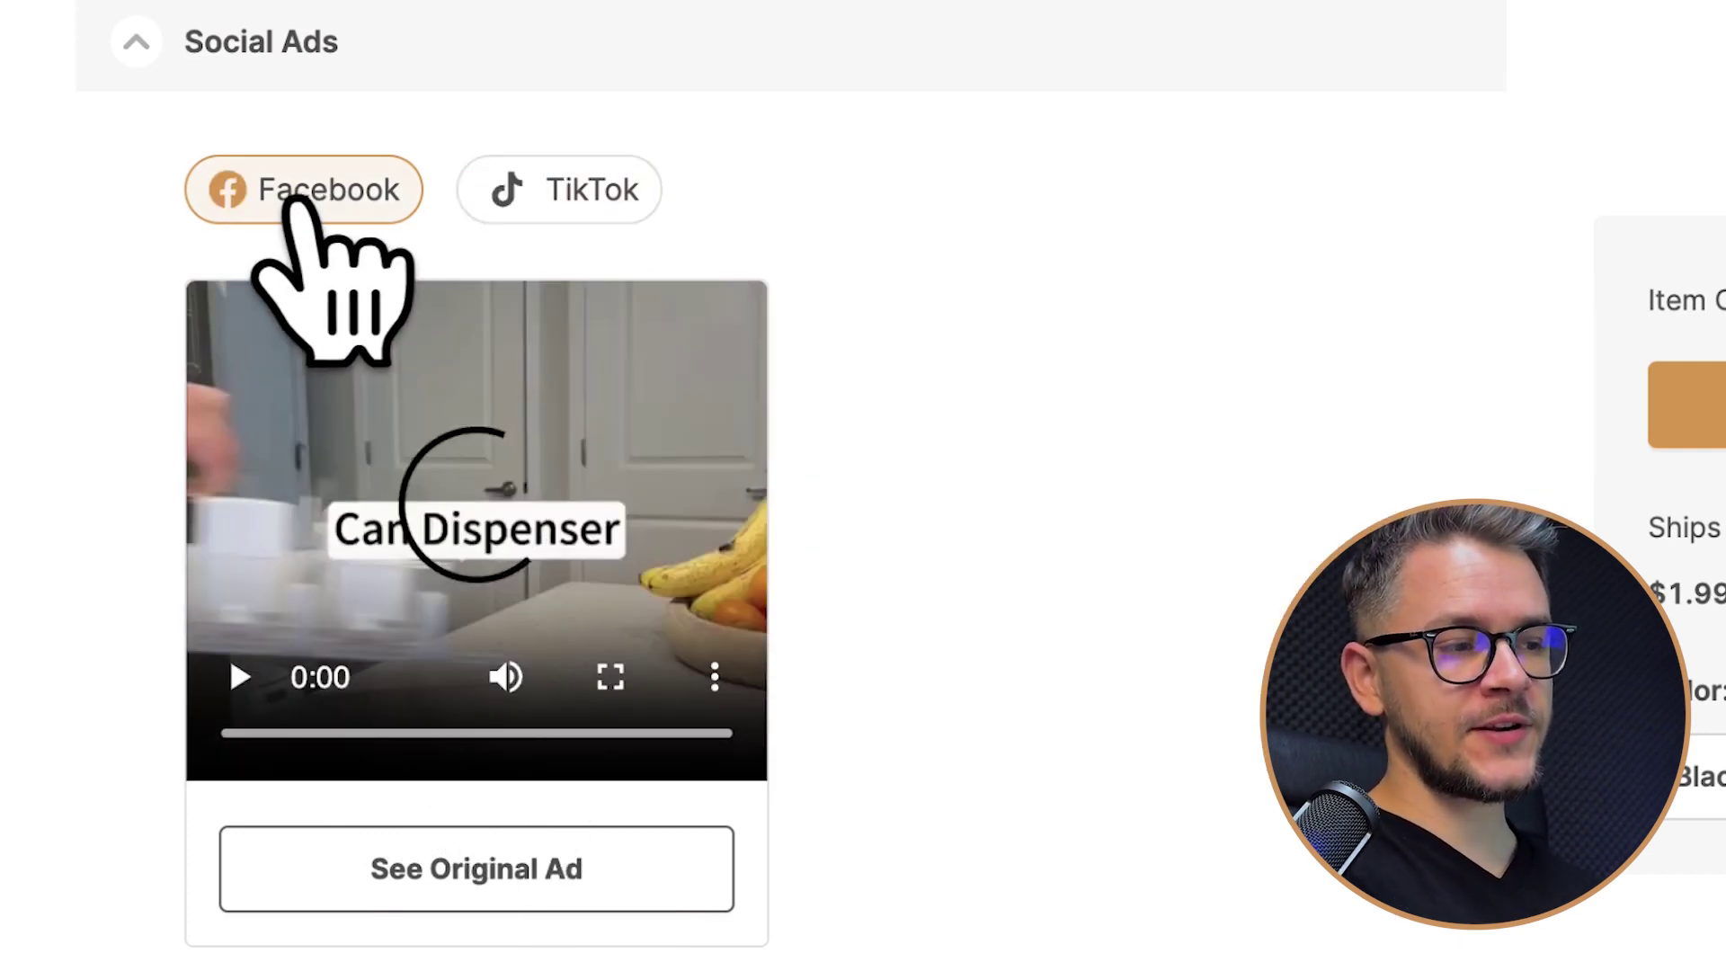
{"action": "left_click", "coordinate": [544, 189]}
- Examine The Eco Kitchen Plus store's Self-Pushing Soda Can Dispenser page, from its price and description to its customer reviews
{"action": "scroll", "coordinate": [1070, 154], "scroll_direction": "down", "scroll_amount": 10}
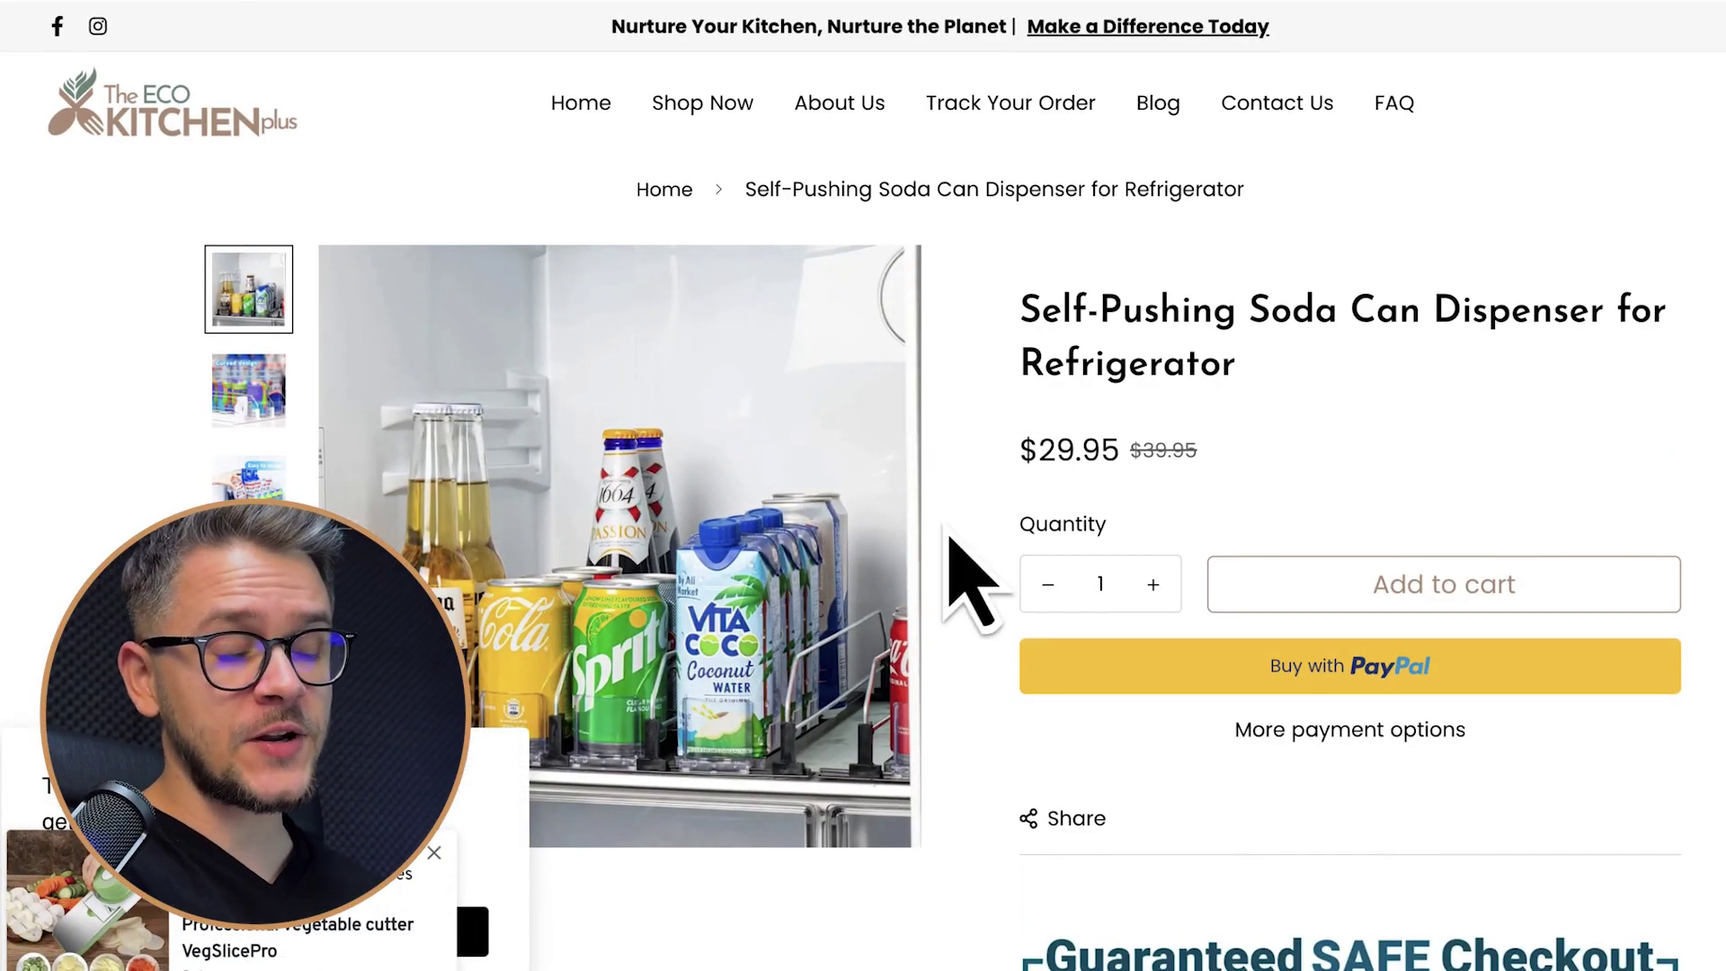
{"action": "scroll", "coordinate": [950, 532], "scroll_direction": "down", "scroll_amount": 15}
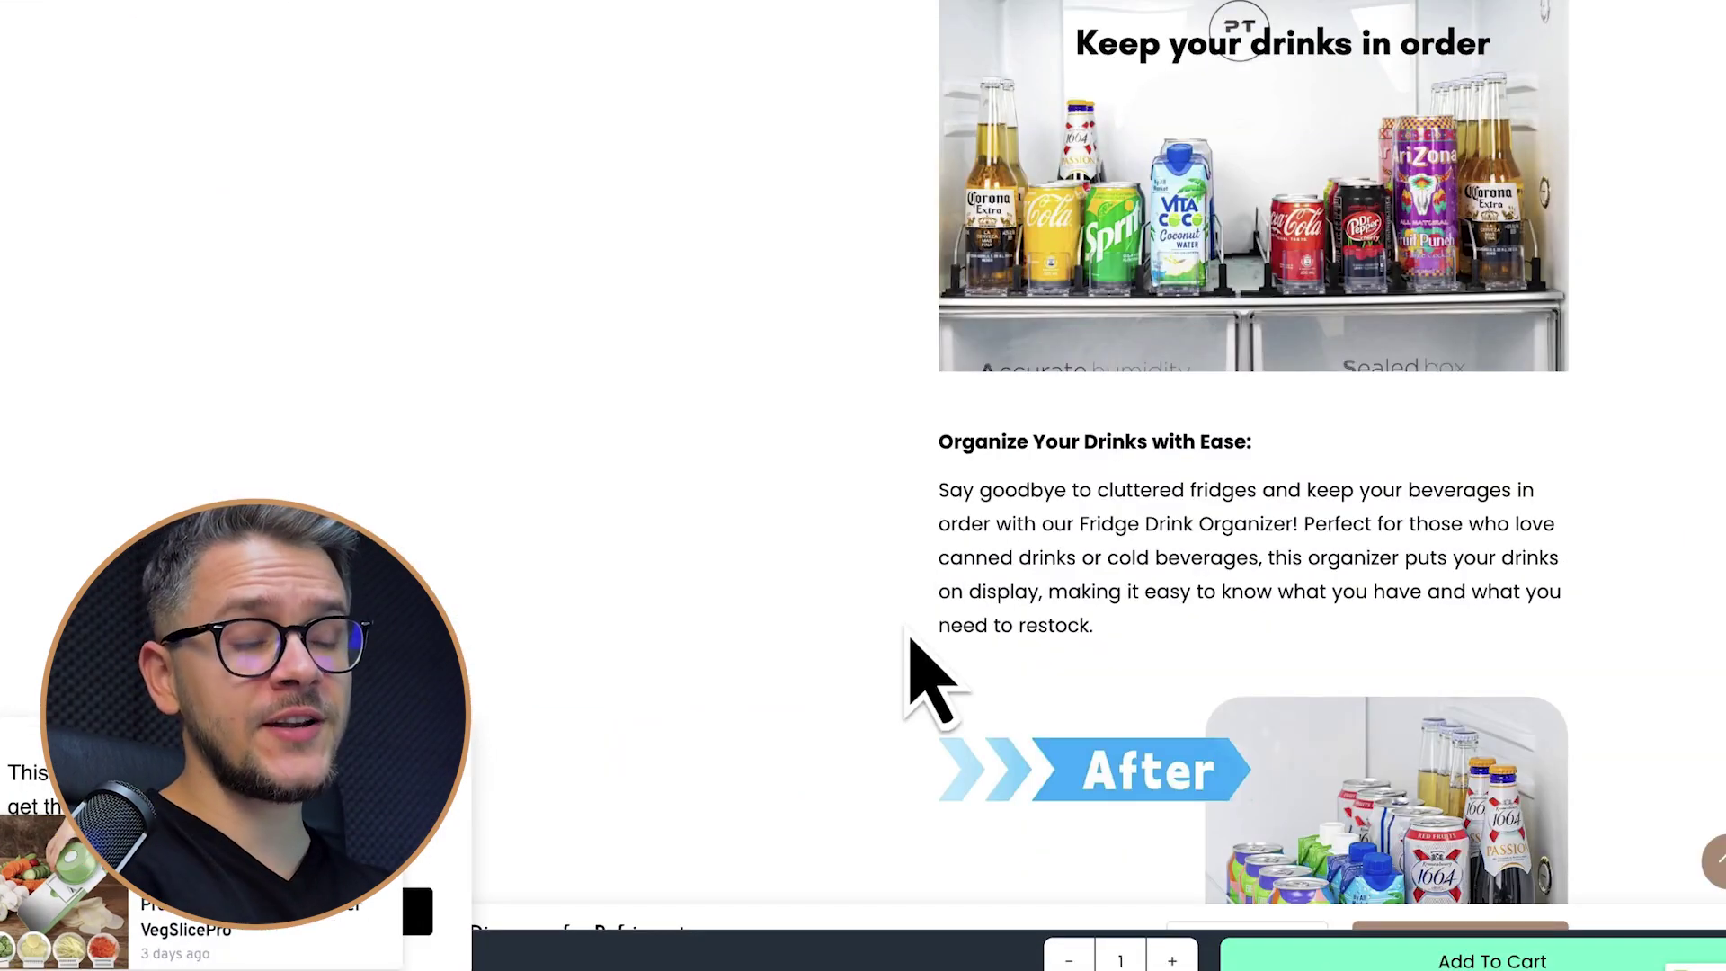
{"action": "scroll", "coordinate": [910, 638], "scroll_direction": "down", "scroll_amount": 20}
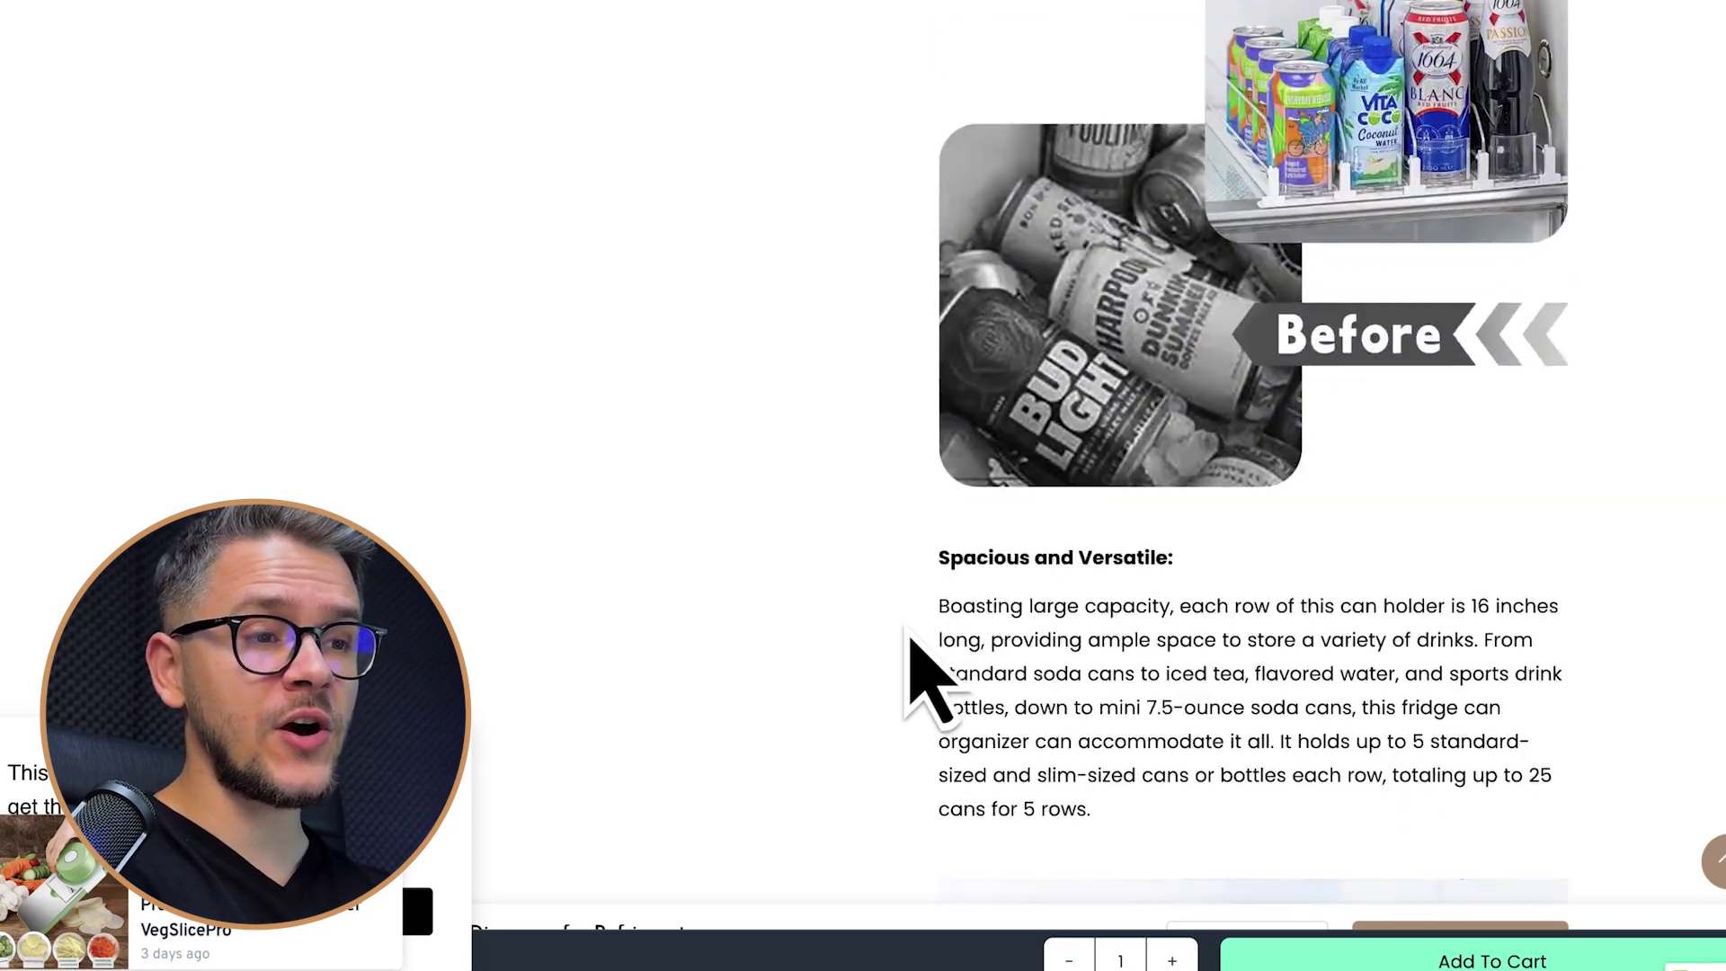
{"action": "scroll", "coordinate": [909, 638], "scroll_direction": "down", "scroll_amount": 10}
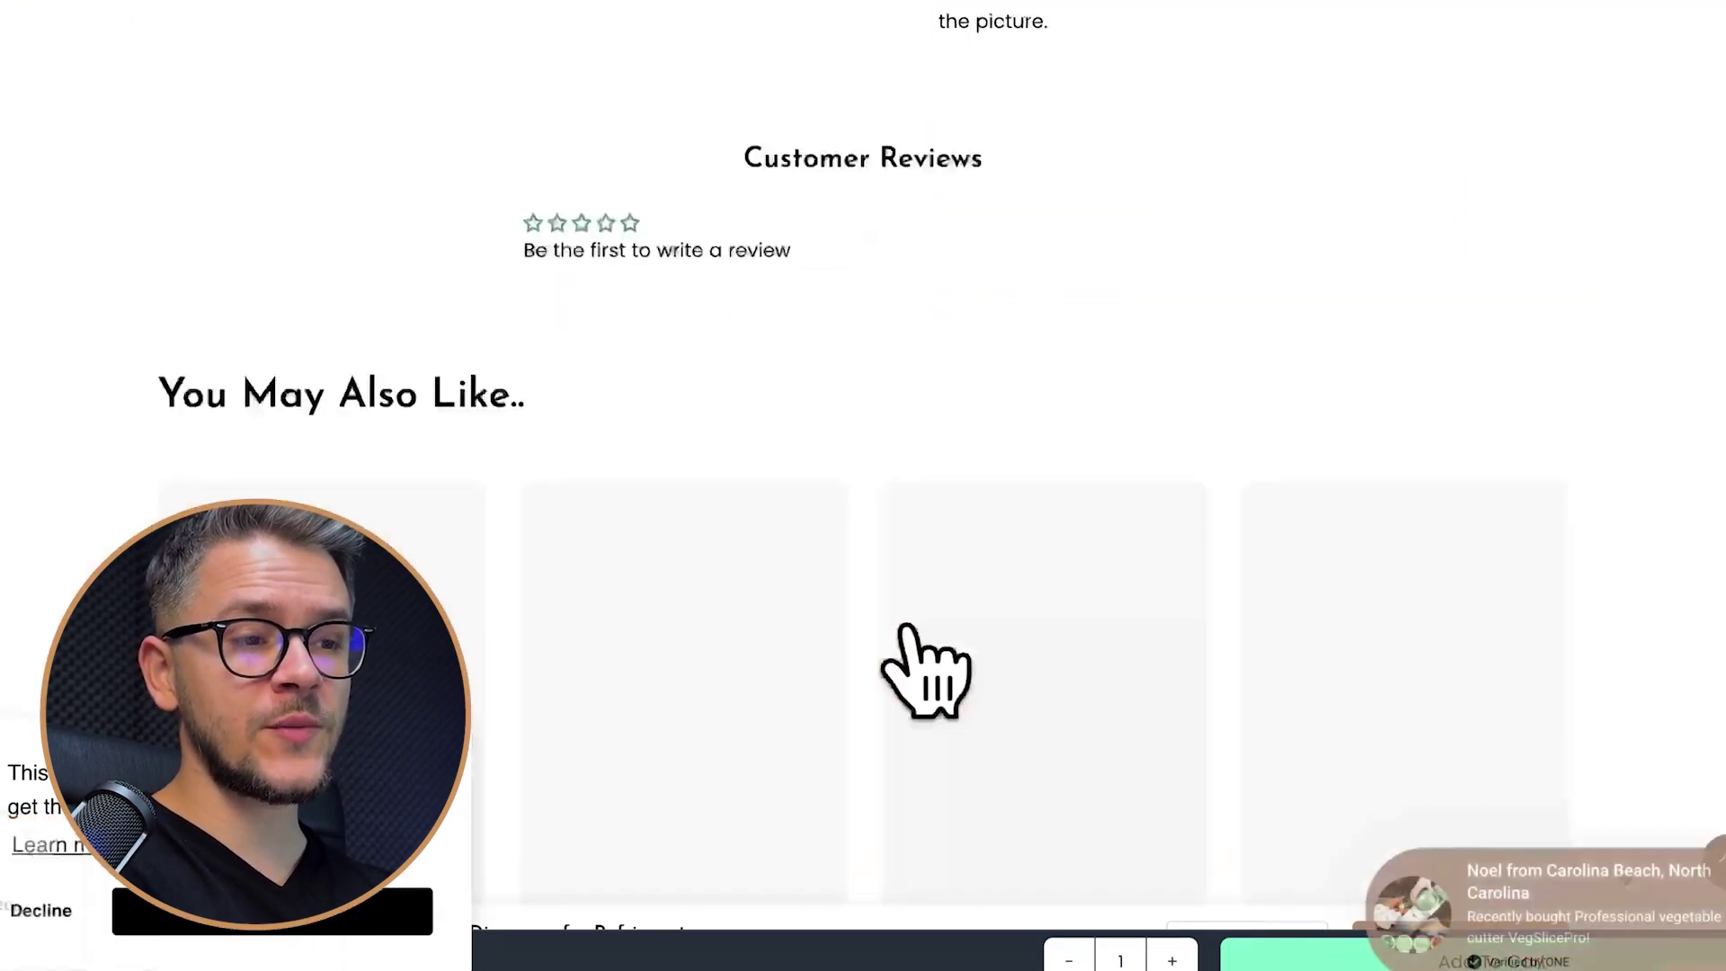
- Review the soda can dispenser's description again, focusing on the Versatile Usage and Satisfaction Guarantee section
{"action": "scroll", "coordinate": [921, 679], "scroll_direction": "up", "scroll_amount": 8}
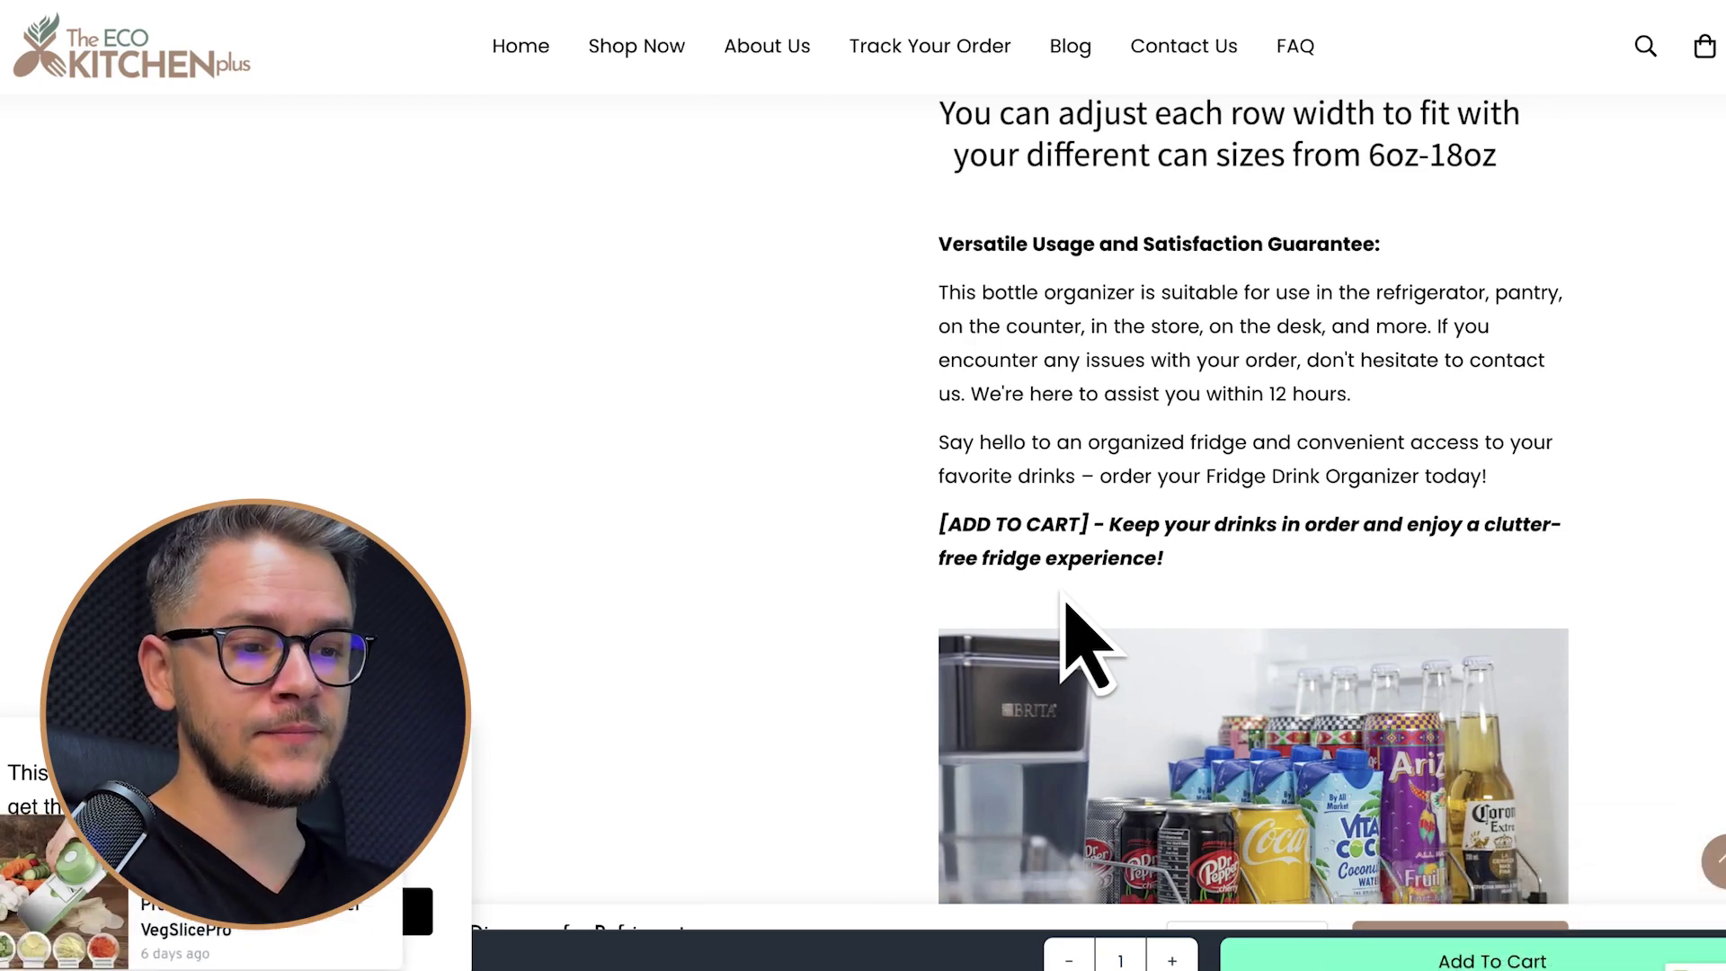
{"action": "scroll", "coordinate": [1061, 558], "scroll_direction": "up", "scroll_amount": 3}
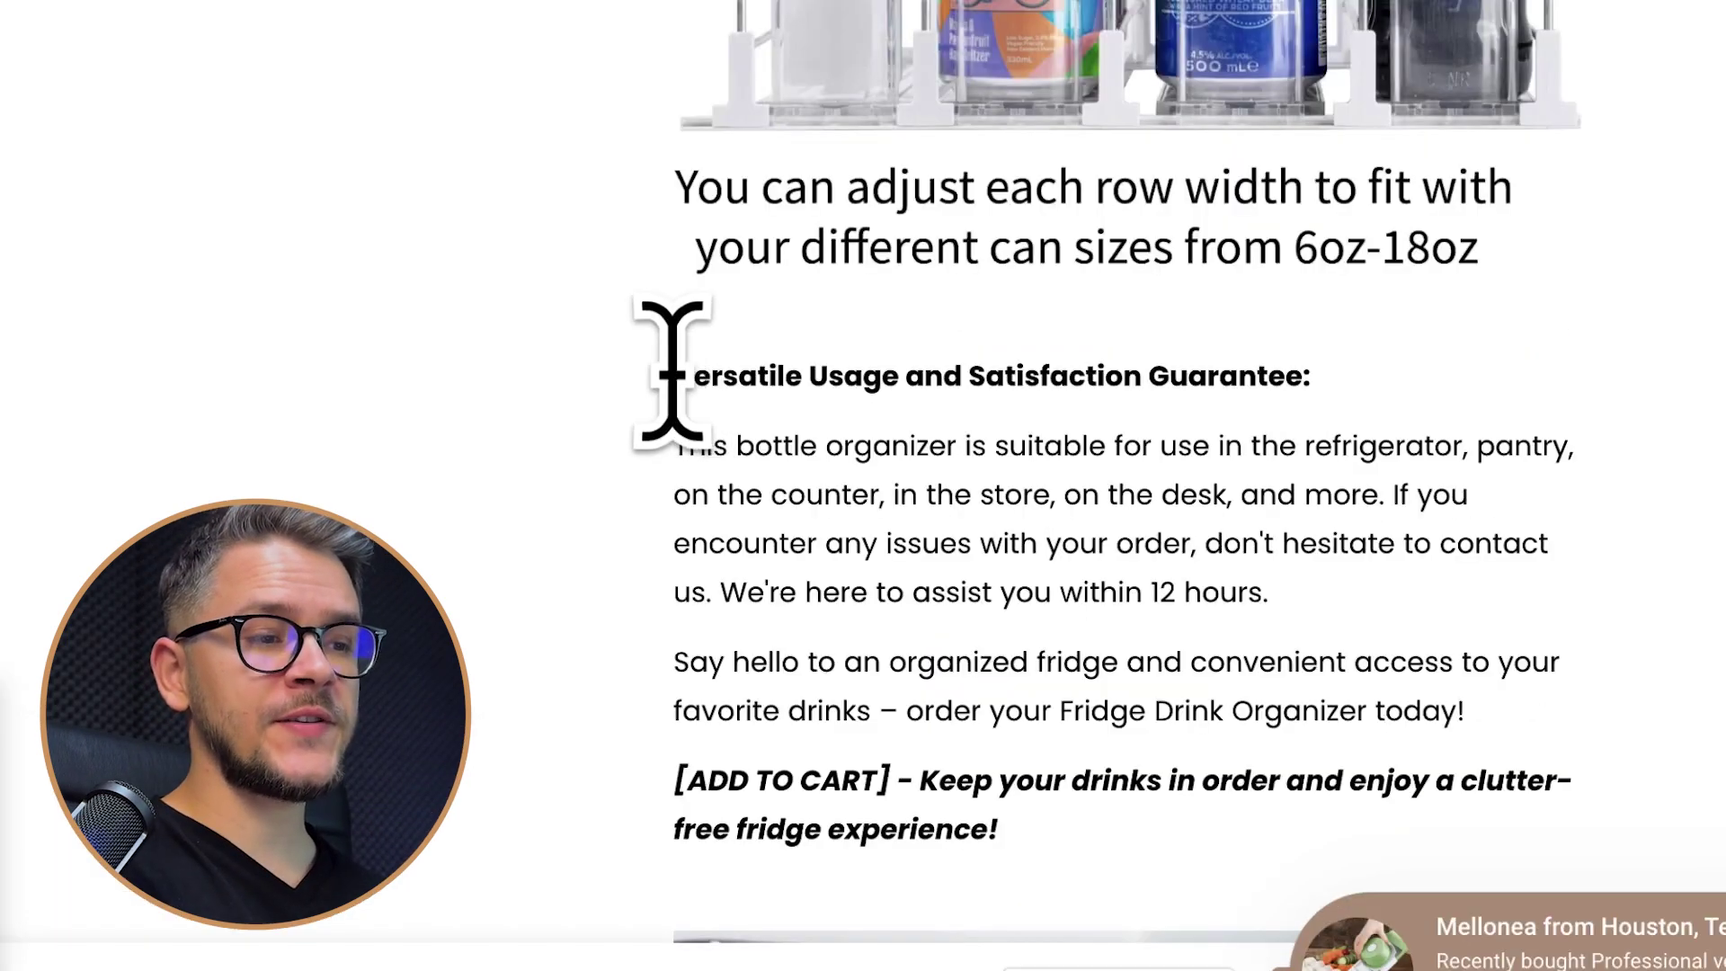
{"action": "left_click_drag", "start_coordinate": [842, 373], "coordinate": [692, 360]}
{"action": "left_click", "coordinate": [1483, 732]}
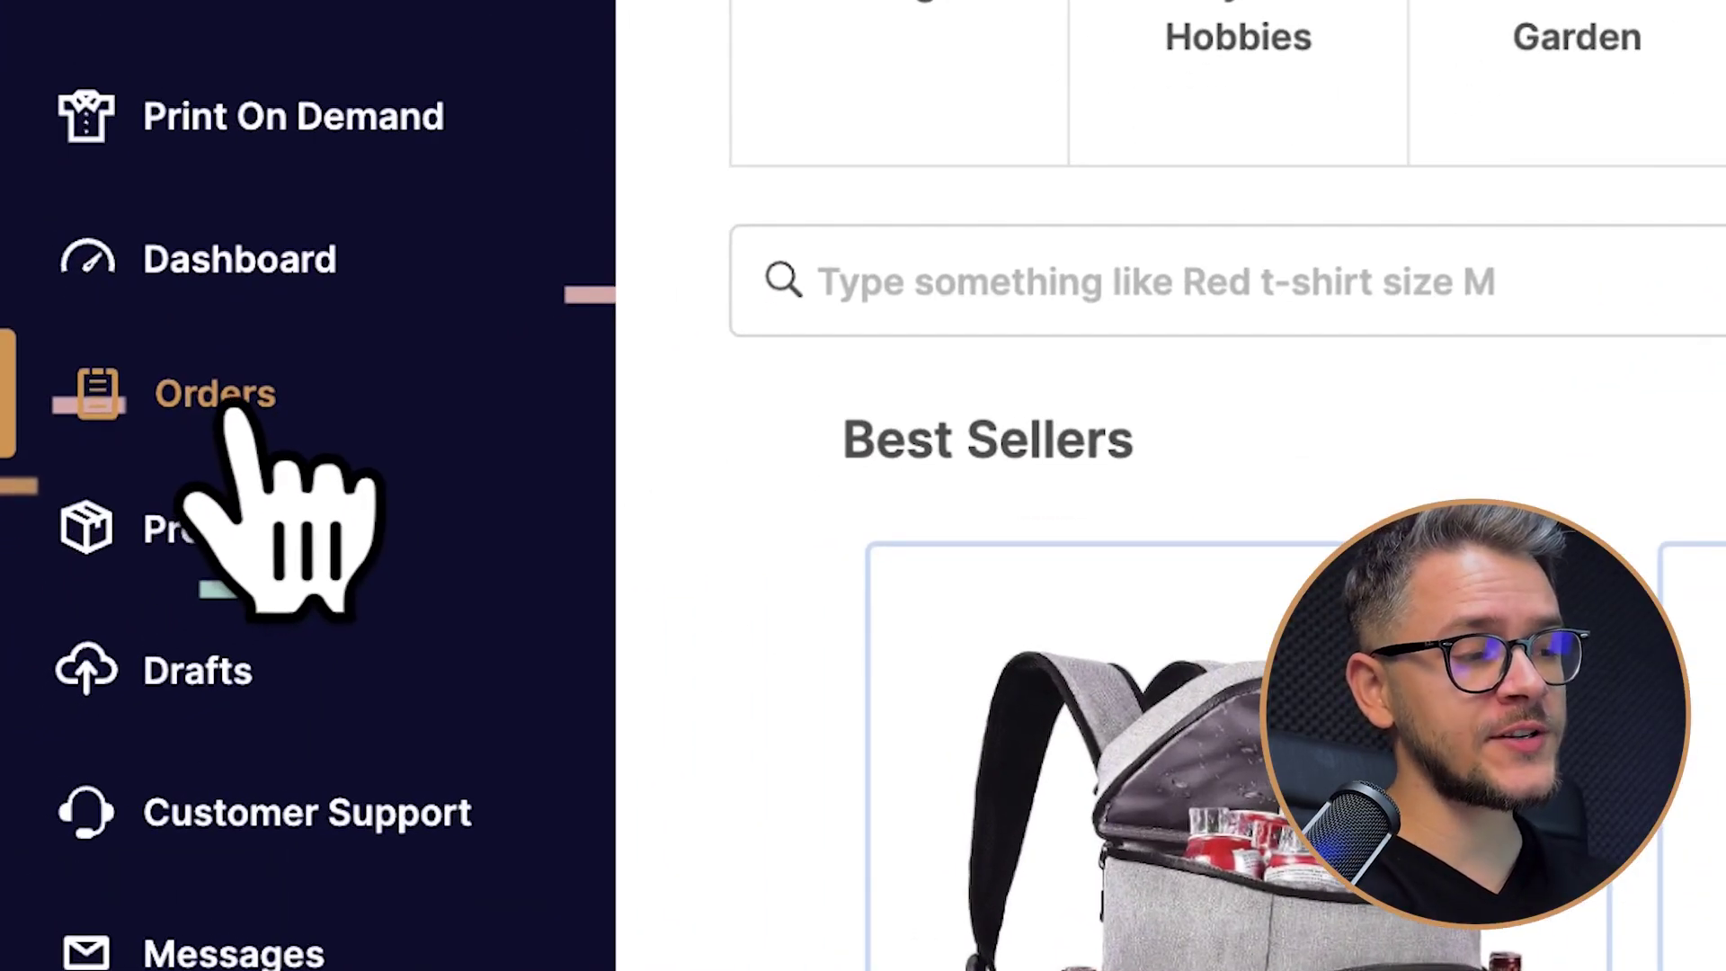
- Open the AutoDS orders list and view the available order statuses for the 50ft LED strip order
{"action": "left_click", "coordinate": [63, 609]}
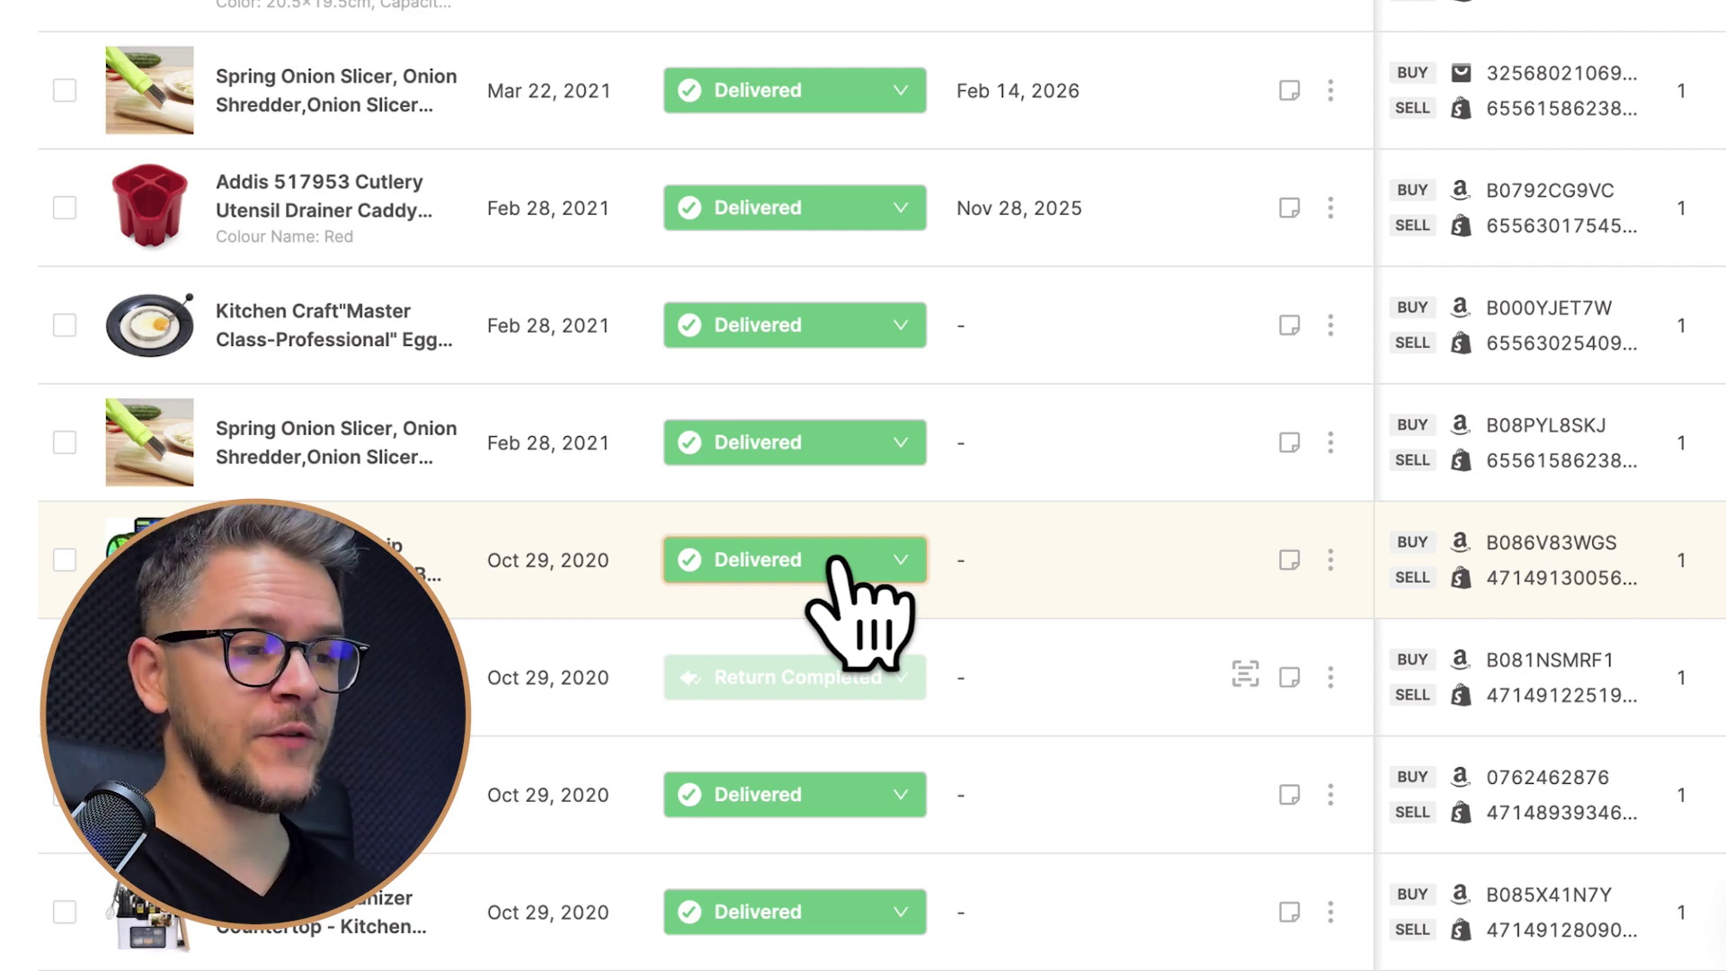
{"action": "left_click", "coordinate": [834, 559]}
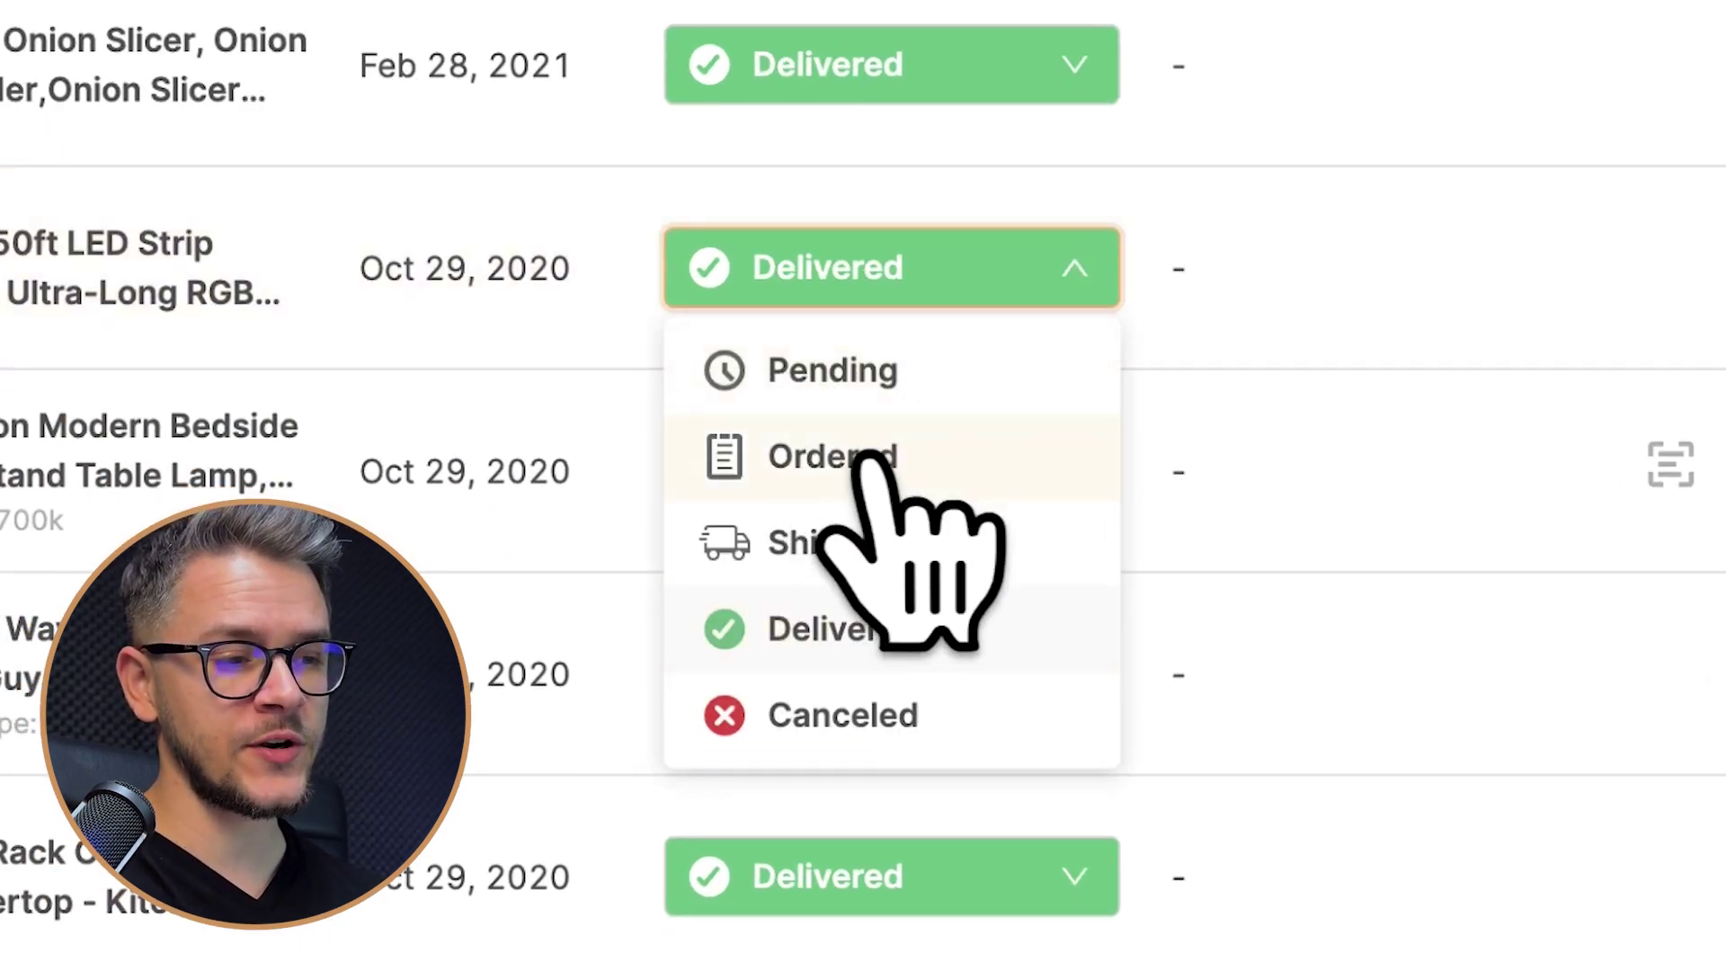
{"action": "left_click", "coordinate": [1471, 388]}
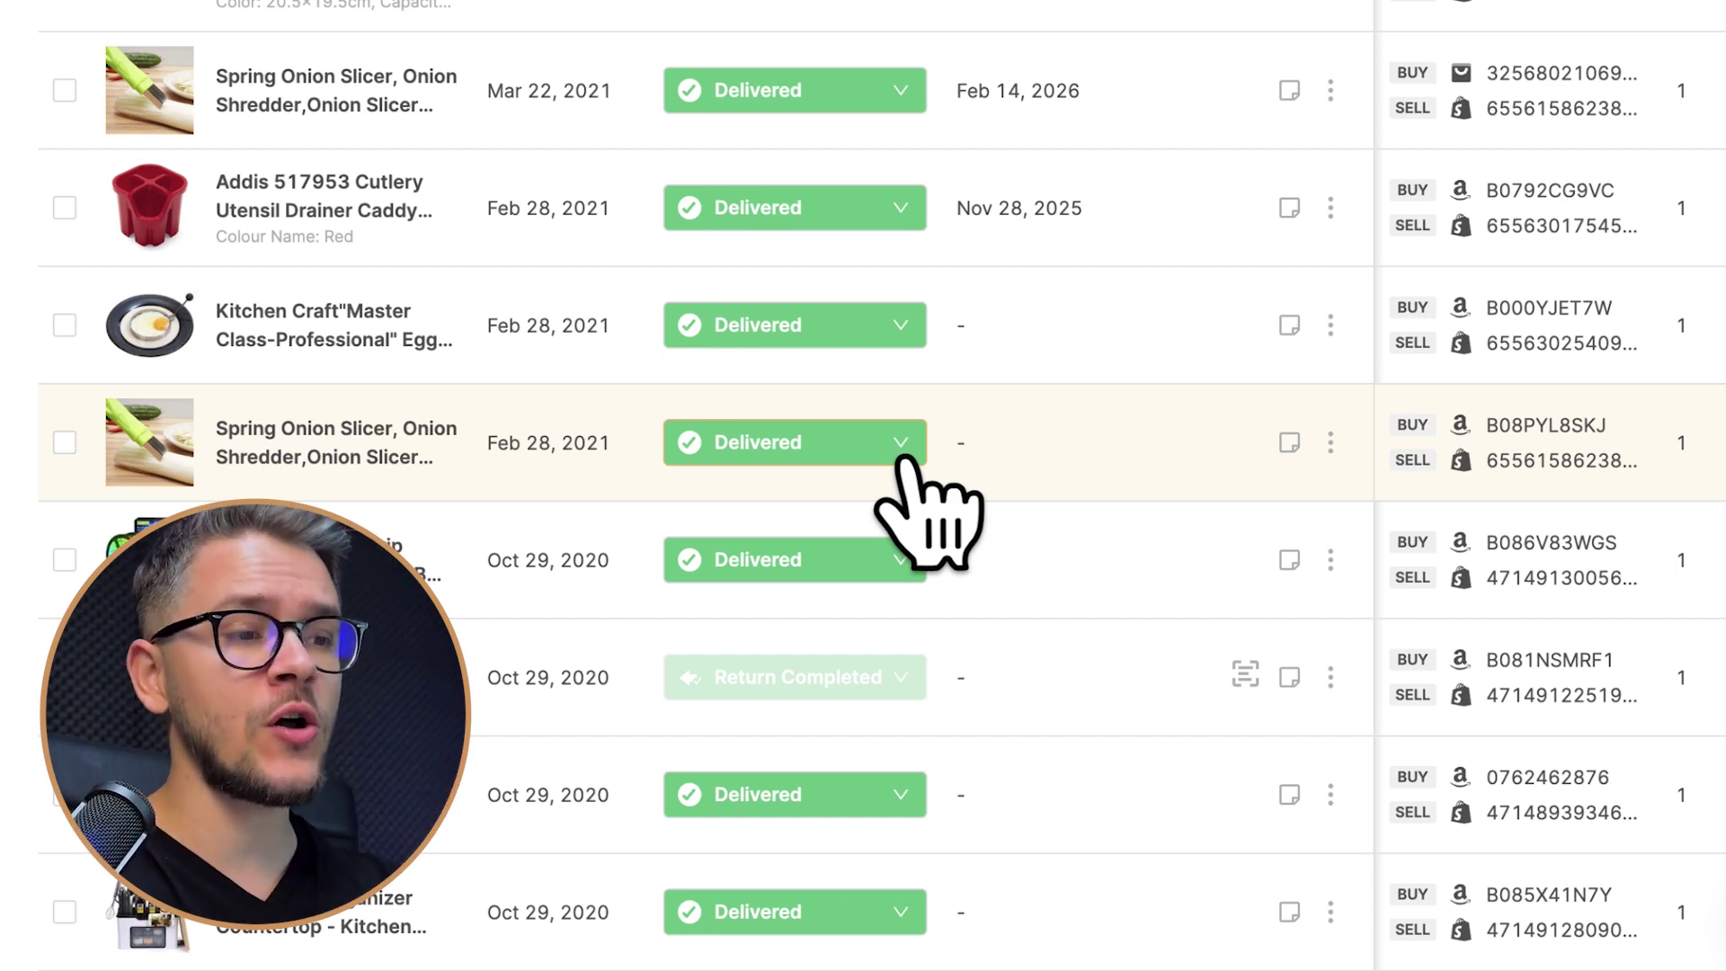
- Open the Sourcing Request page from the orders section to read about its supplier benefits
{"action": "scroll", "coordinate": [903, 460], "scroll_direction": "down", "scroll_amount": 1}
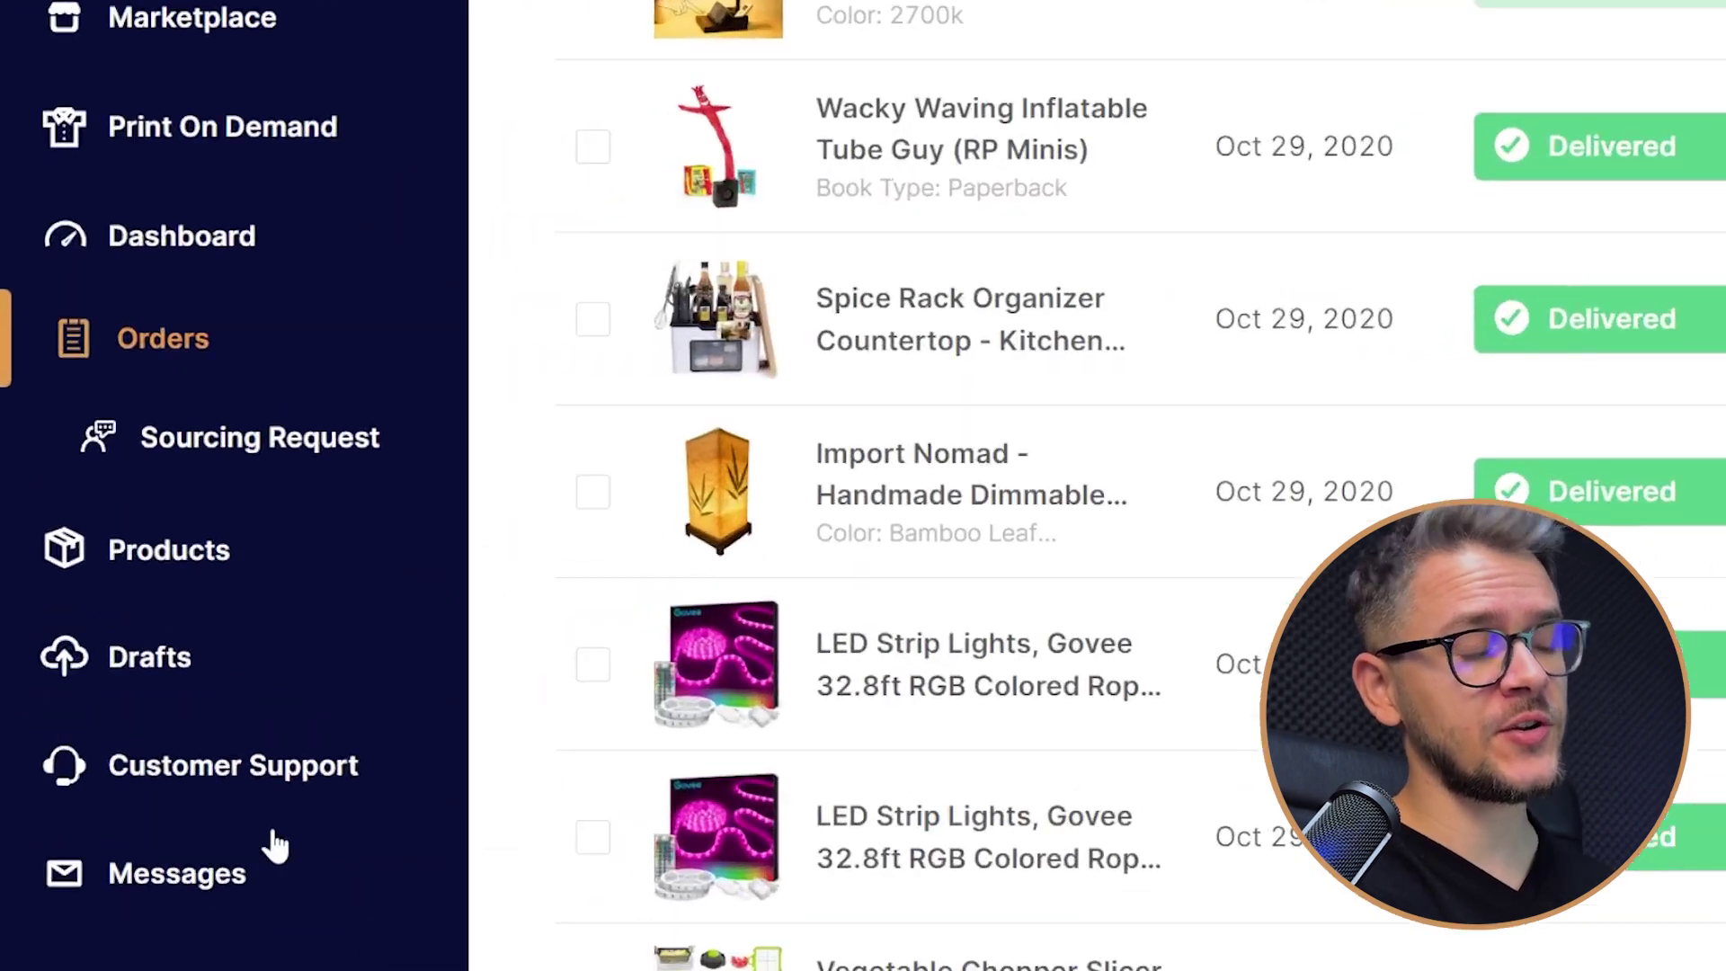
{"action": "left_click", "coordinate": [298, 470]}
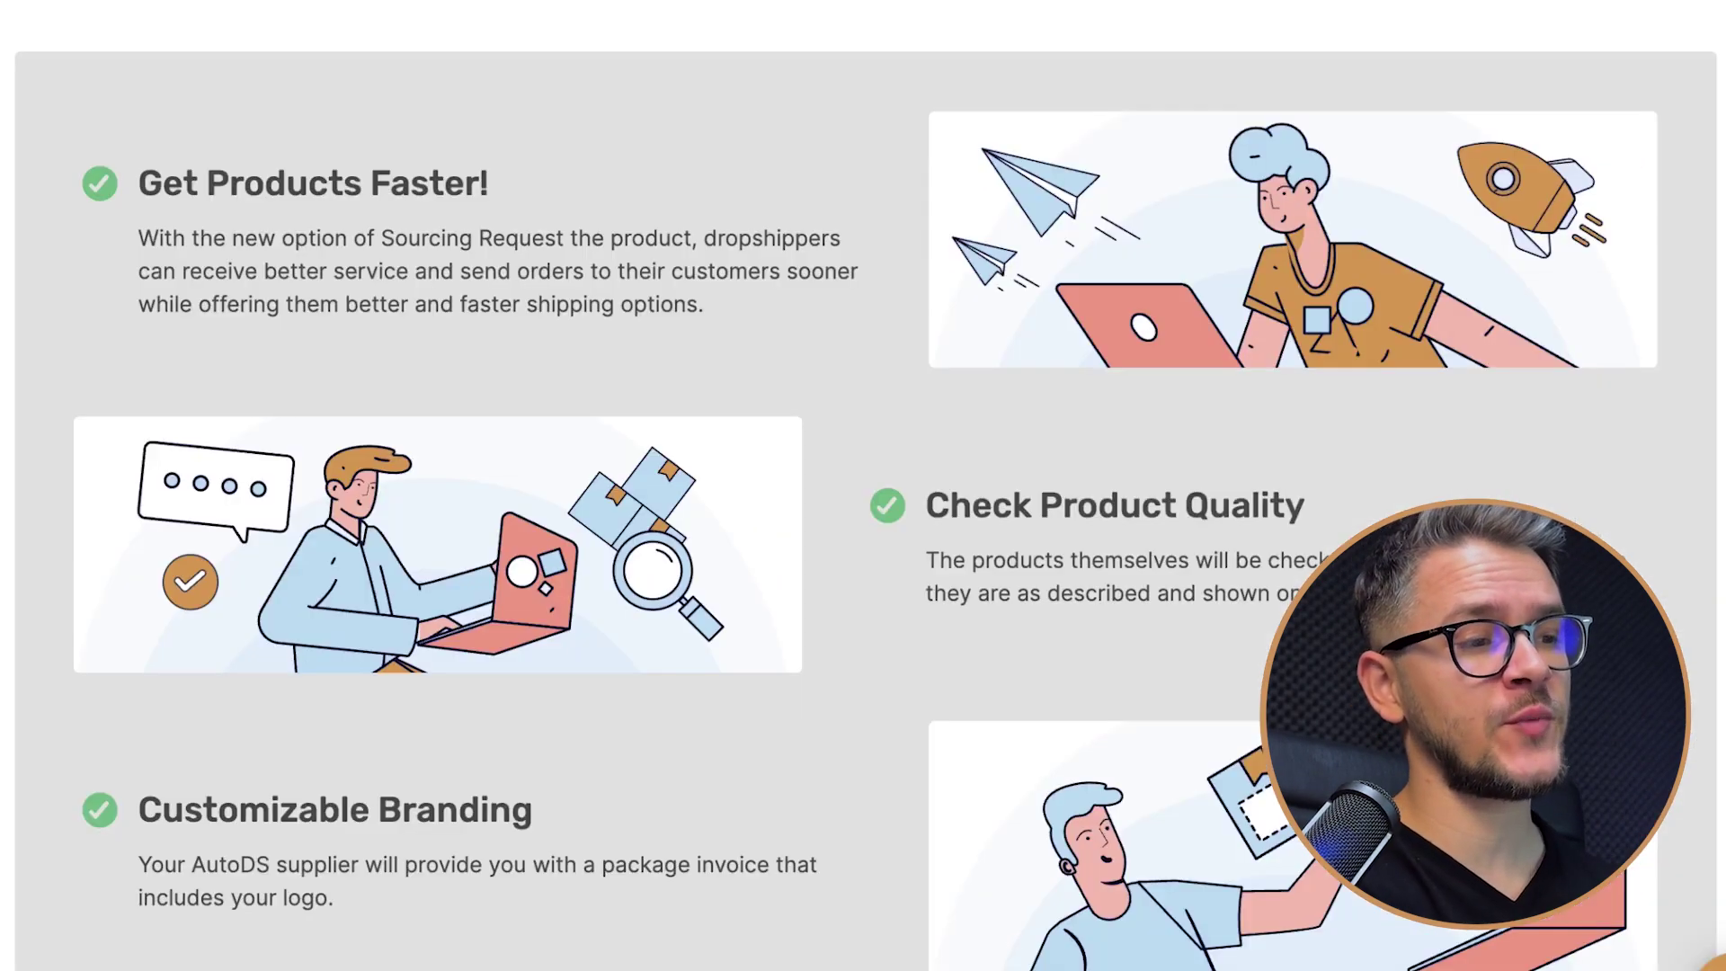